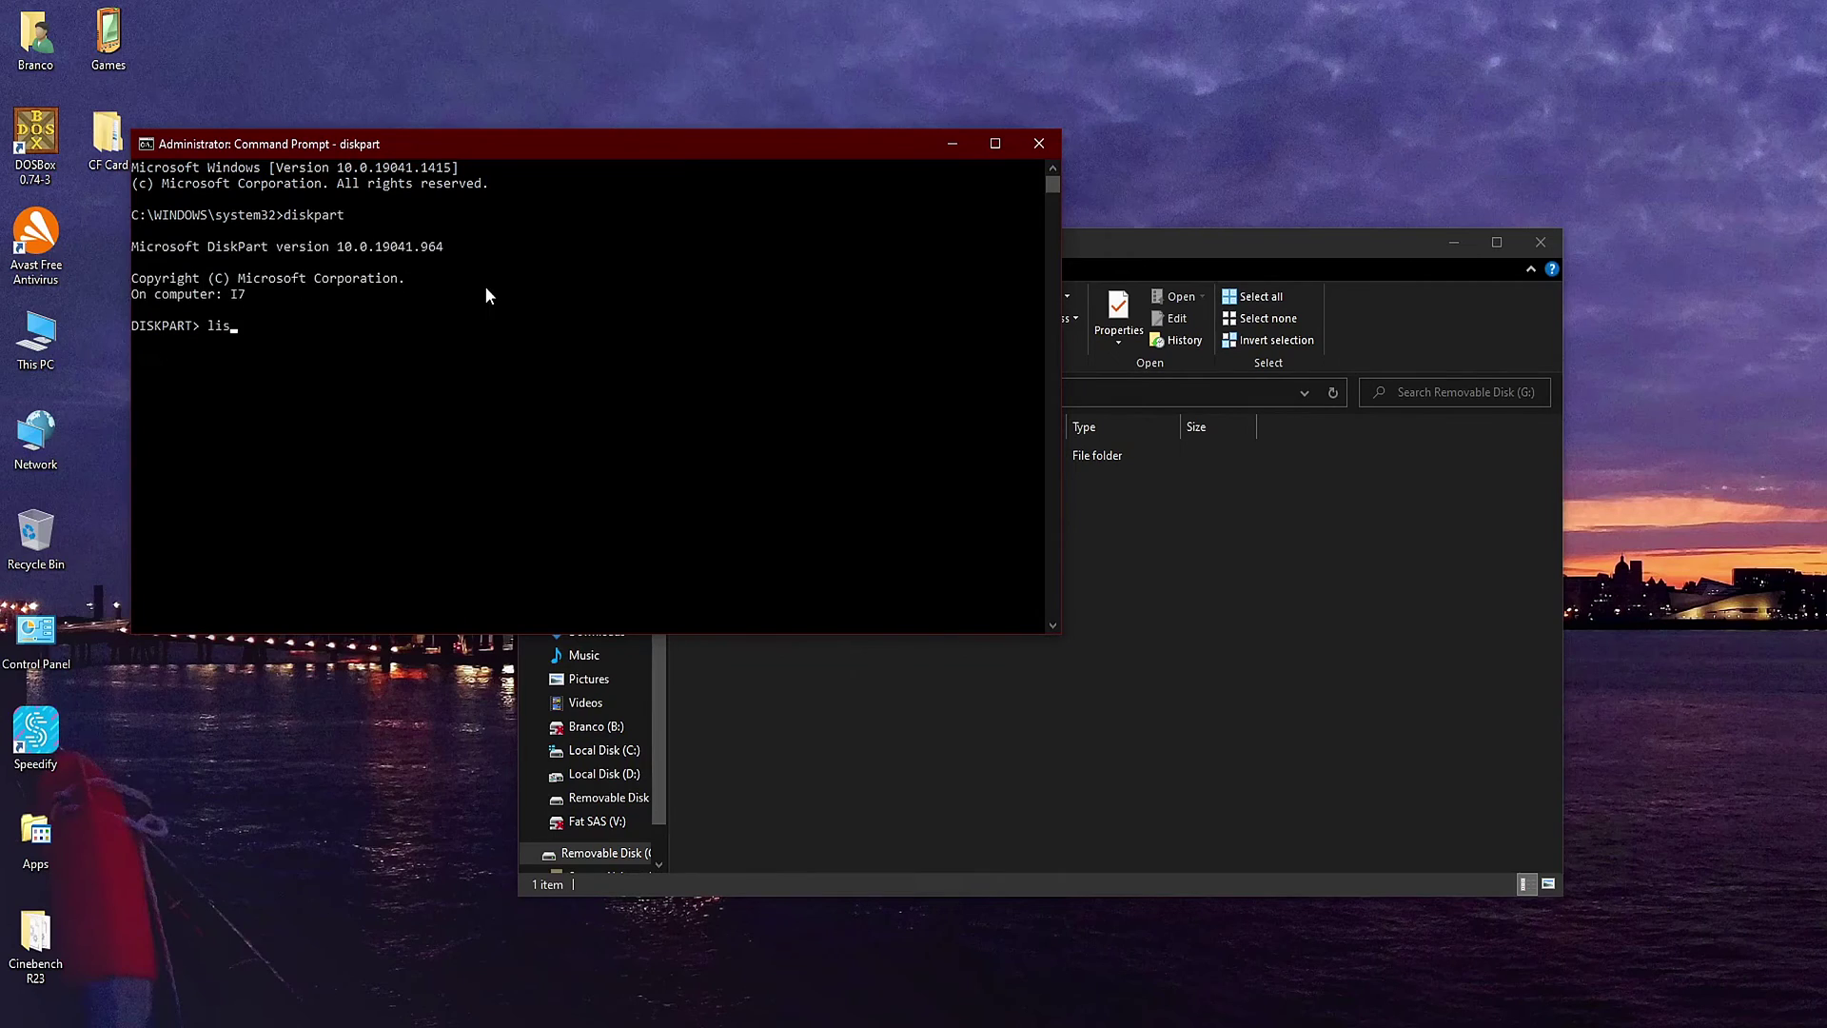
Step: List the disks in DiskPart and wipe disk 3 by selecting it and running the clean command
key(Return)
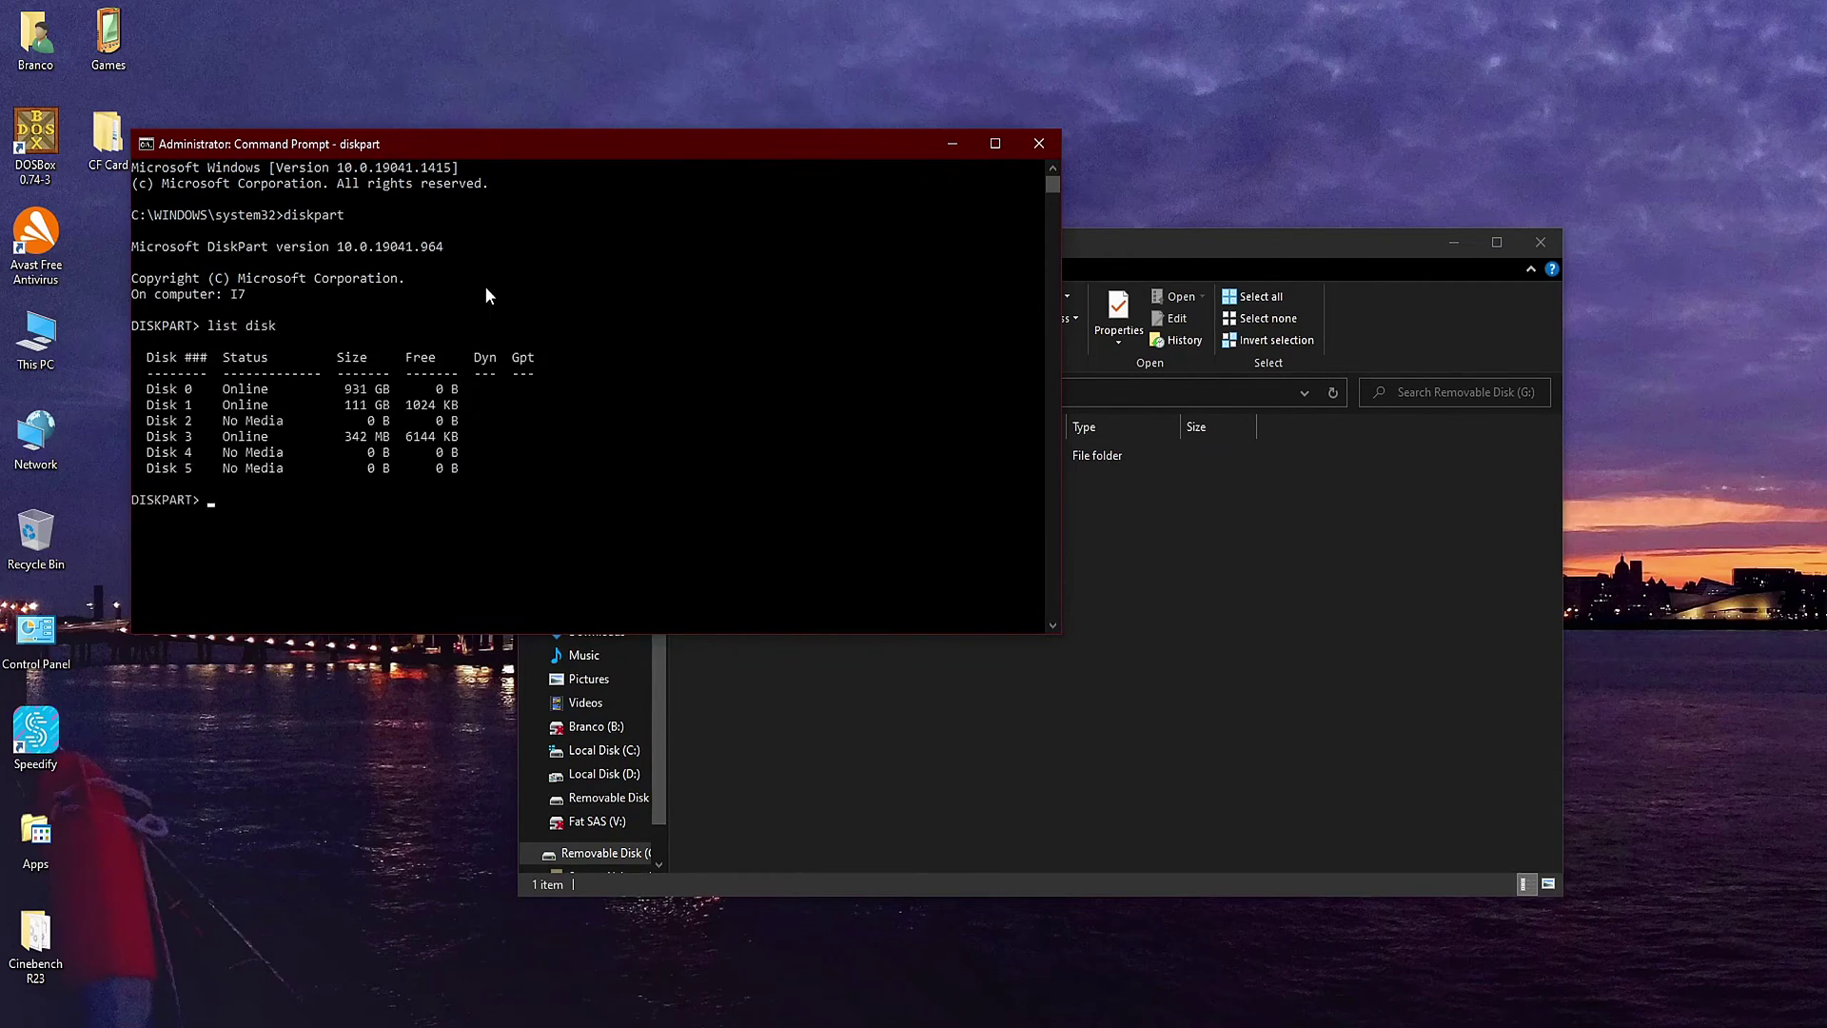
text(select disk 3)
key(Return)
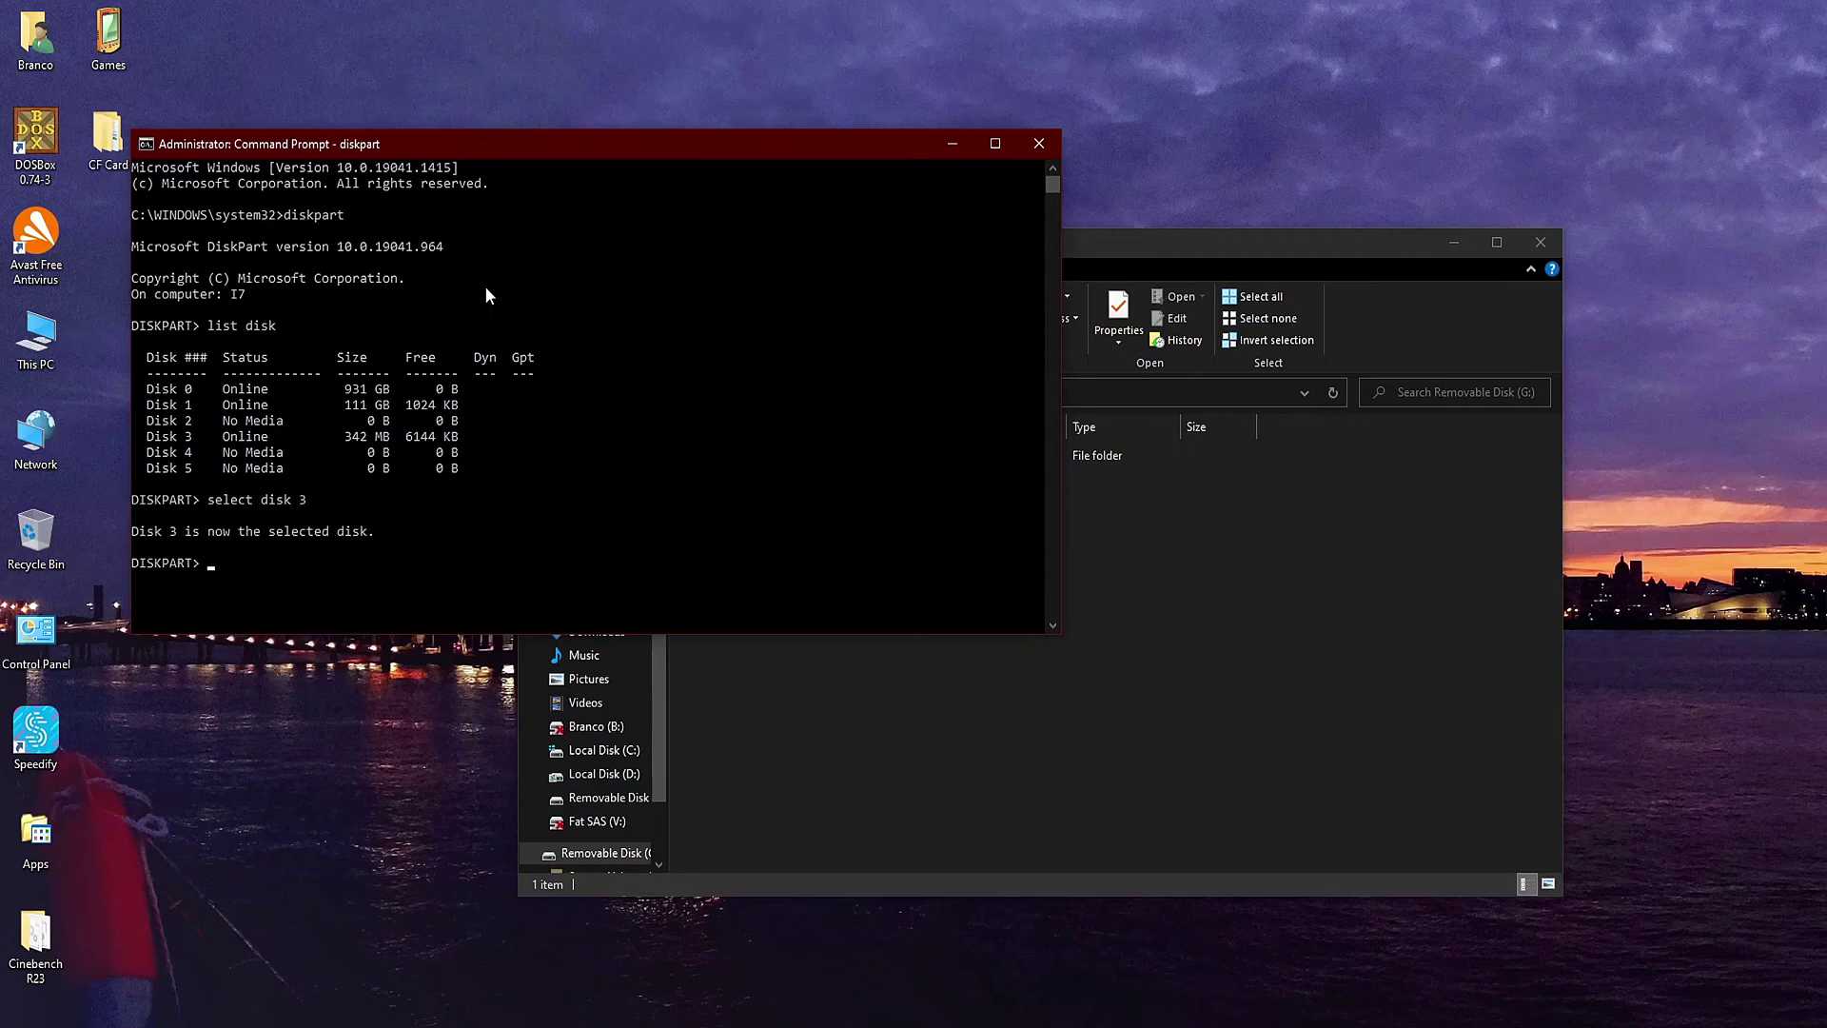
text(clean)
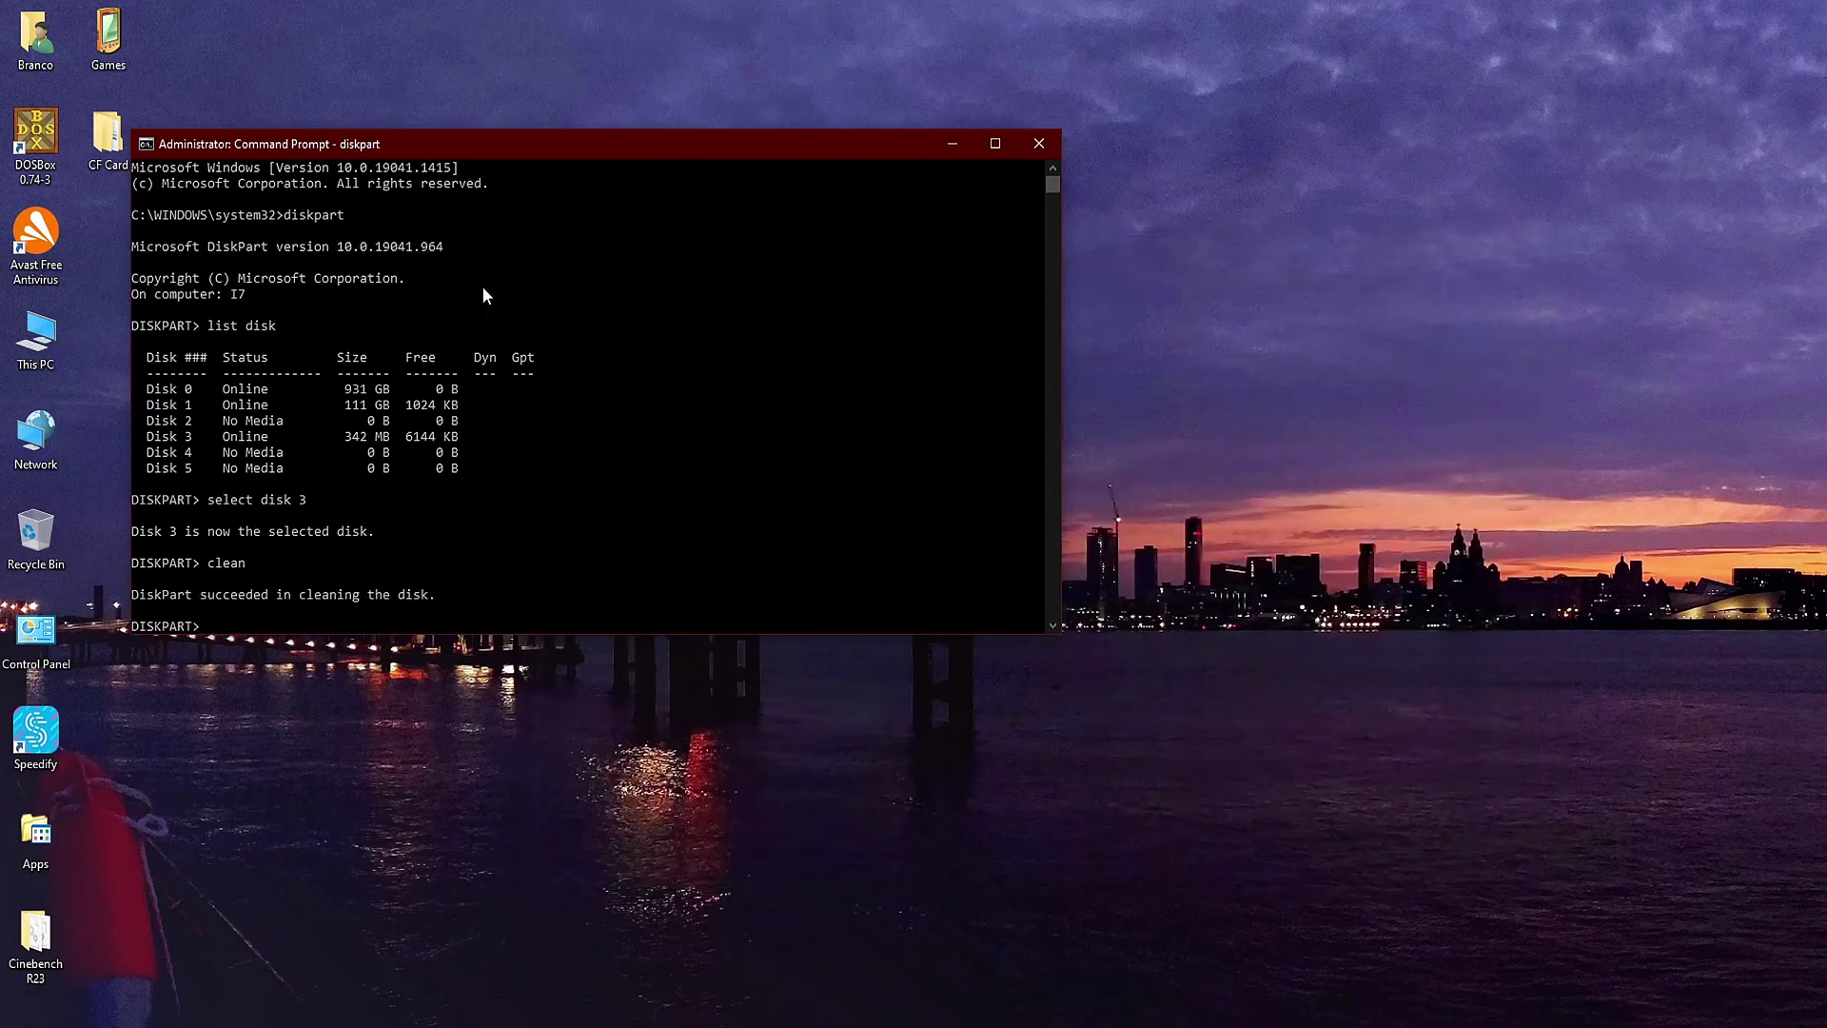
click(1038, 145)
Step: Open a new Command Prompt window as administrator
key(super)
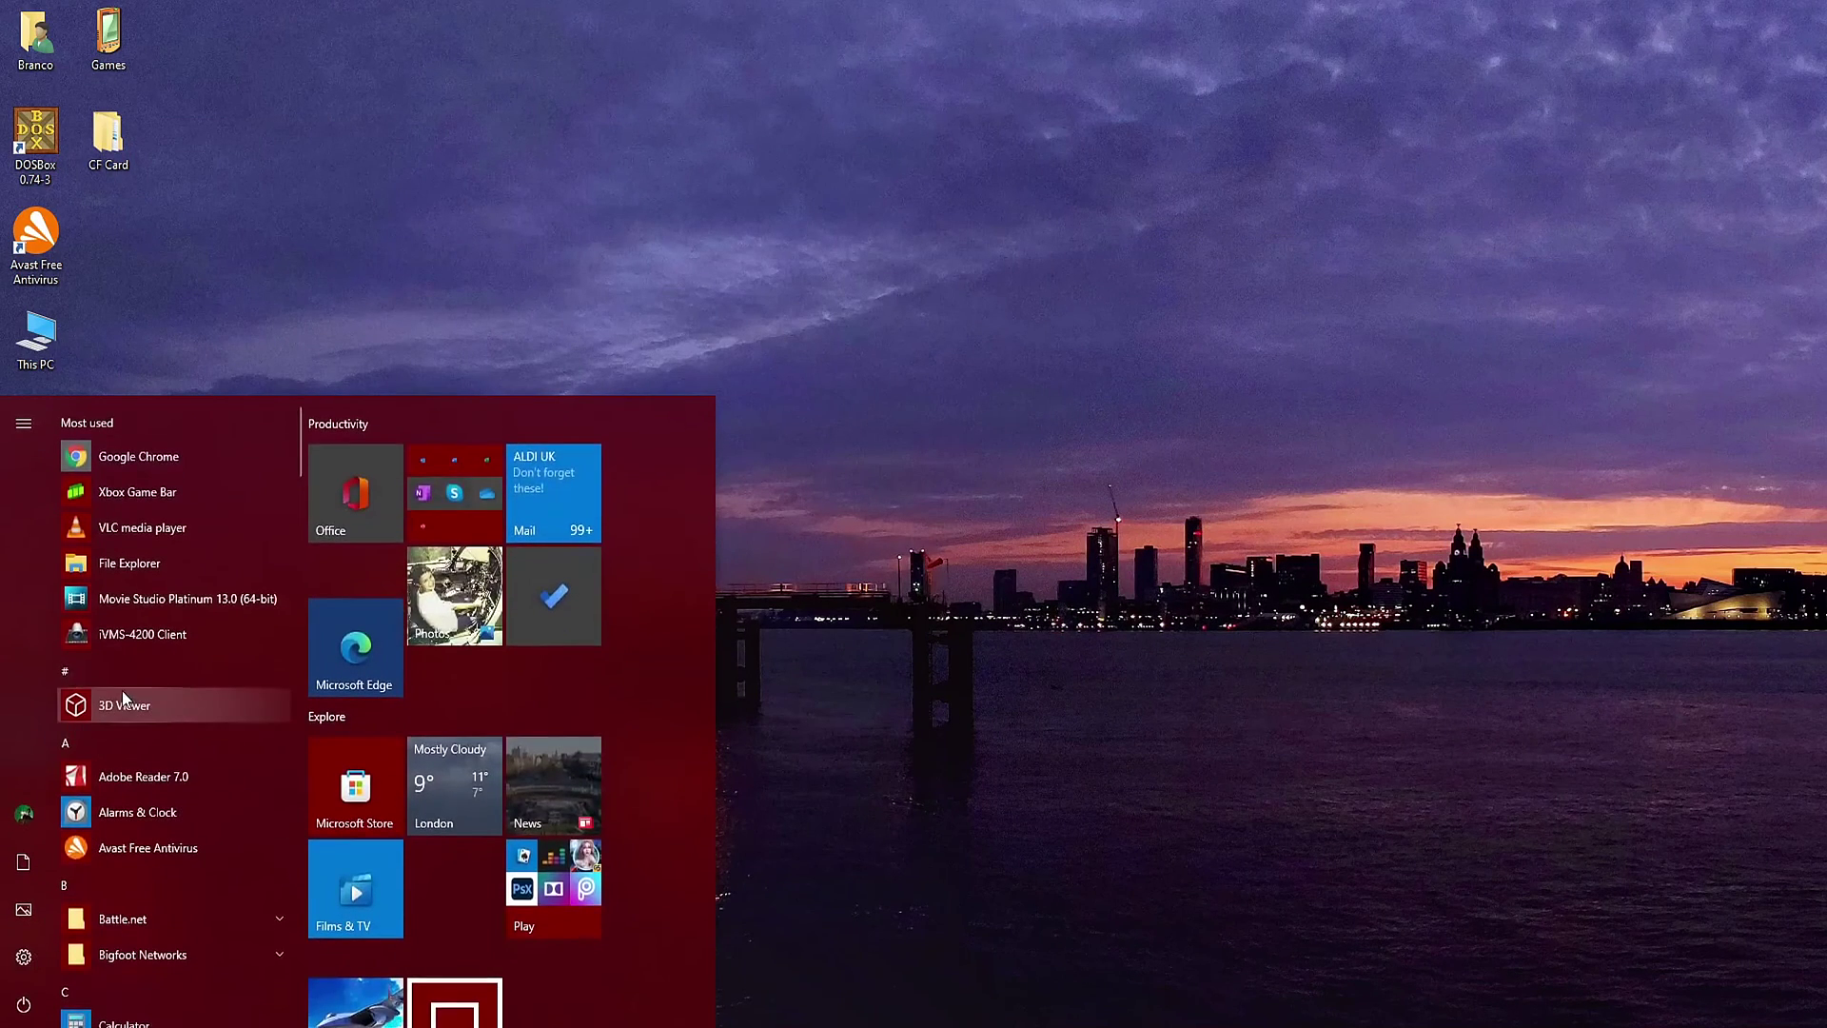
text(c)
right_click(151, 603)
click(180, 614)
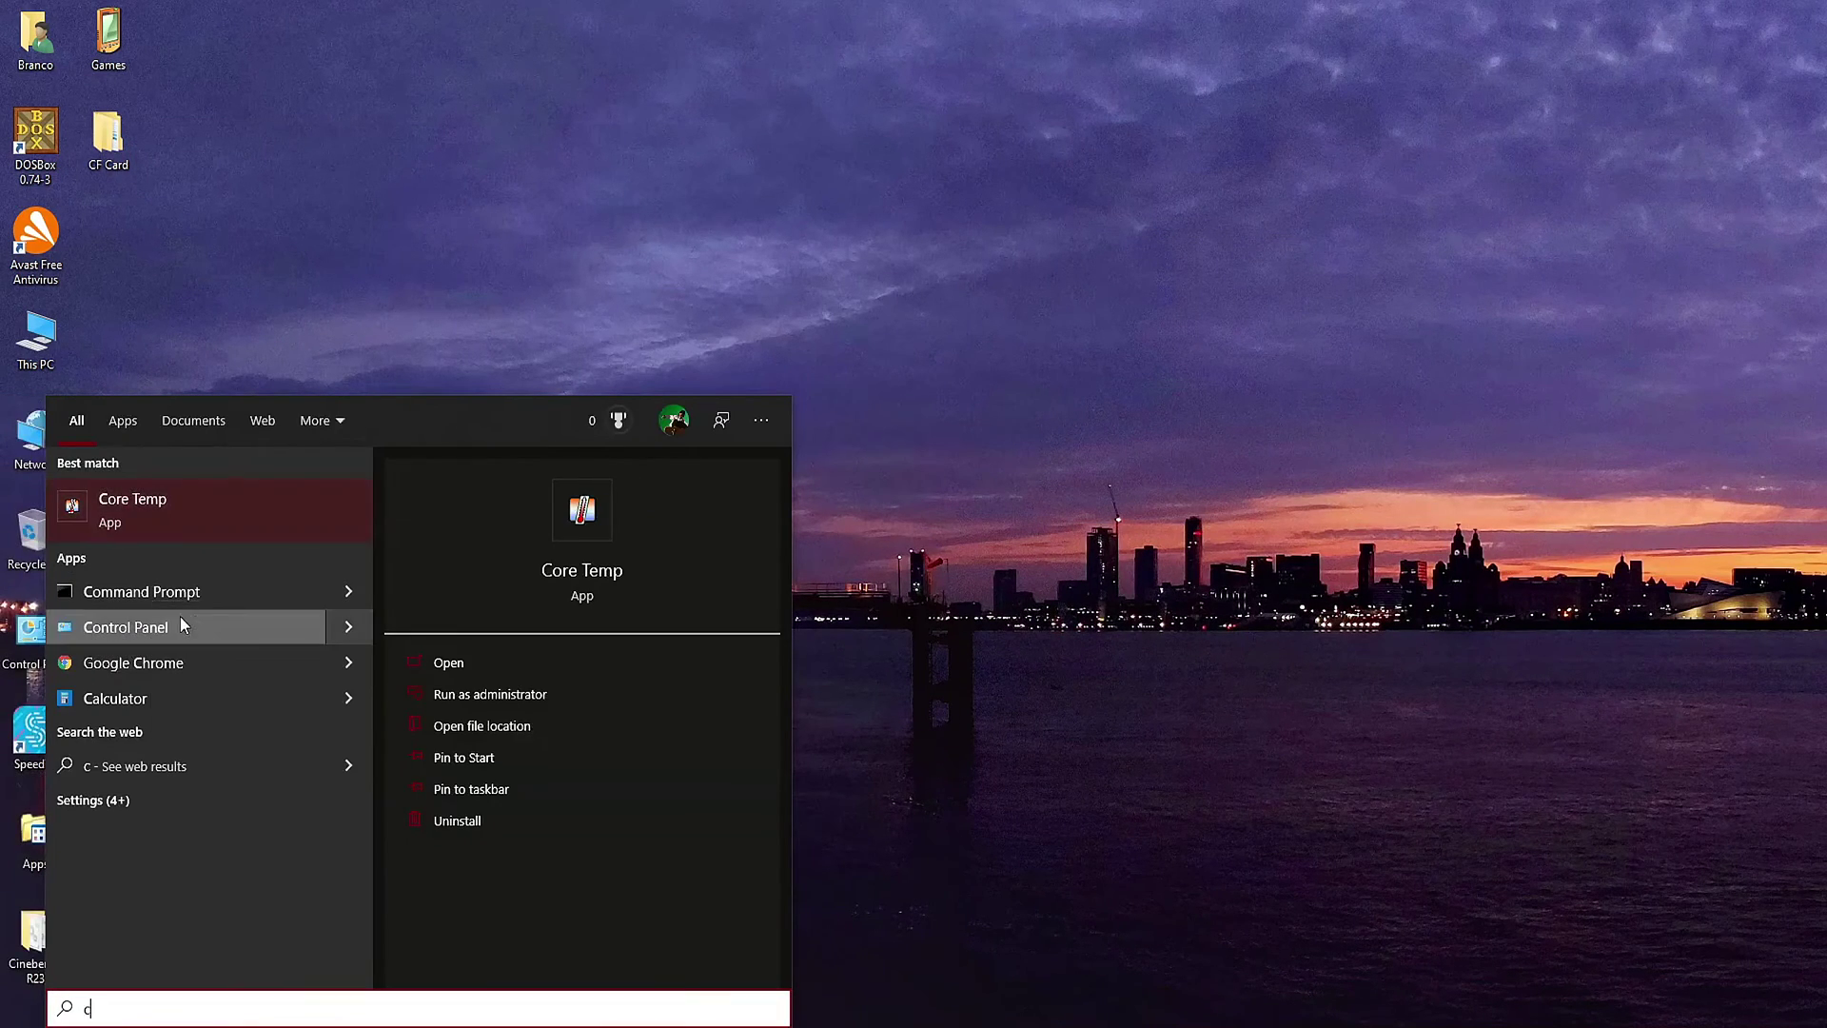
click(783, 303)
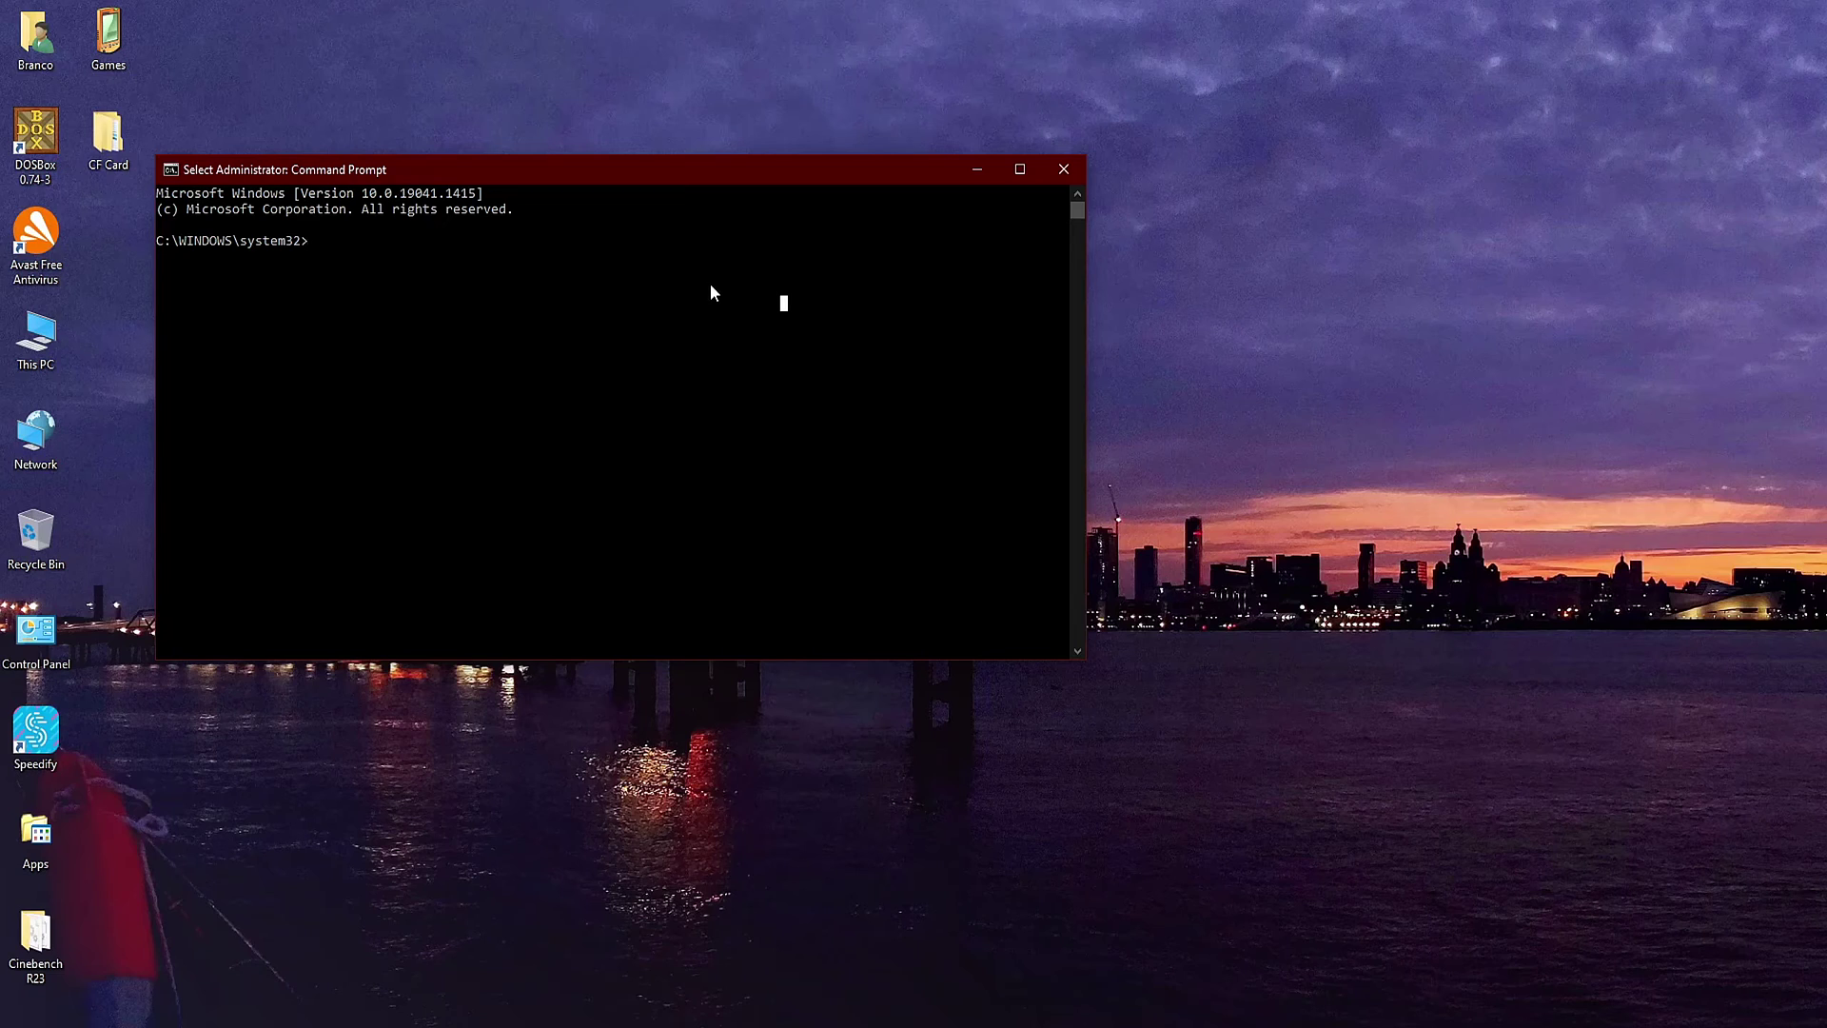
key(Escape)
Step: List the physical drives and their device IDs with "wmic diskdrive list brief"
text(wmic)
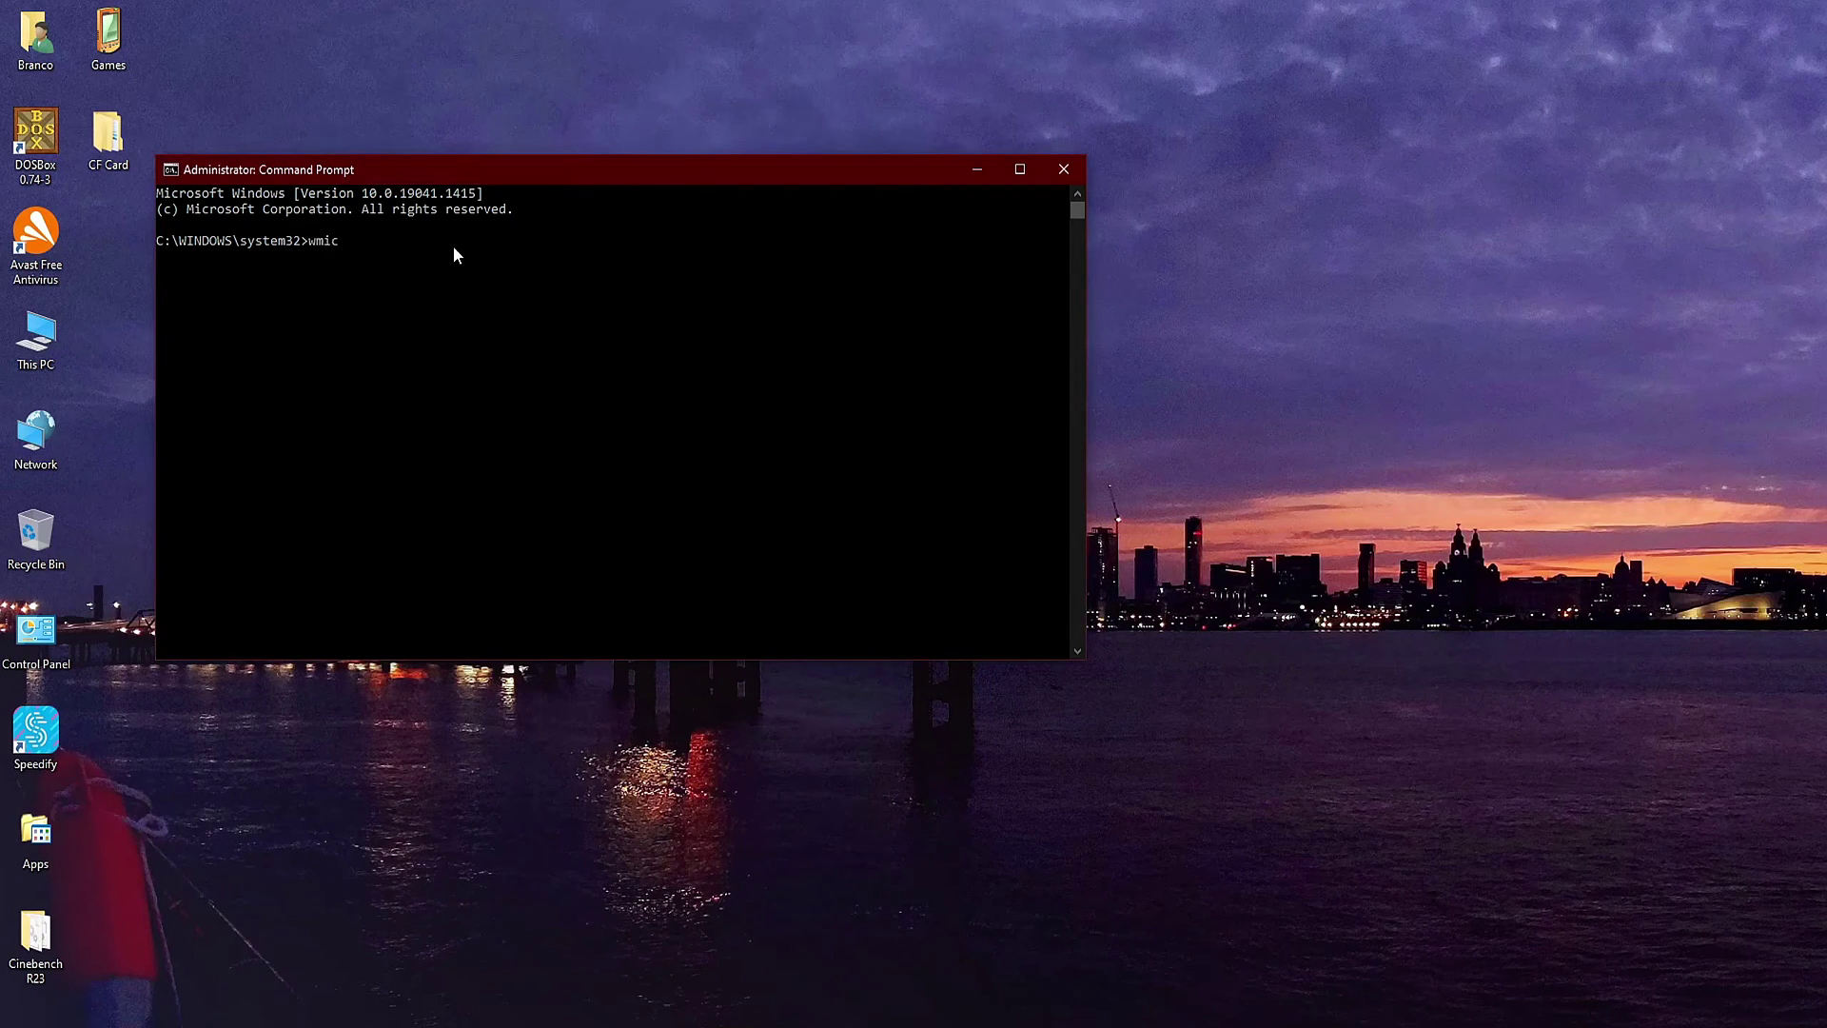
text( diskdrive list brief)
key(Return)
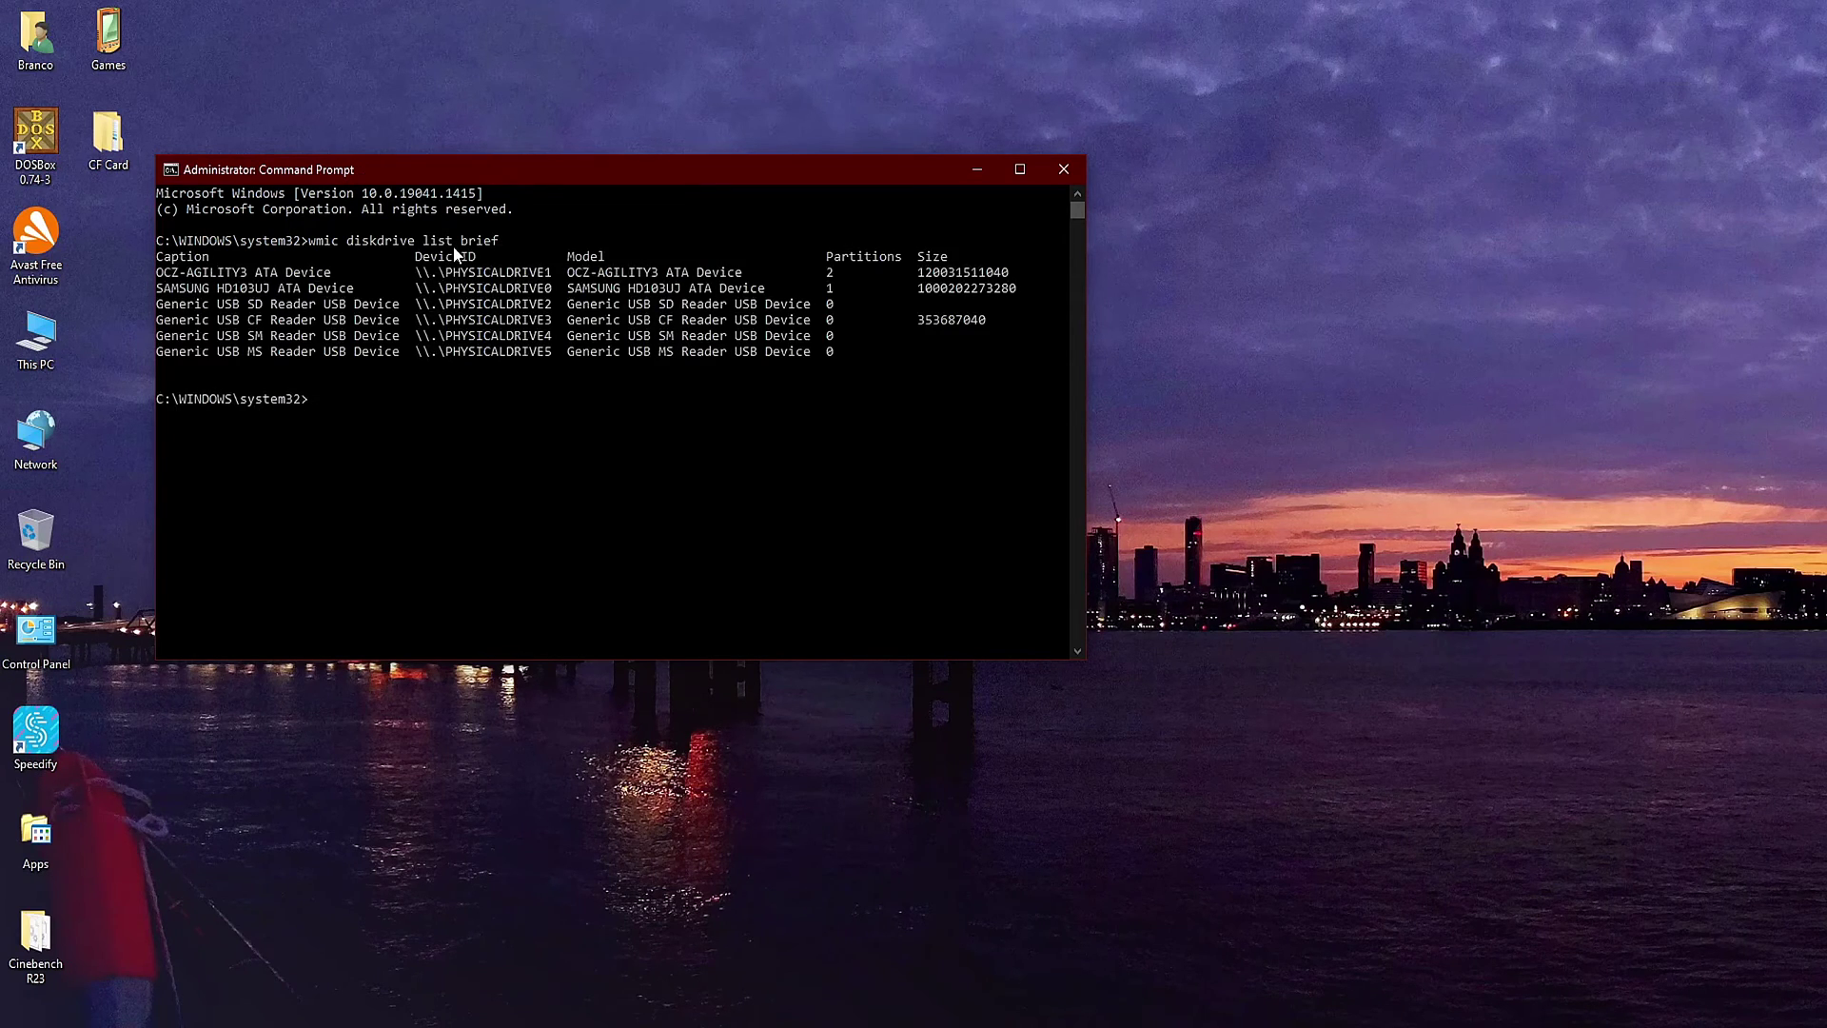
Step: Change the command prompt's working directory to C:\Program Files\Oracle\VirtualBox
text(cd..)
key(Return)
text(cd..)
key(Return)
text(cd program files)
key(Return)
text(c)
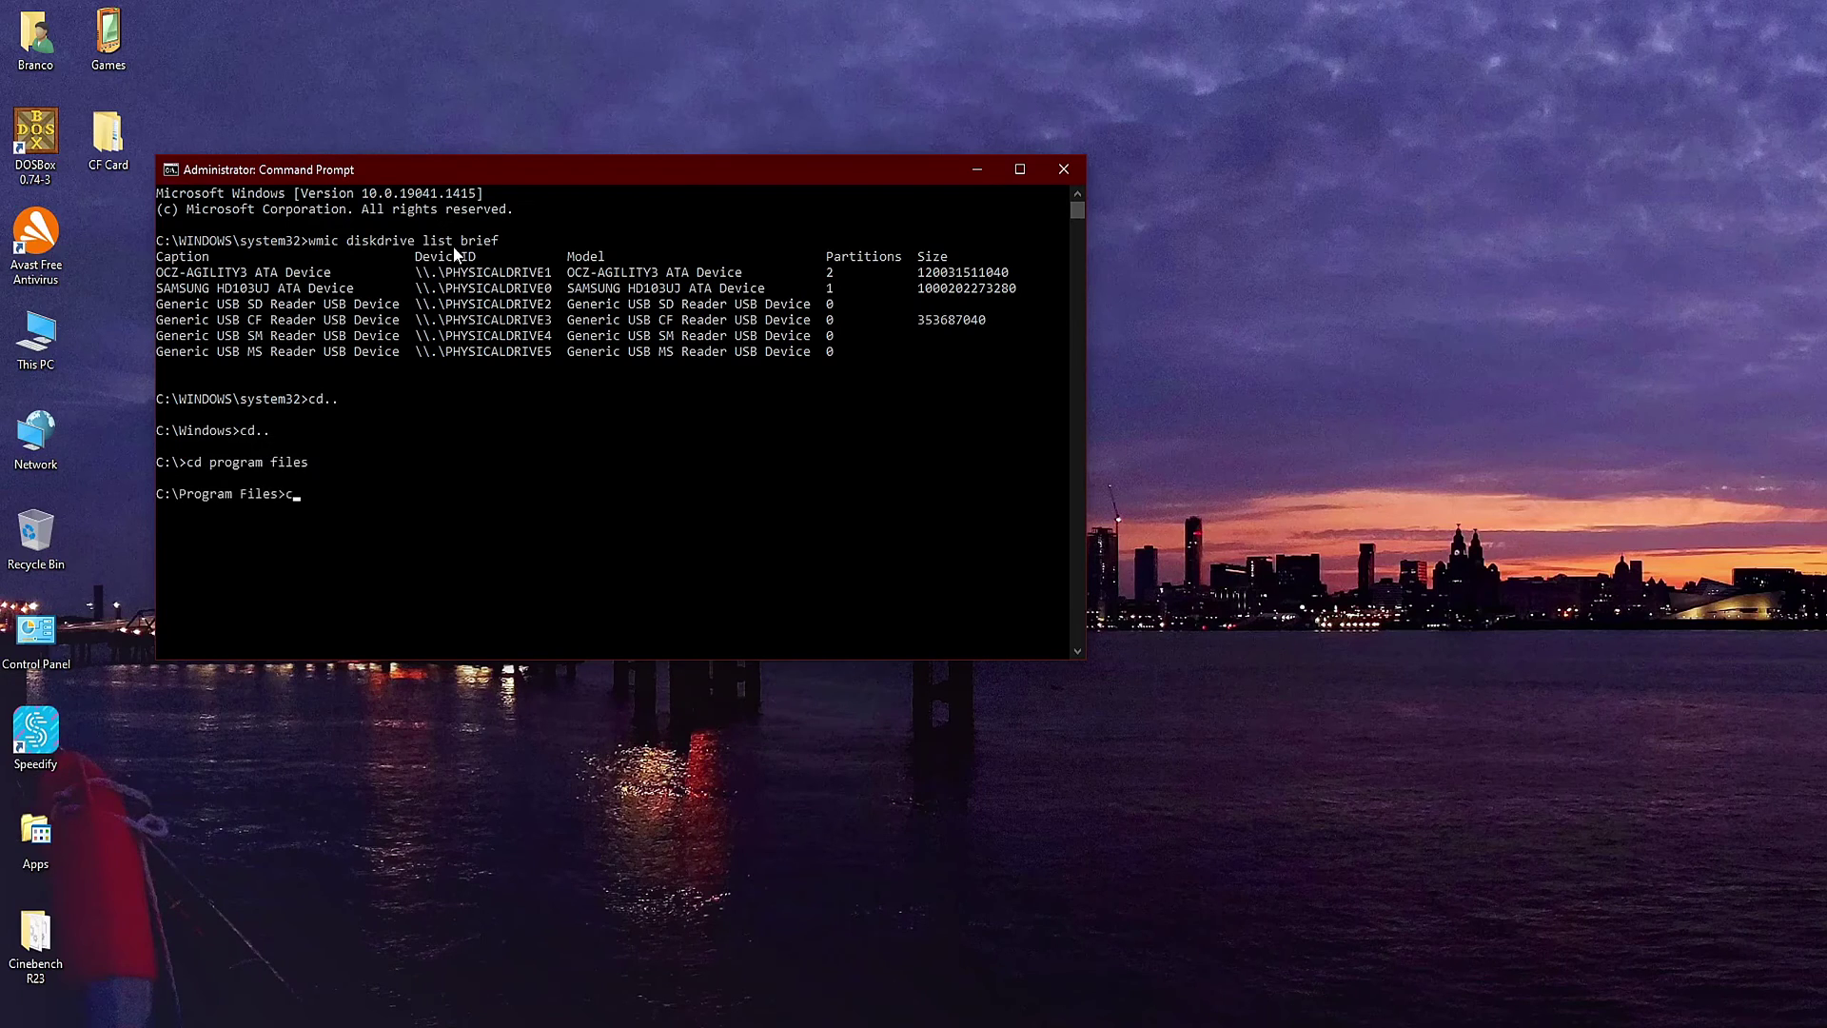
text(d oraacle)
key(Return)
text(cd virtu)
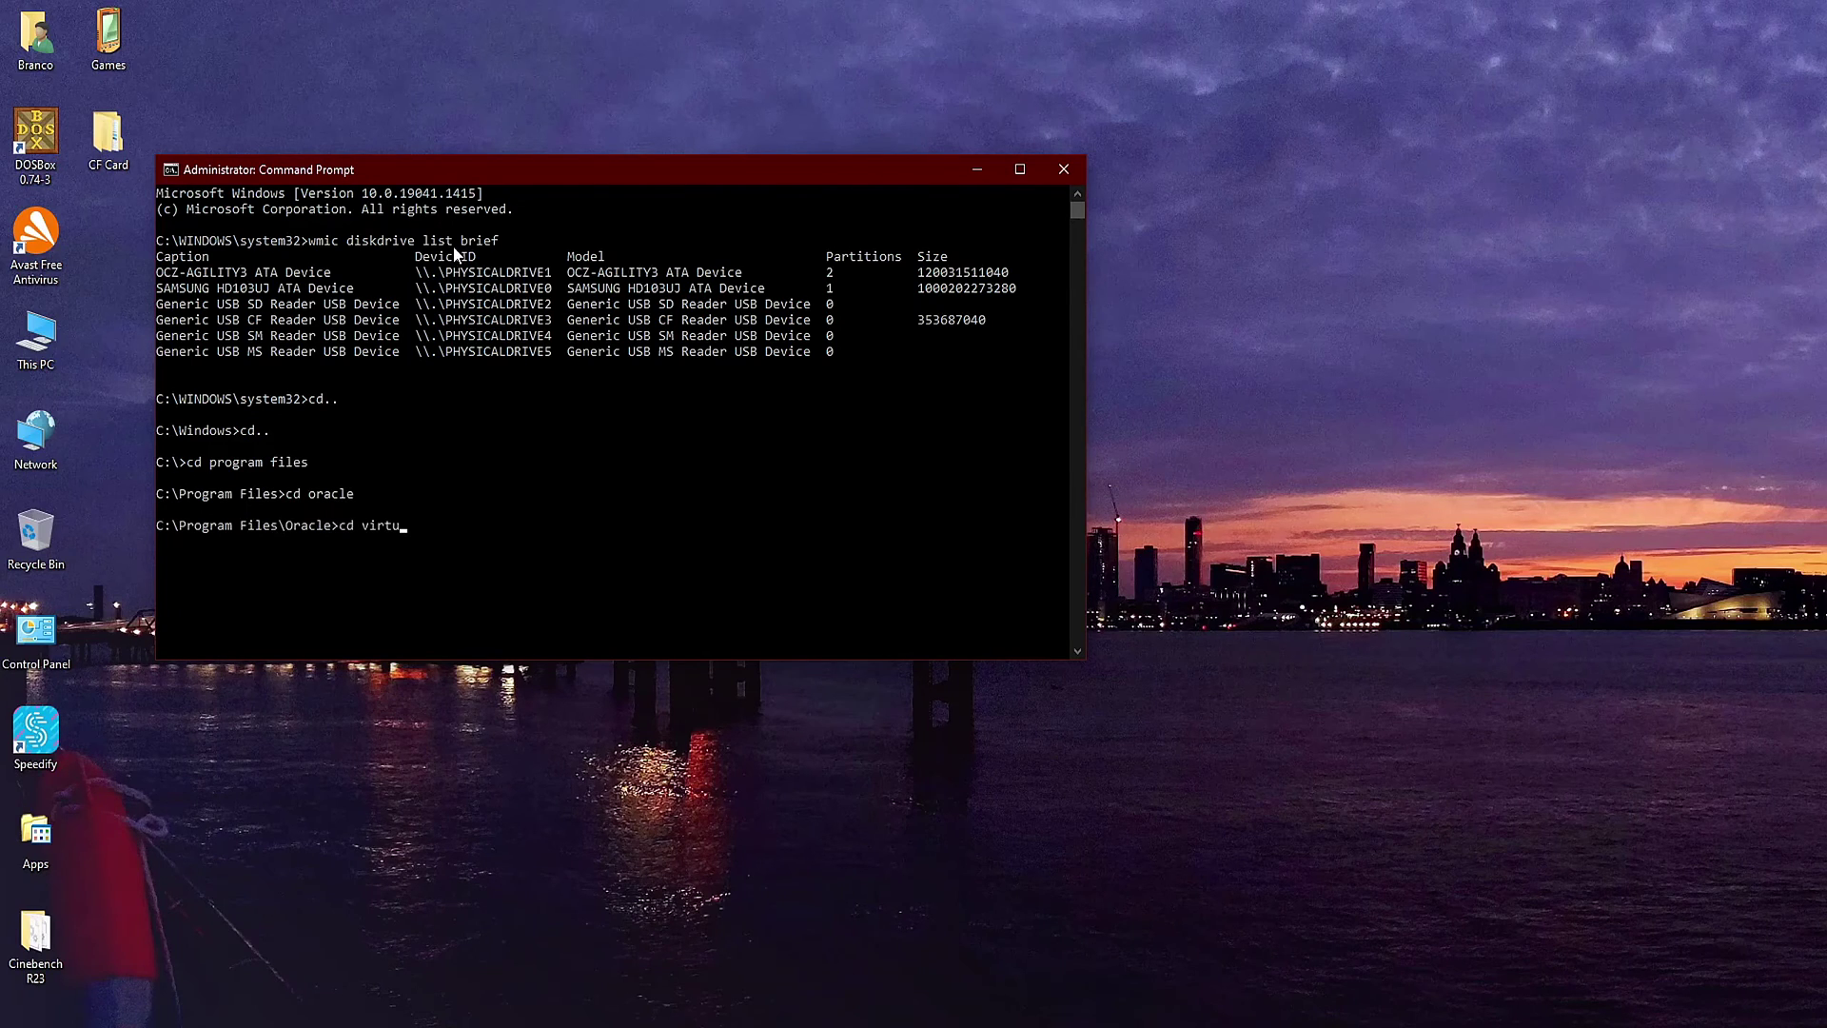
text(albox)
key(Return)
Step: Create the raw disk file doscfcard.vmdk for \\.\physicaldrive3 with "vboxmanage internalcommands createrawvmdk" and close the command prompt
text(vboxmanage internalcommands createrawvmdk -filen)
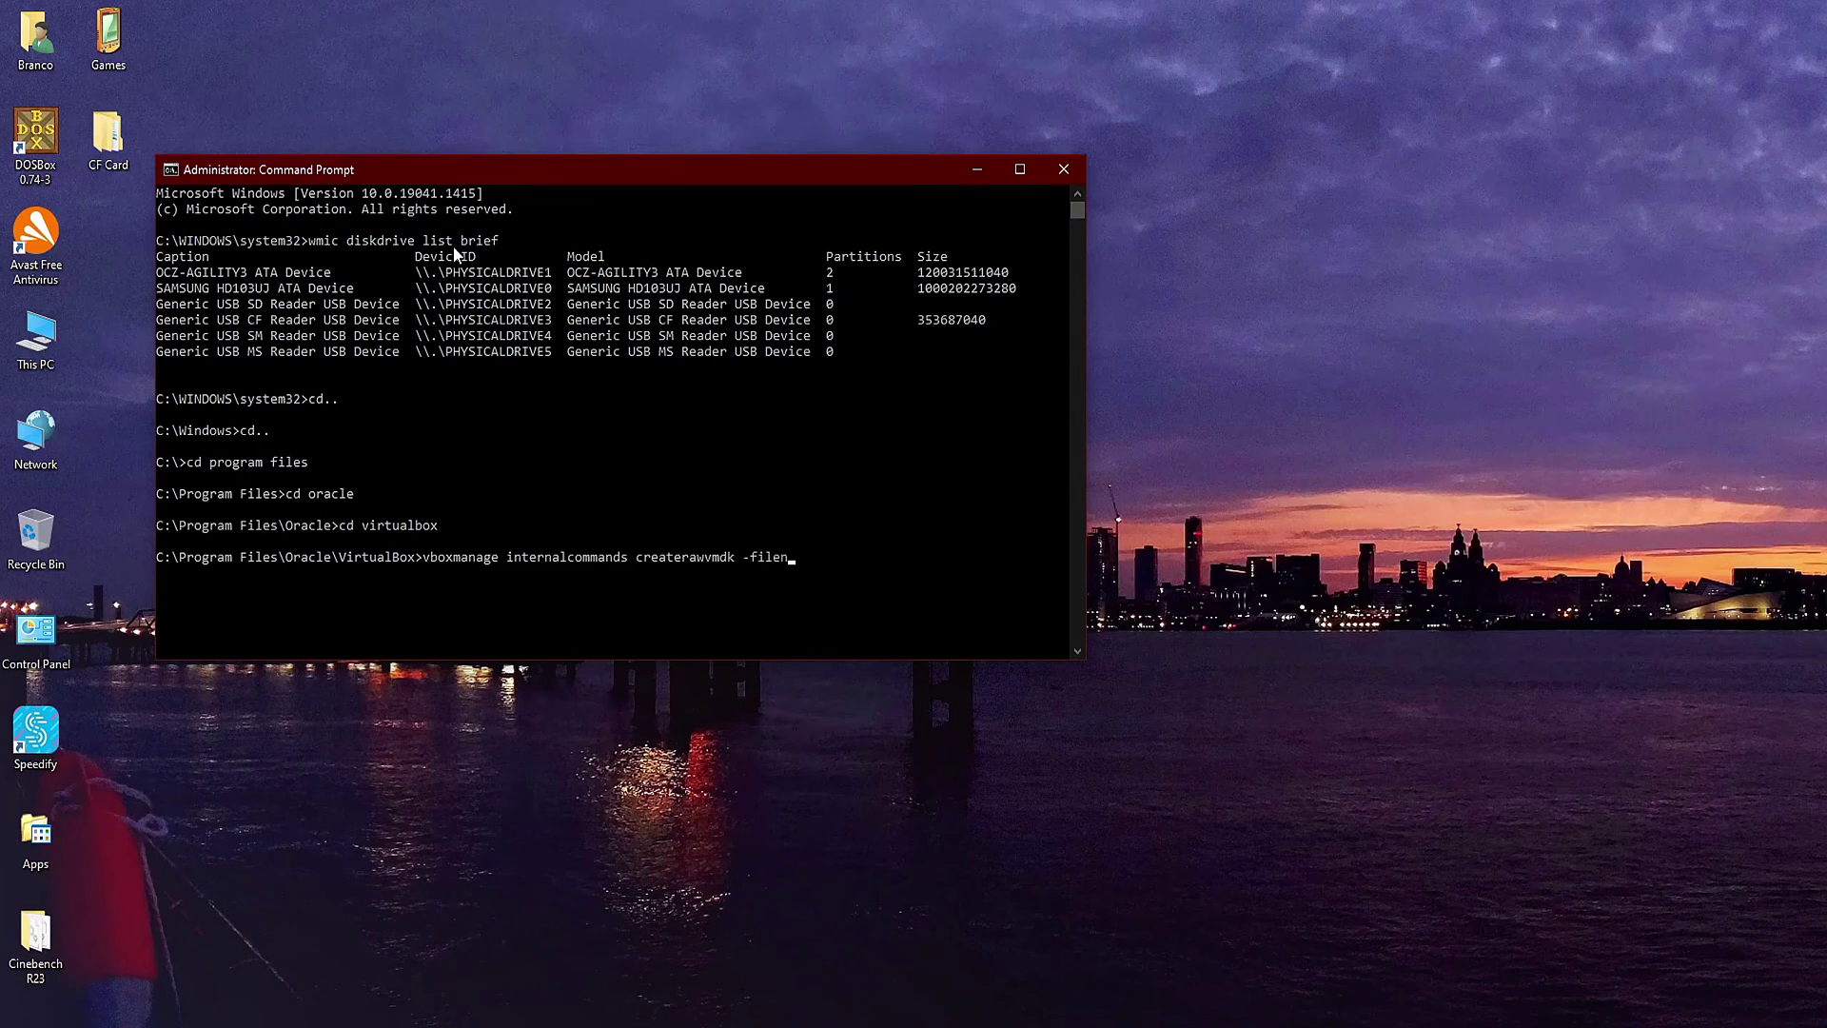
text(ame doscfcard.vmdk -rawdisk \\.\physicaldr)
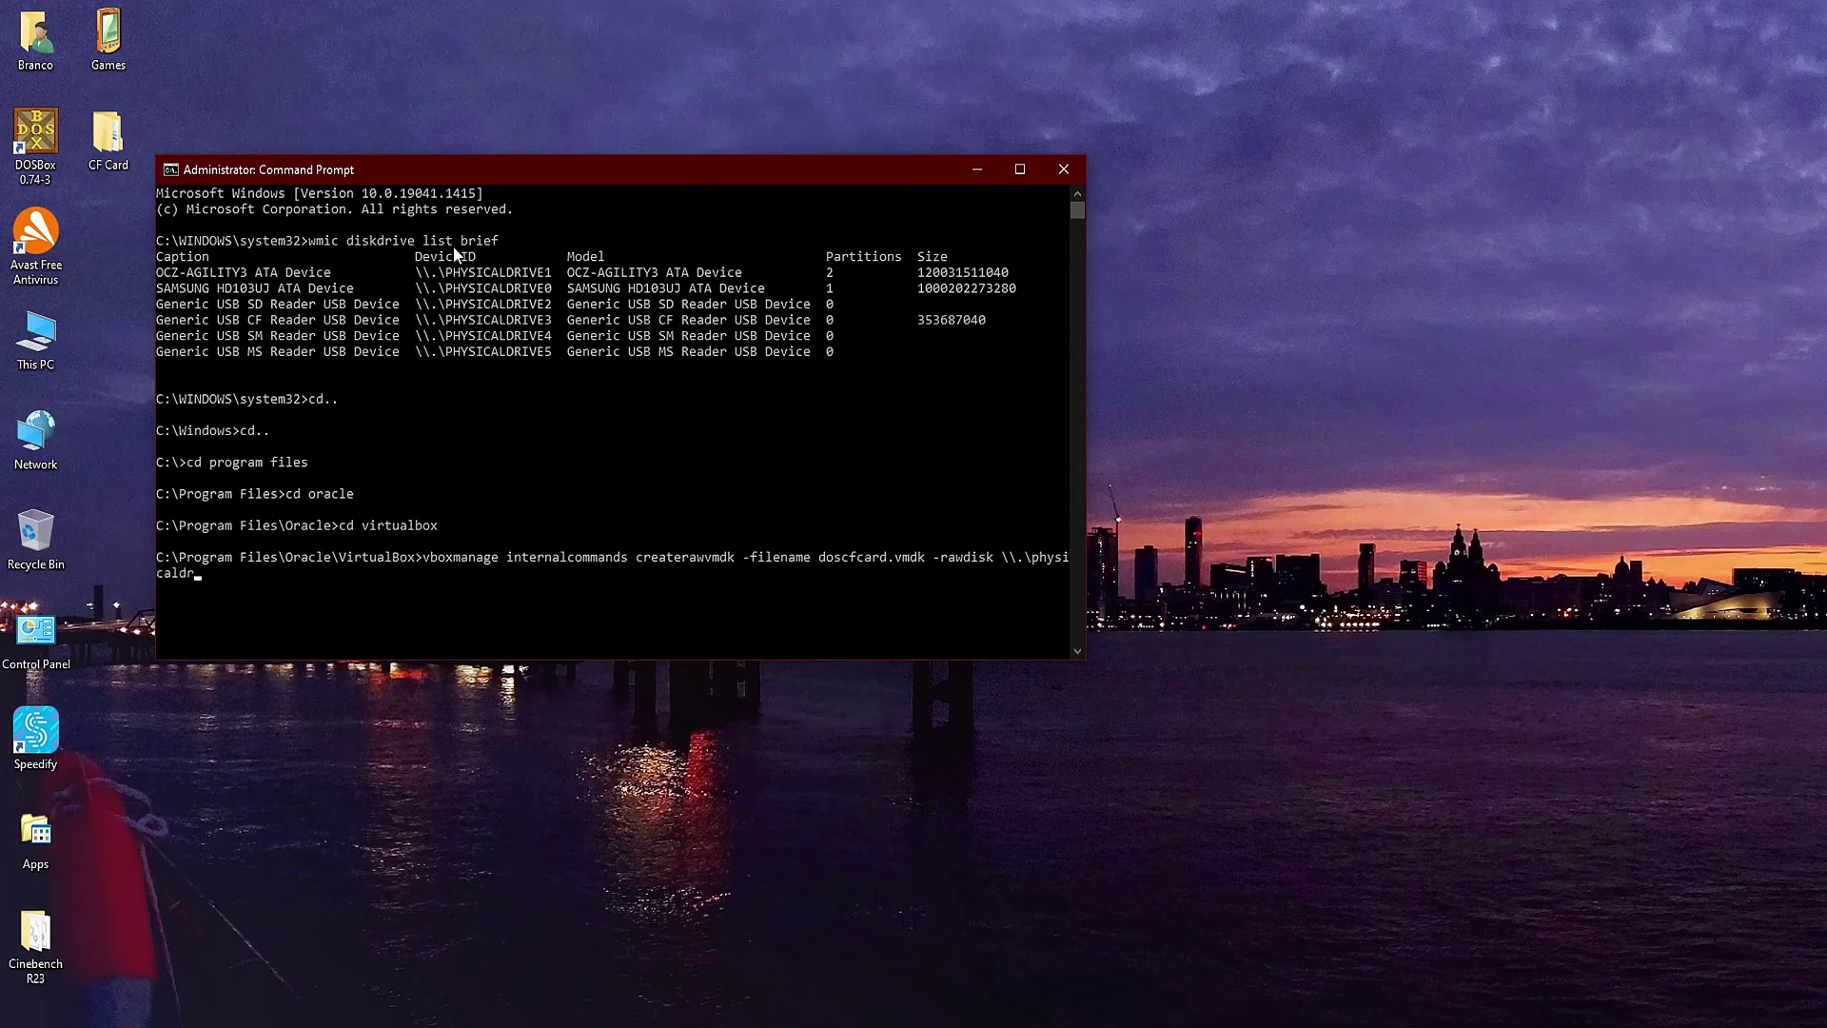
text(ive3)
key(Return)
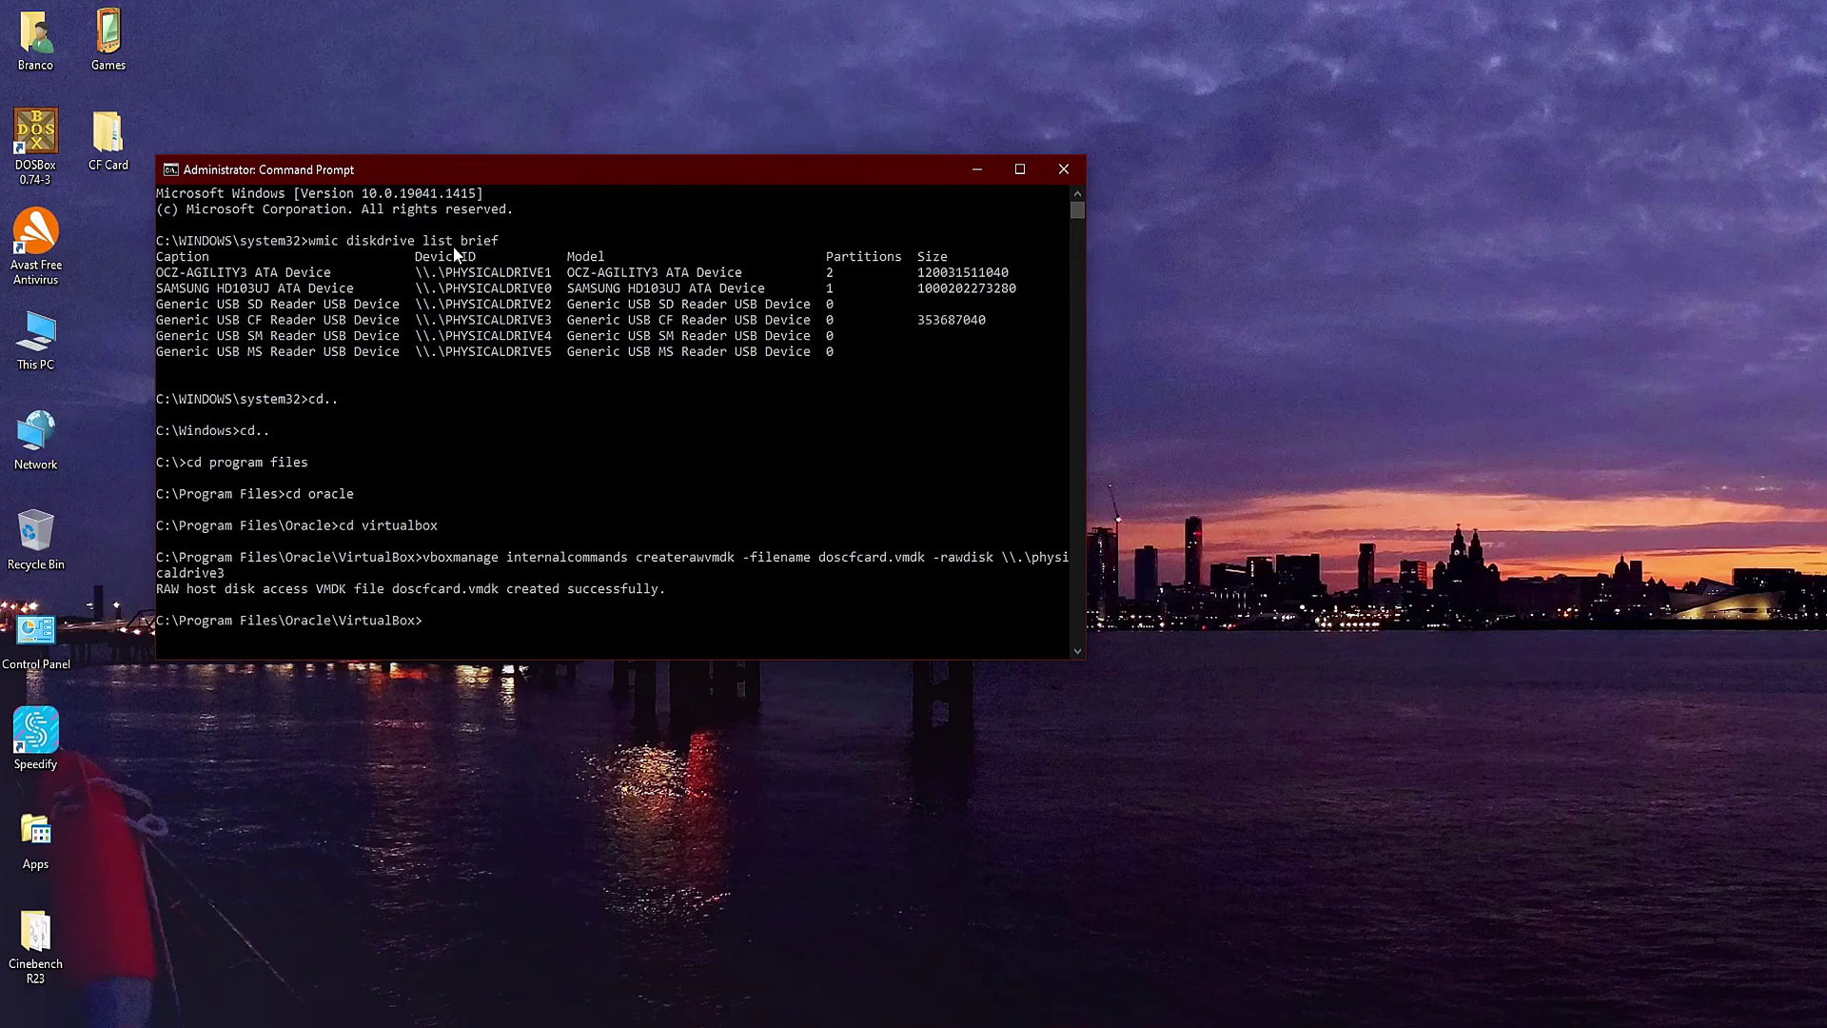
click(1063, 168)
Step: Switch to Oracle VM VirtualBox, launching it as administrator
key(super)
text(o)
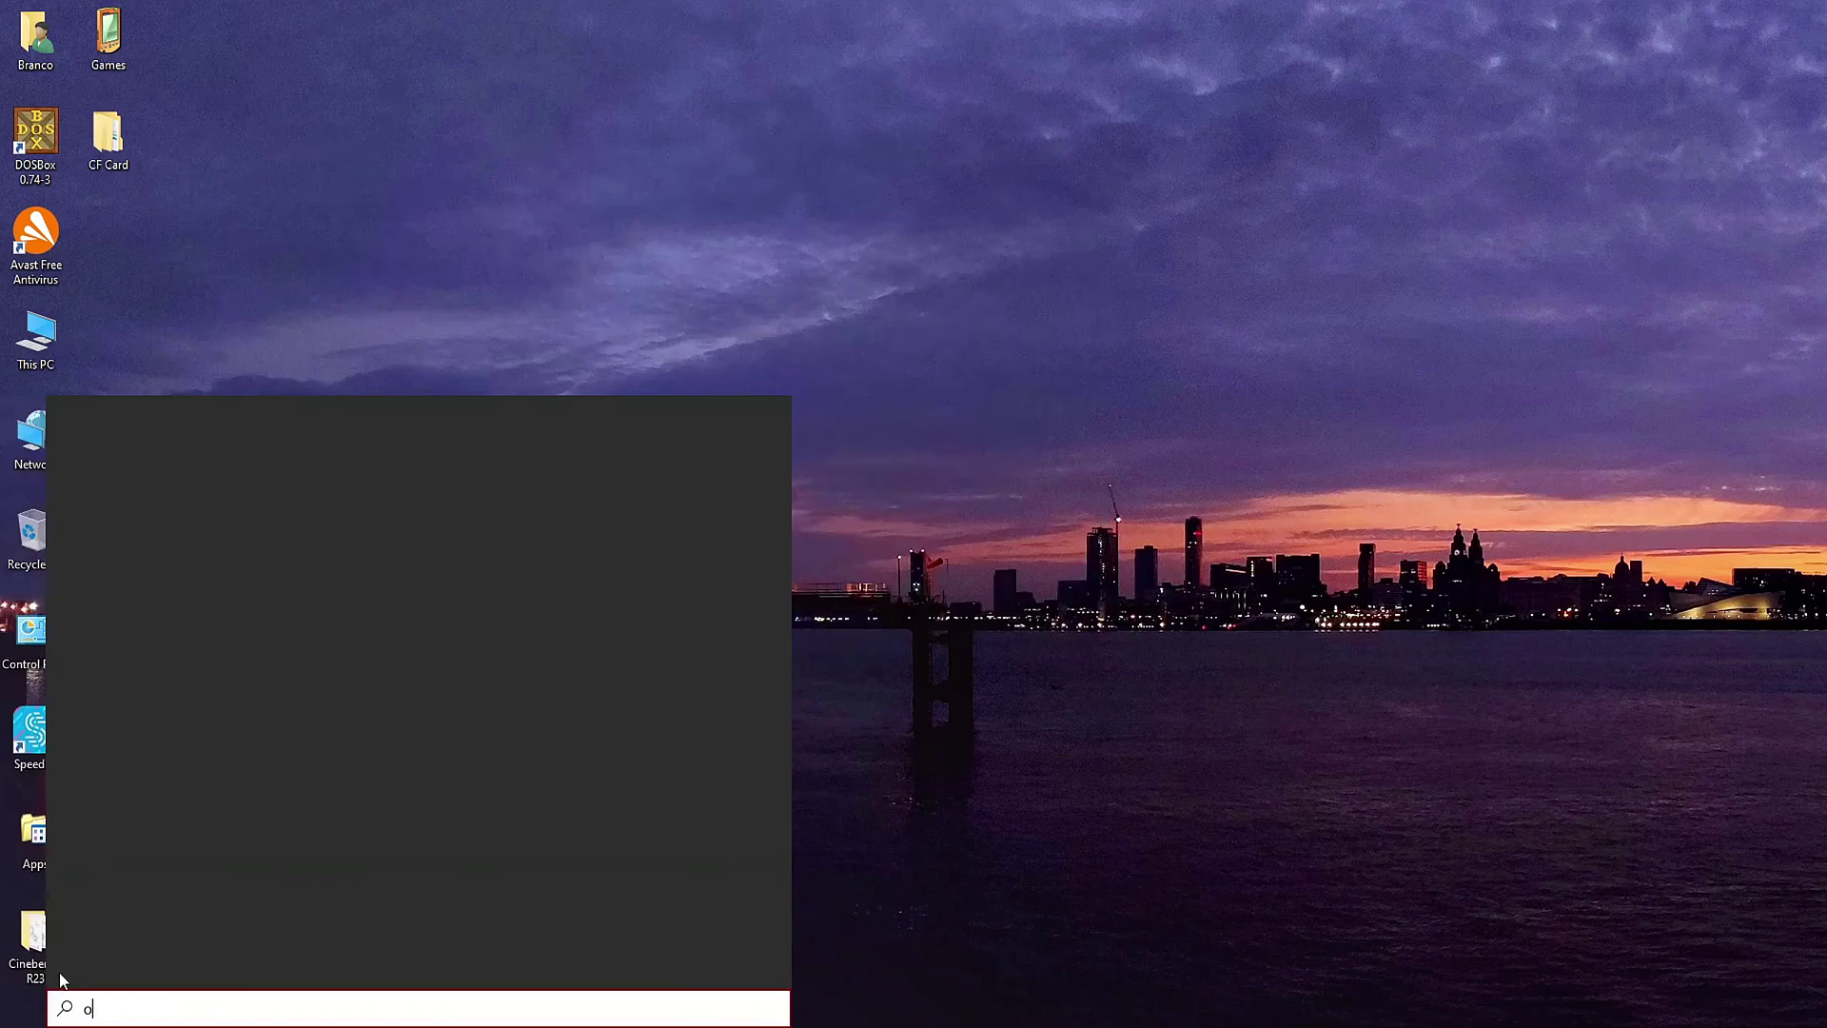
text(r)
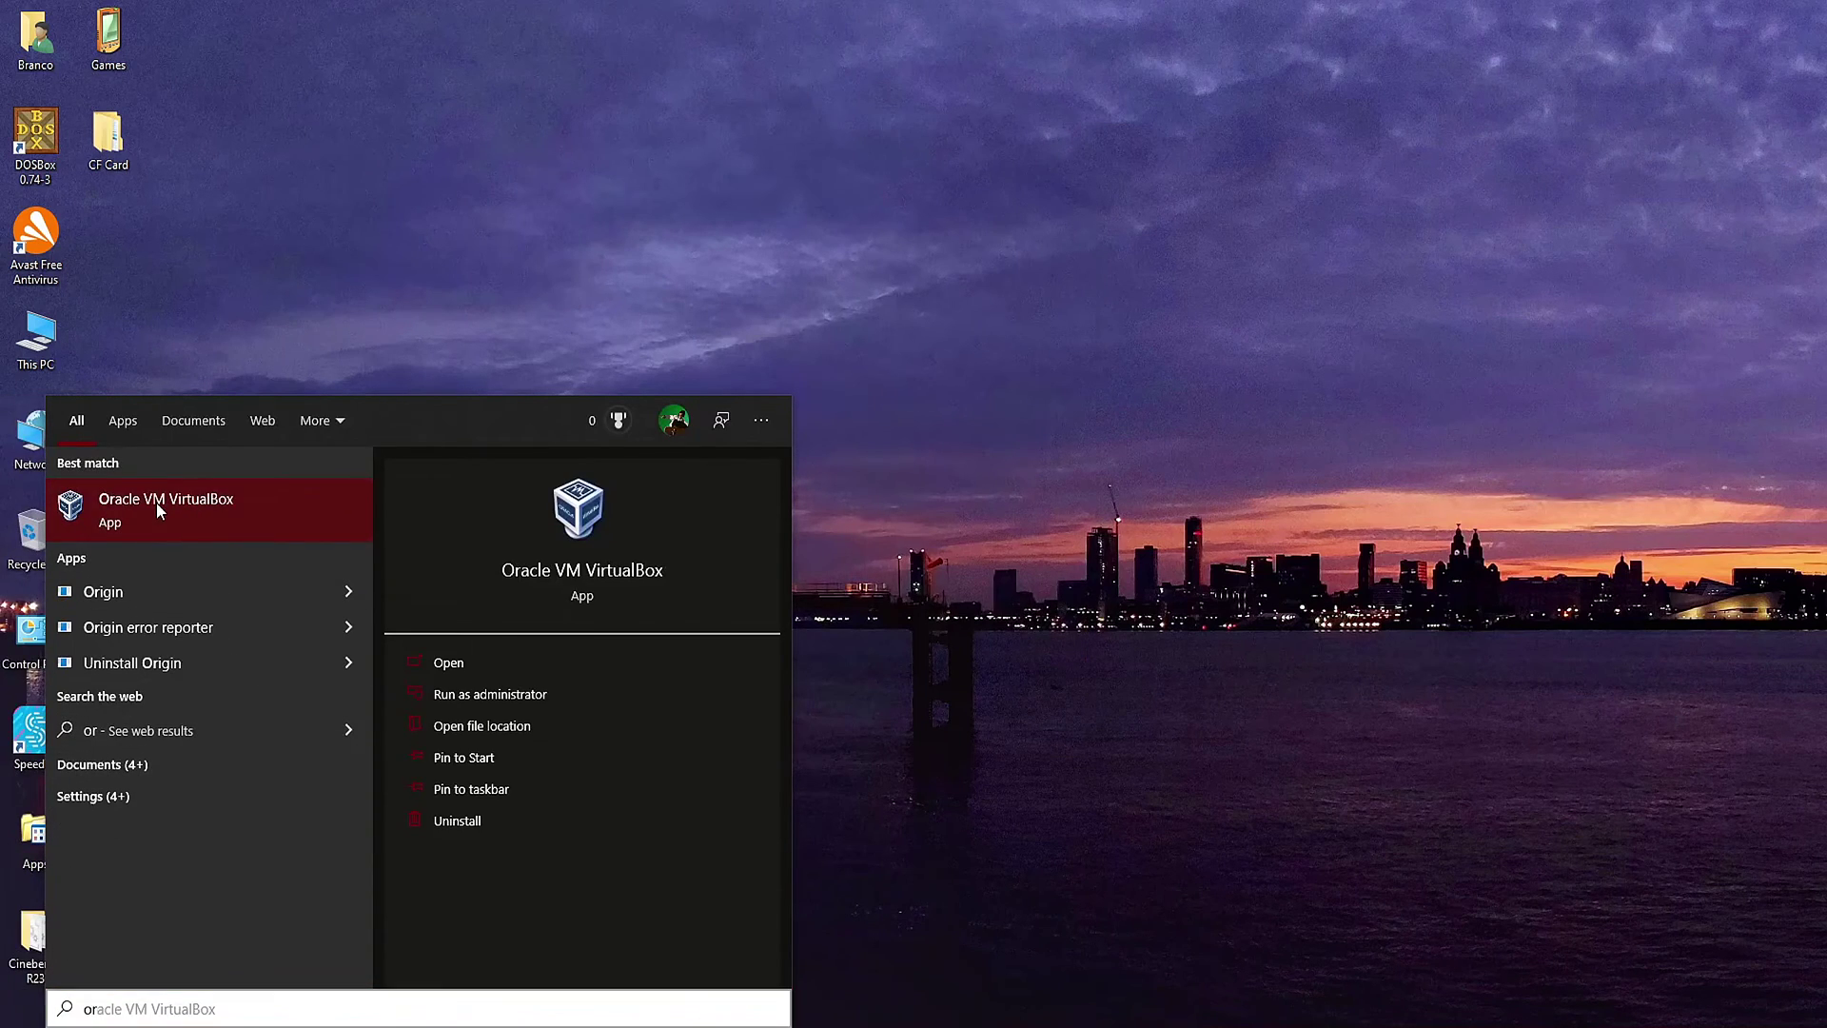
right_click(156, 504)
click(201, 527)
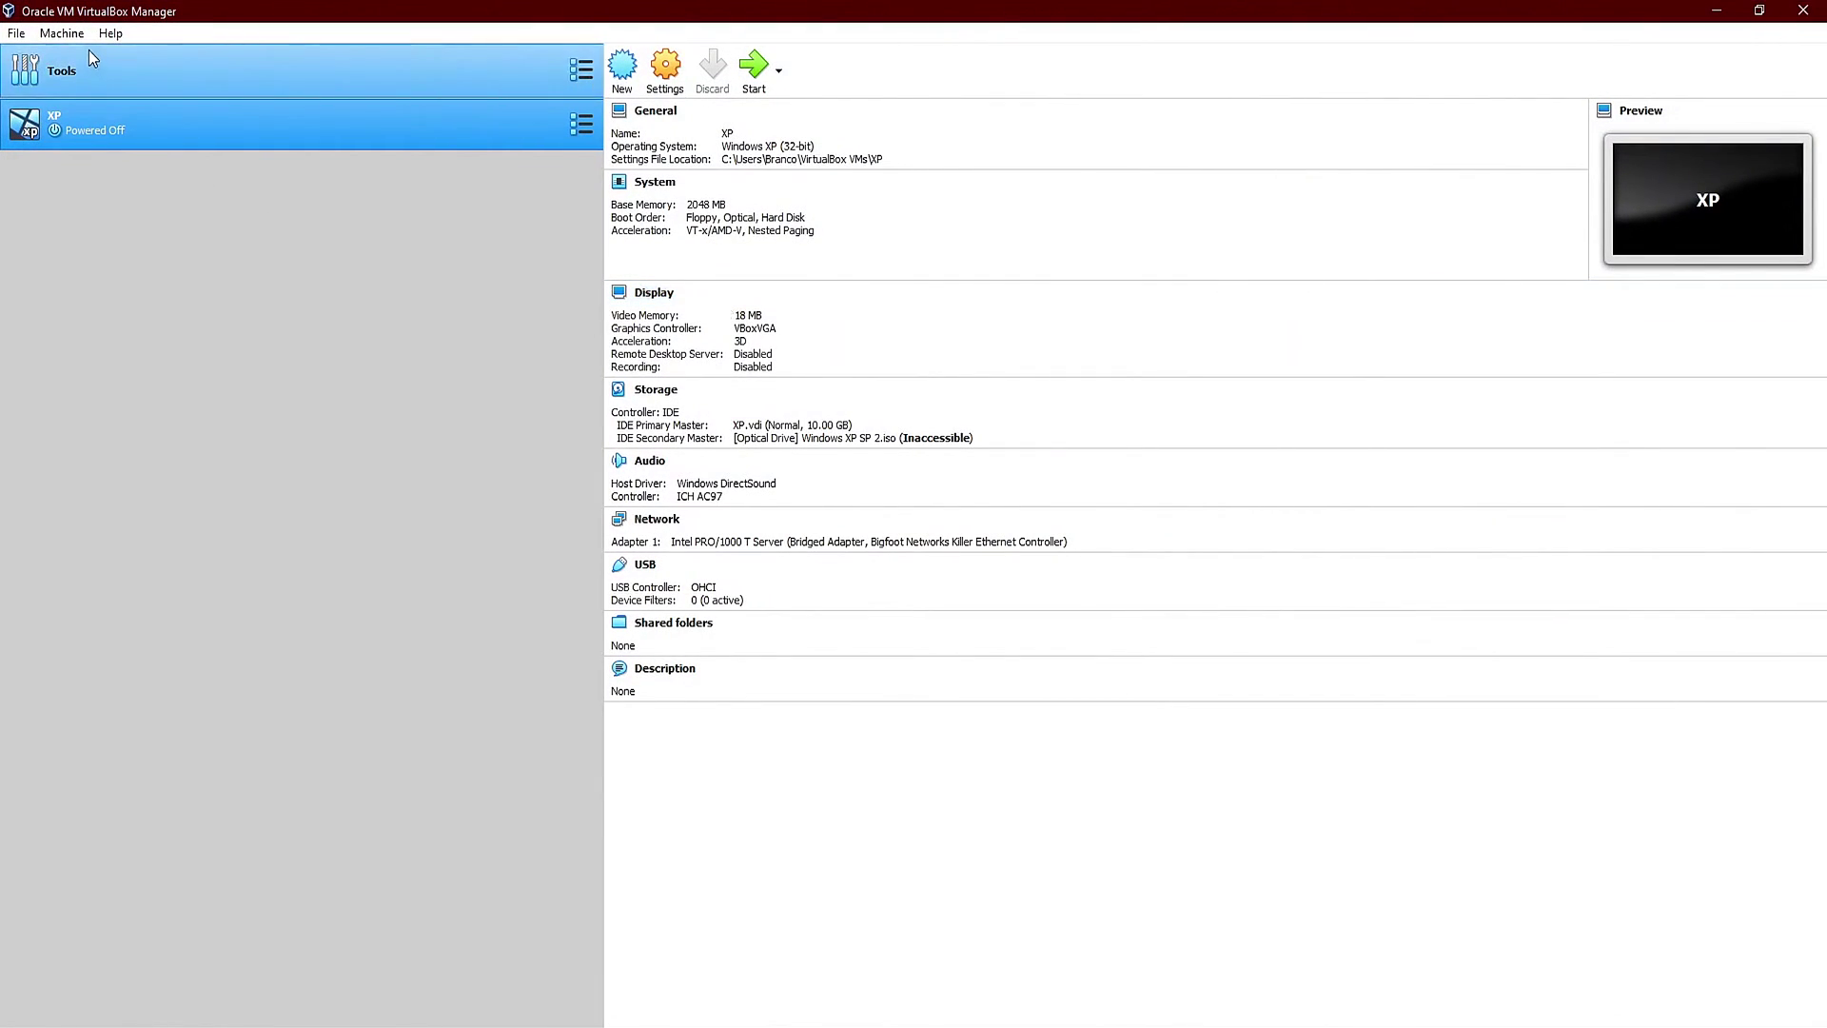
Step: Begin a new virtual machine named "Dos" with type Other and version DOS
click(63, 34)
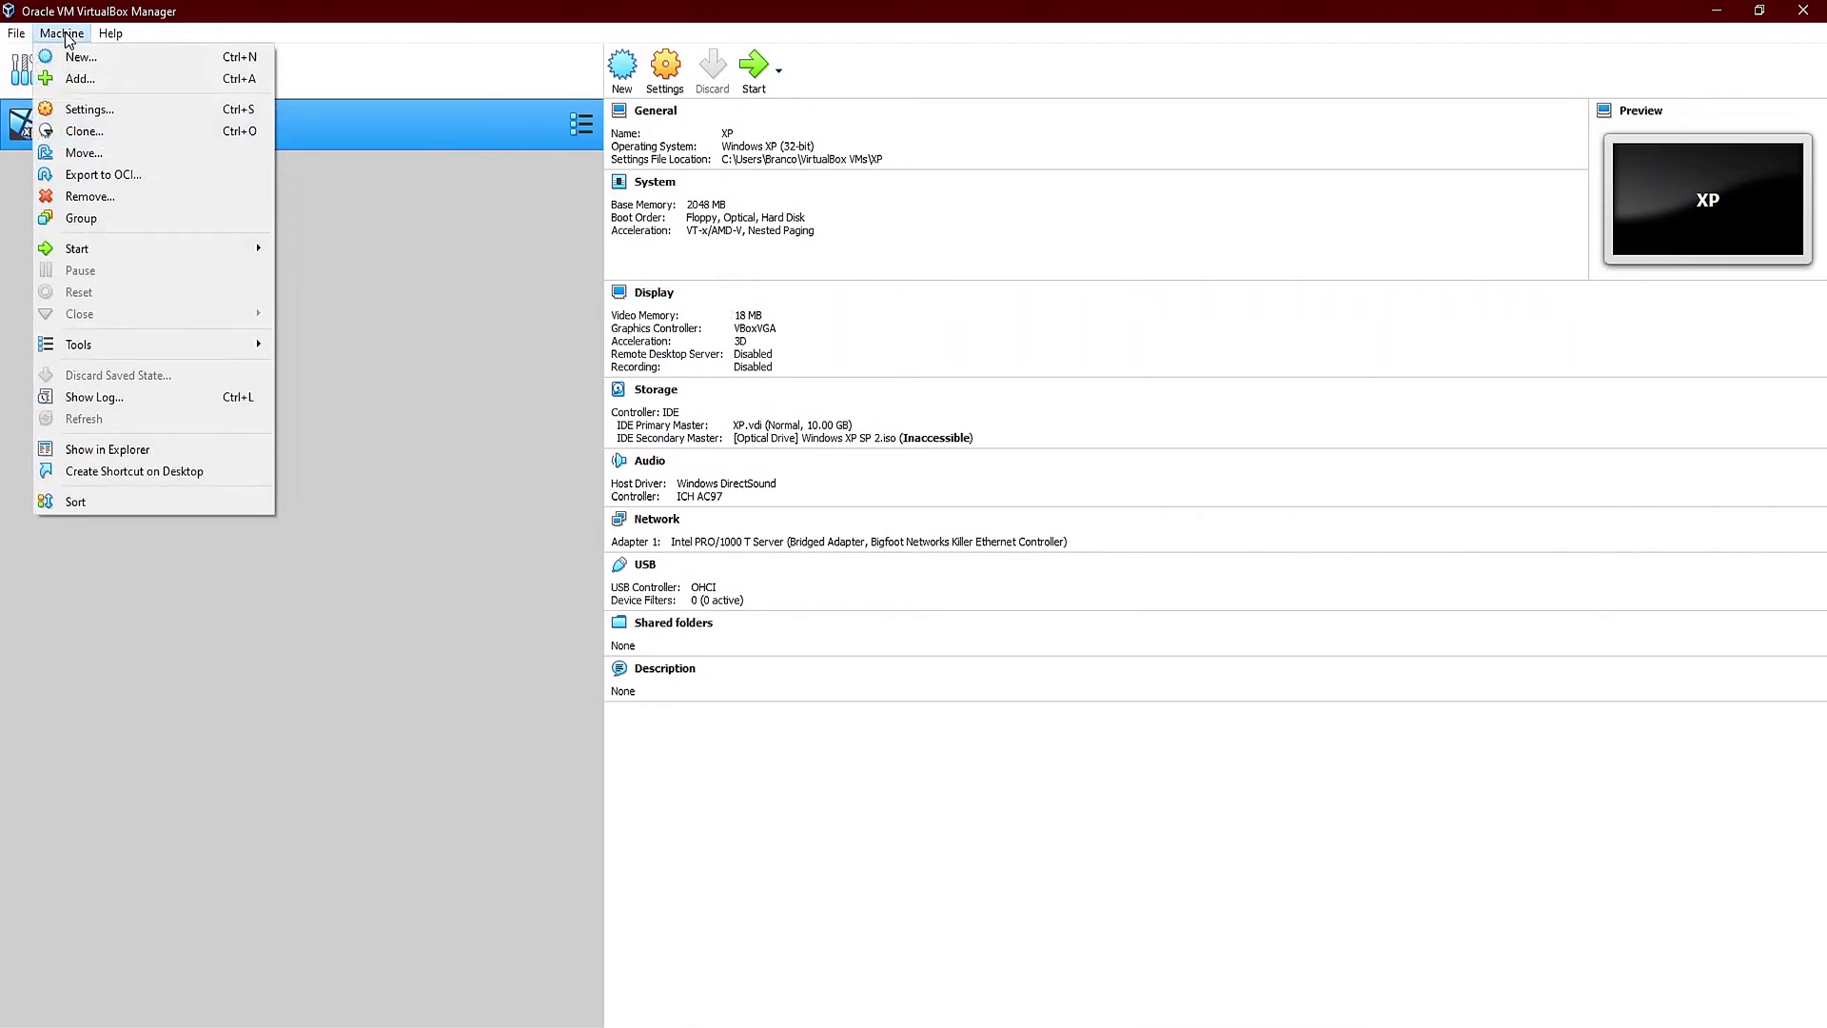
click(81, 58)
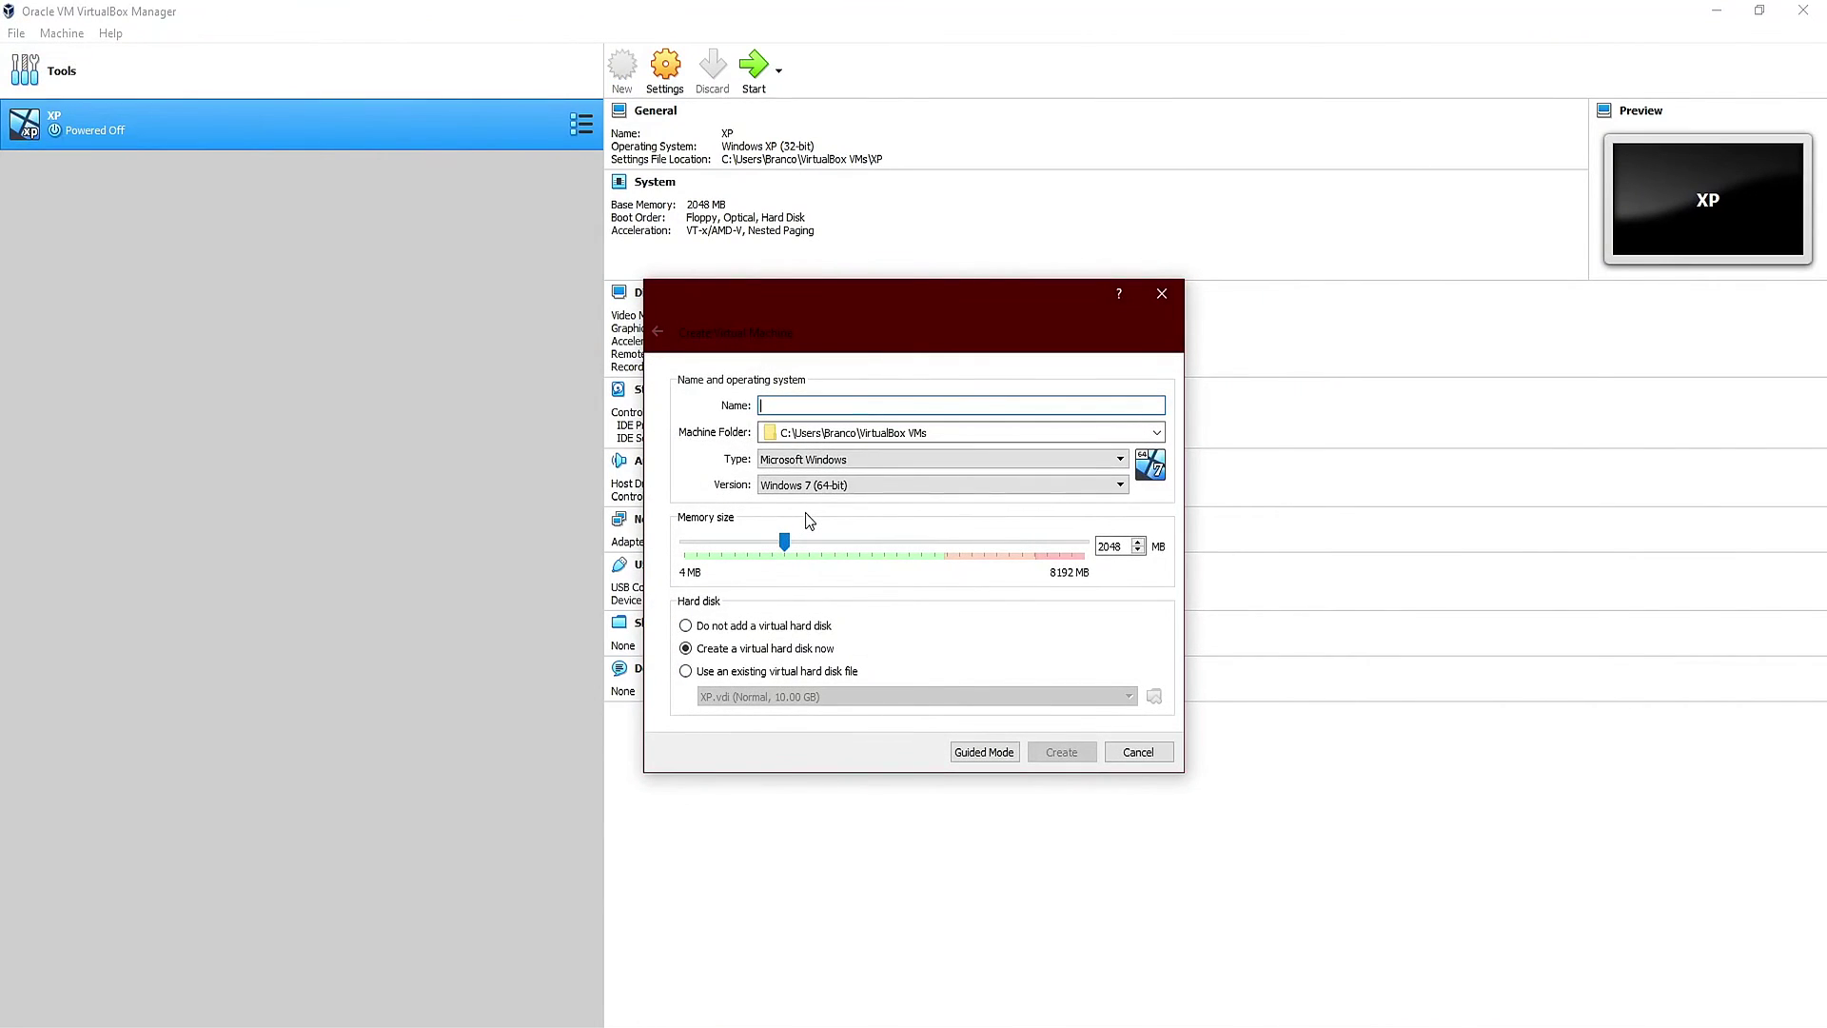
text(Dos)
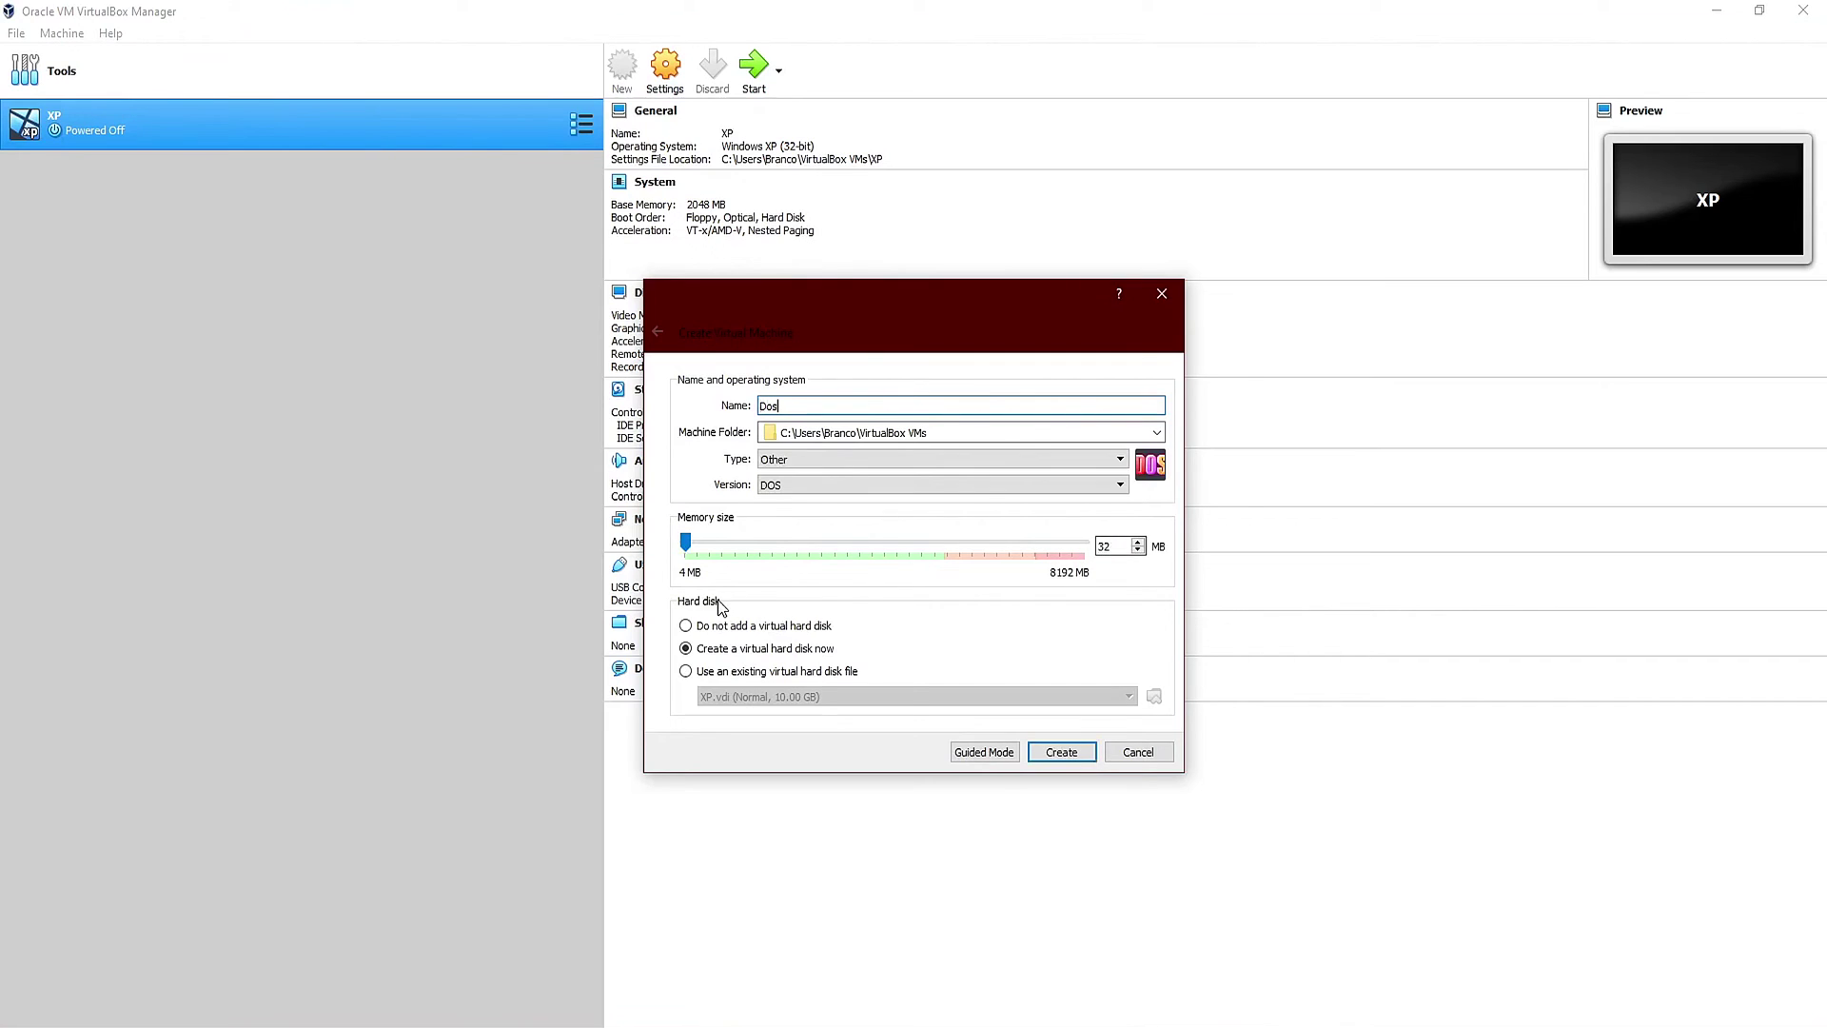
Step: Use the existing virtual hard disk file doscfcard.vmdk for the machine and create it
click(720, 673)
click(1156, 699)
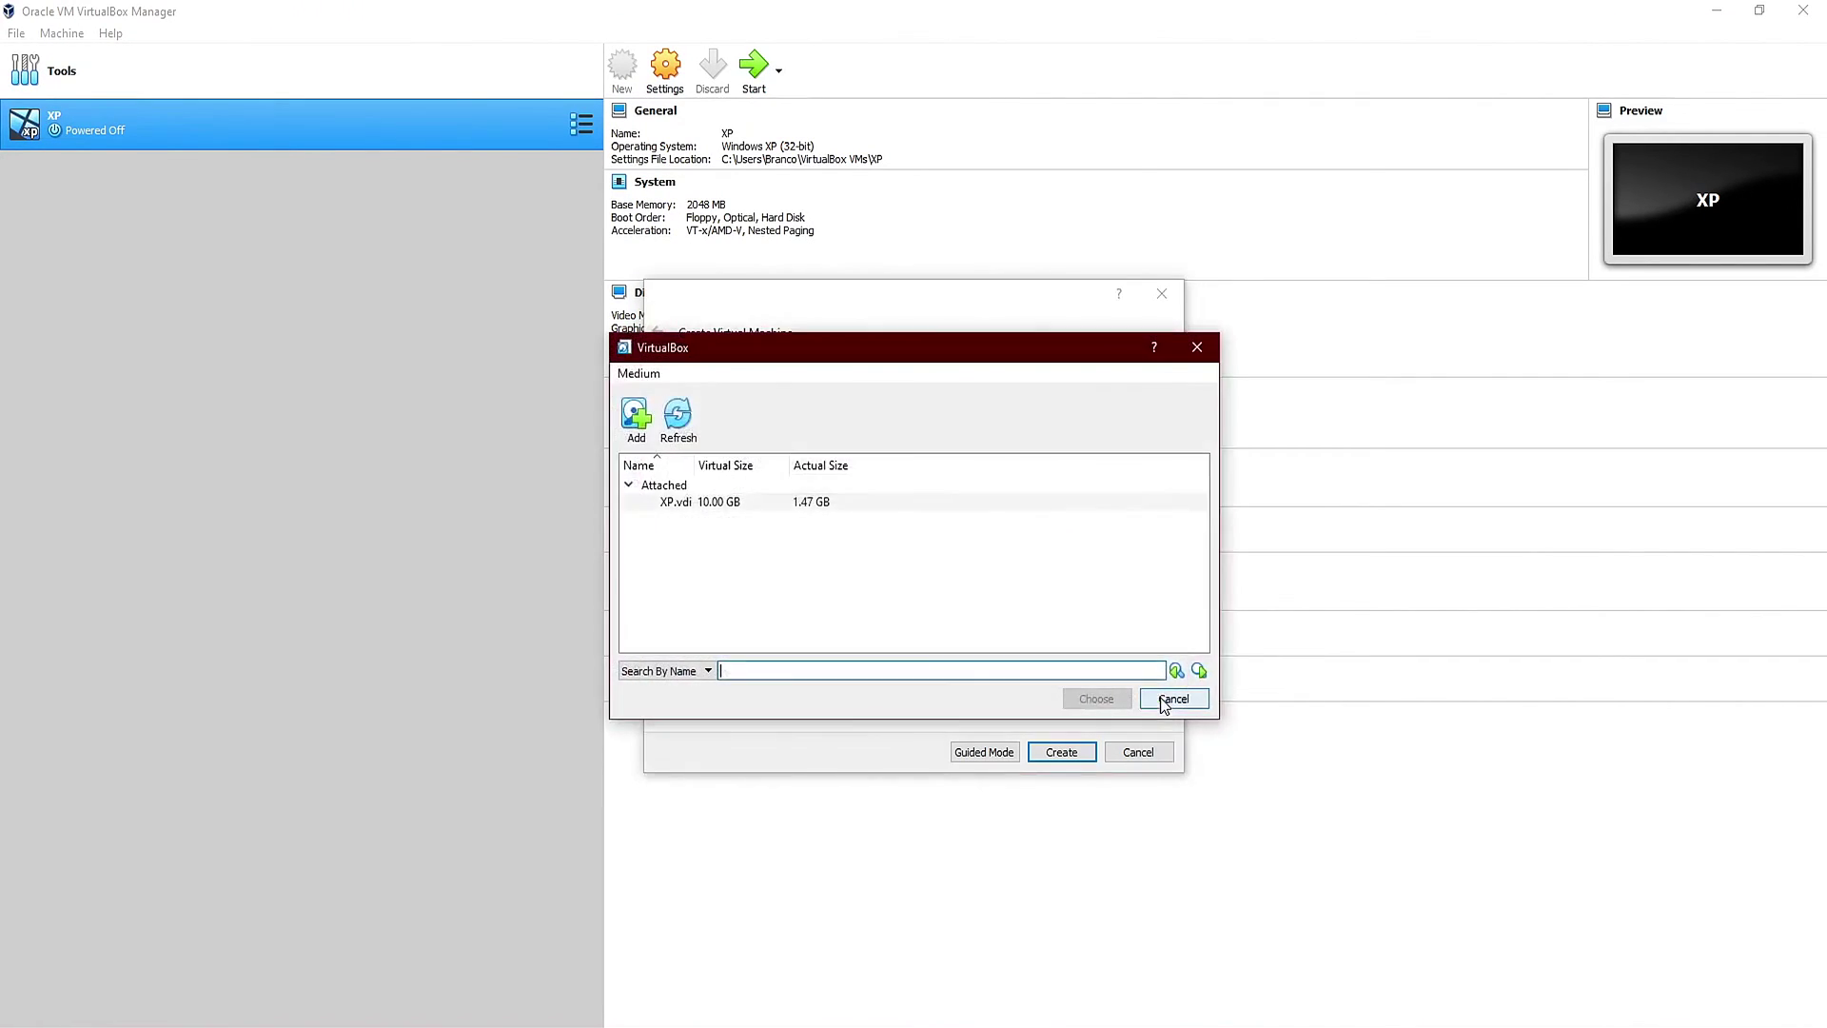
click(641, 422)
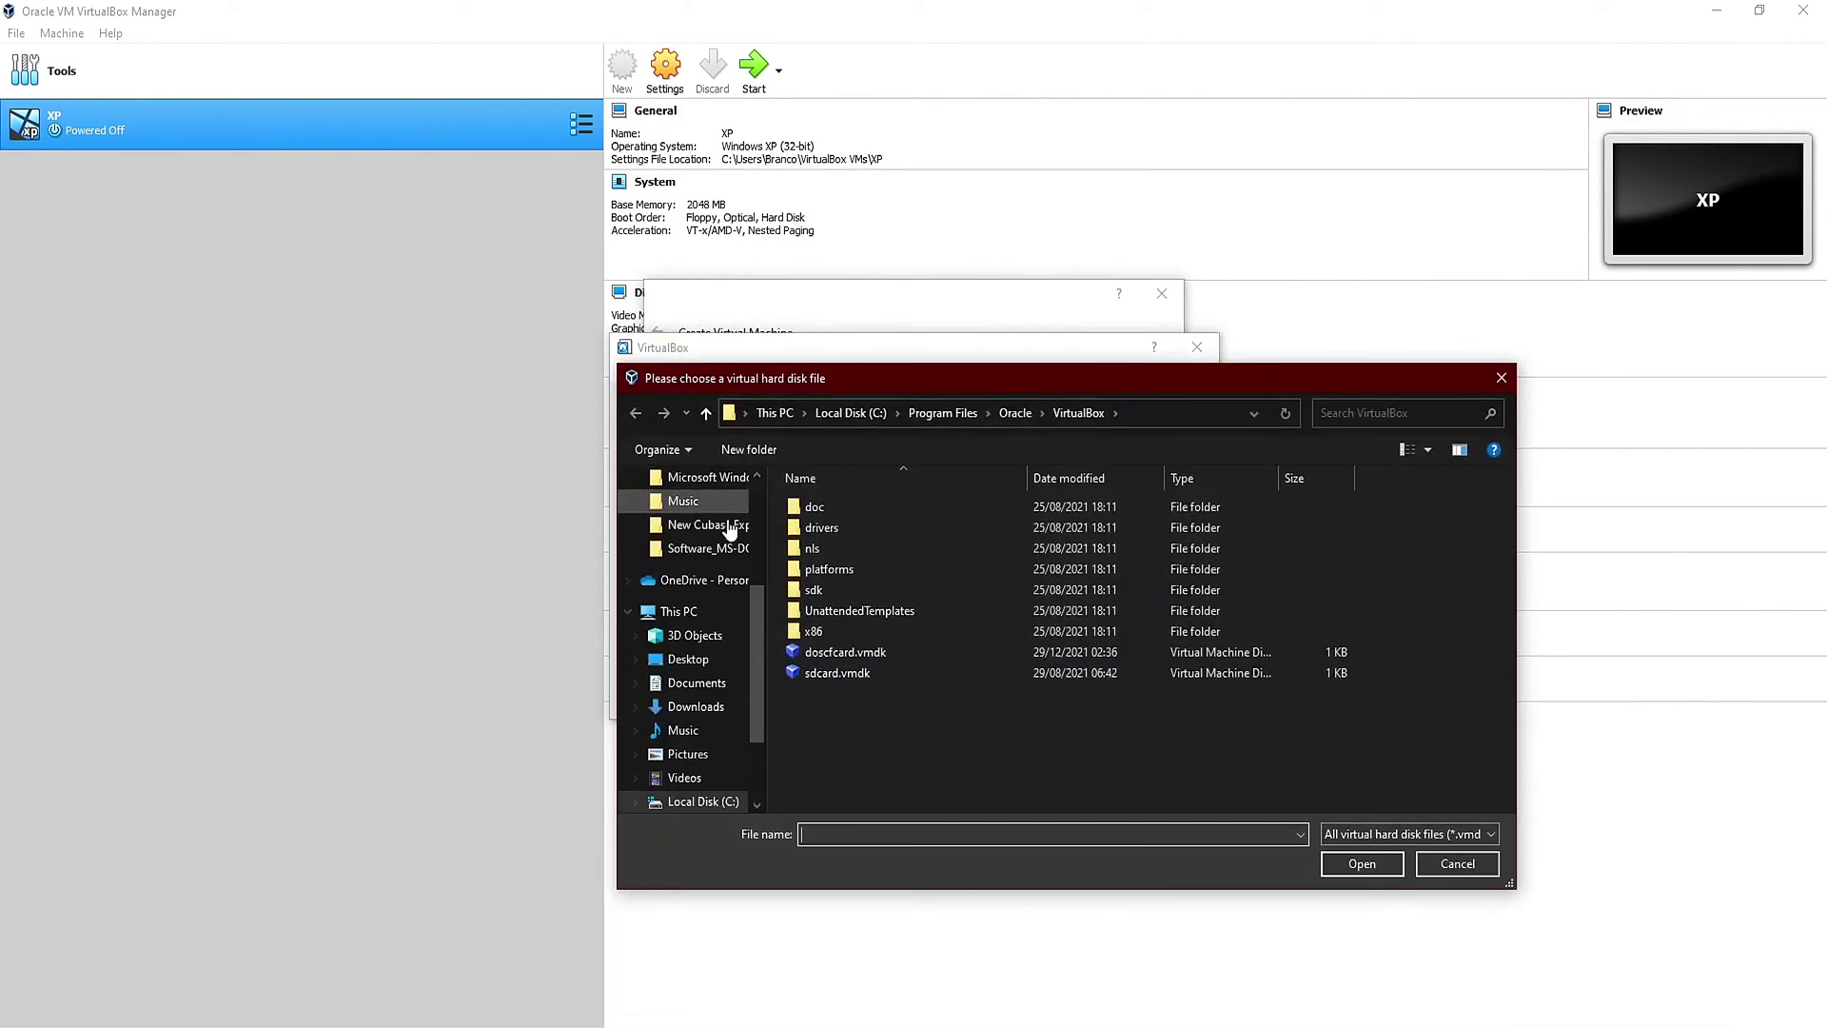
key(Escape)
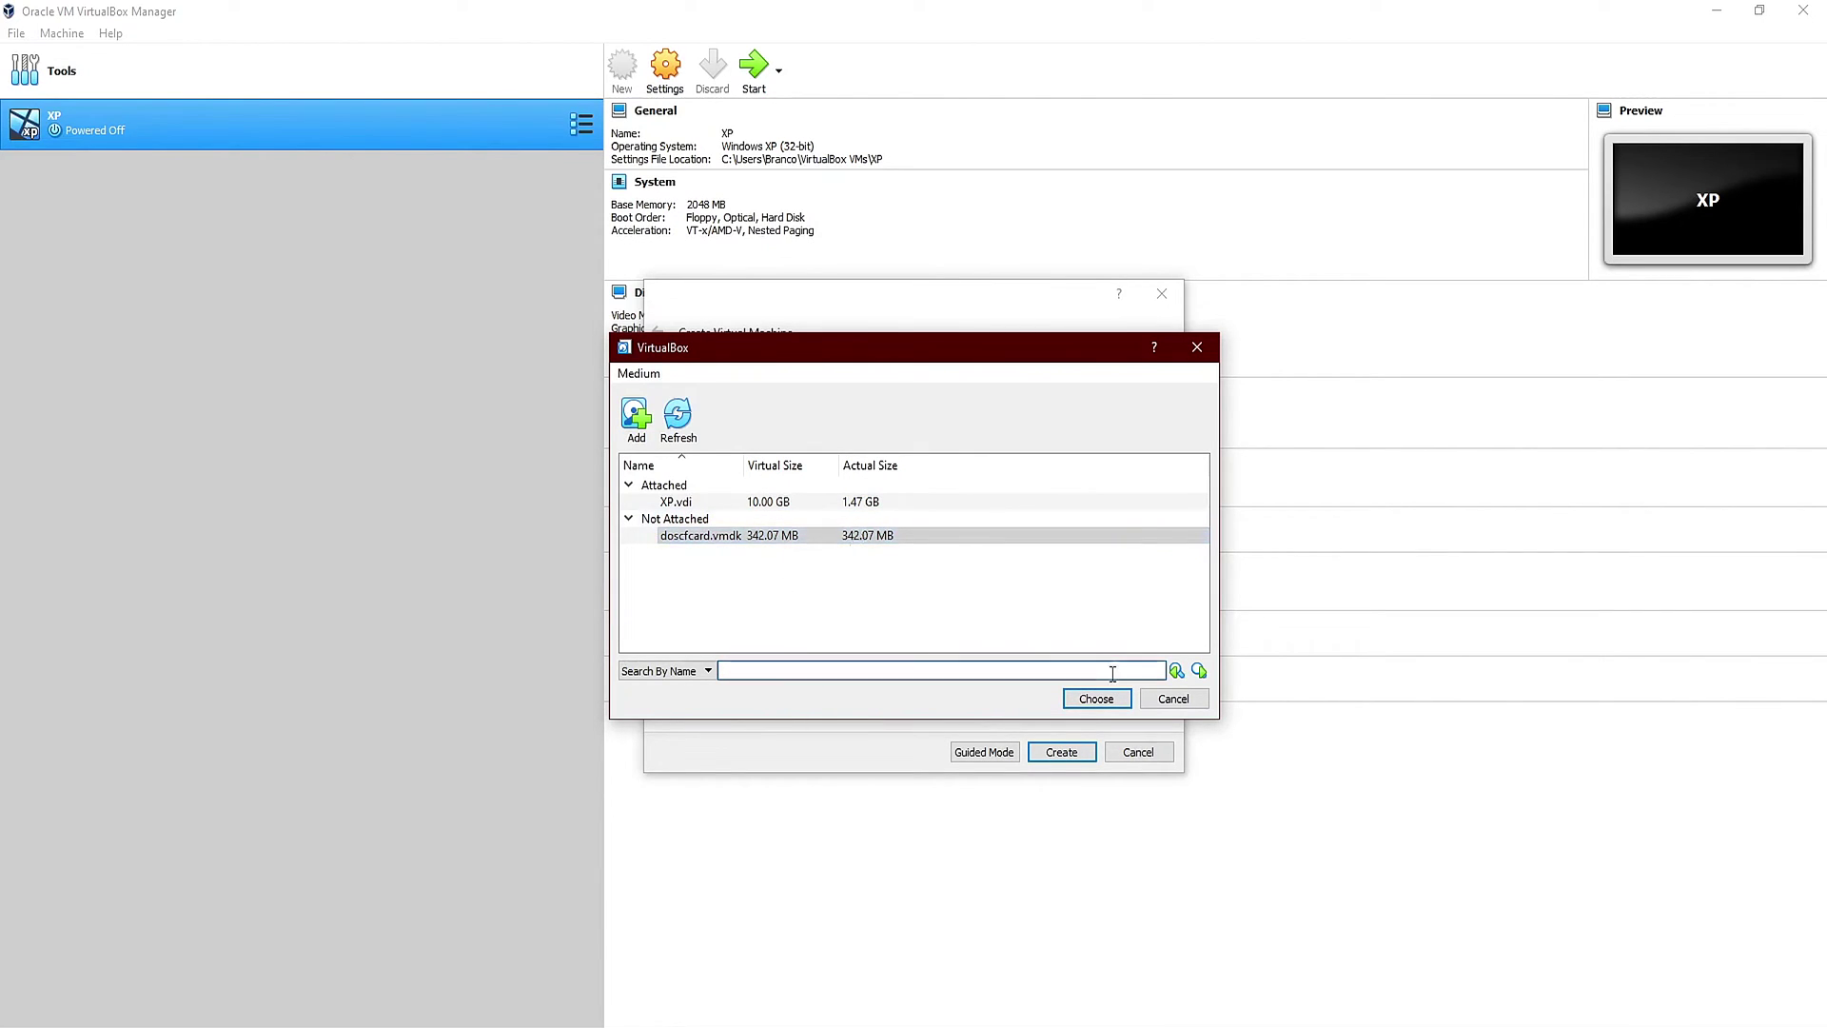
click(1094, 700)
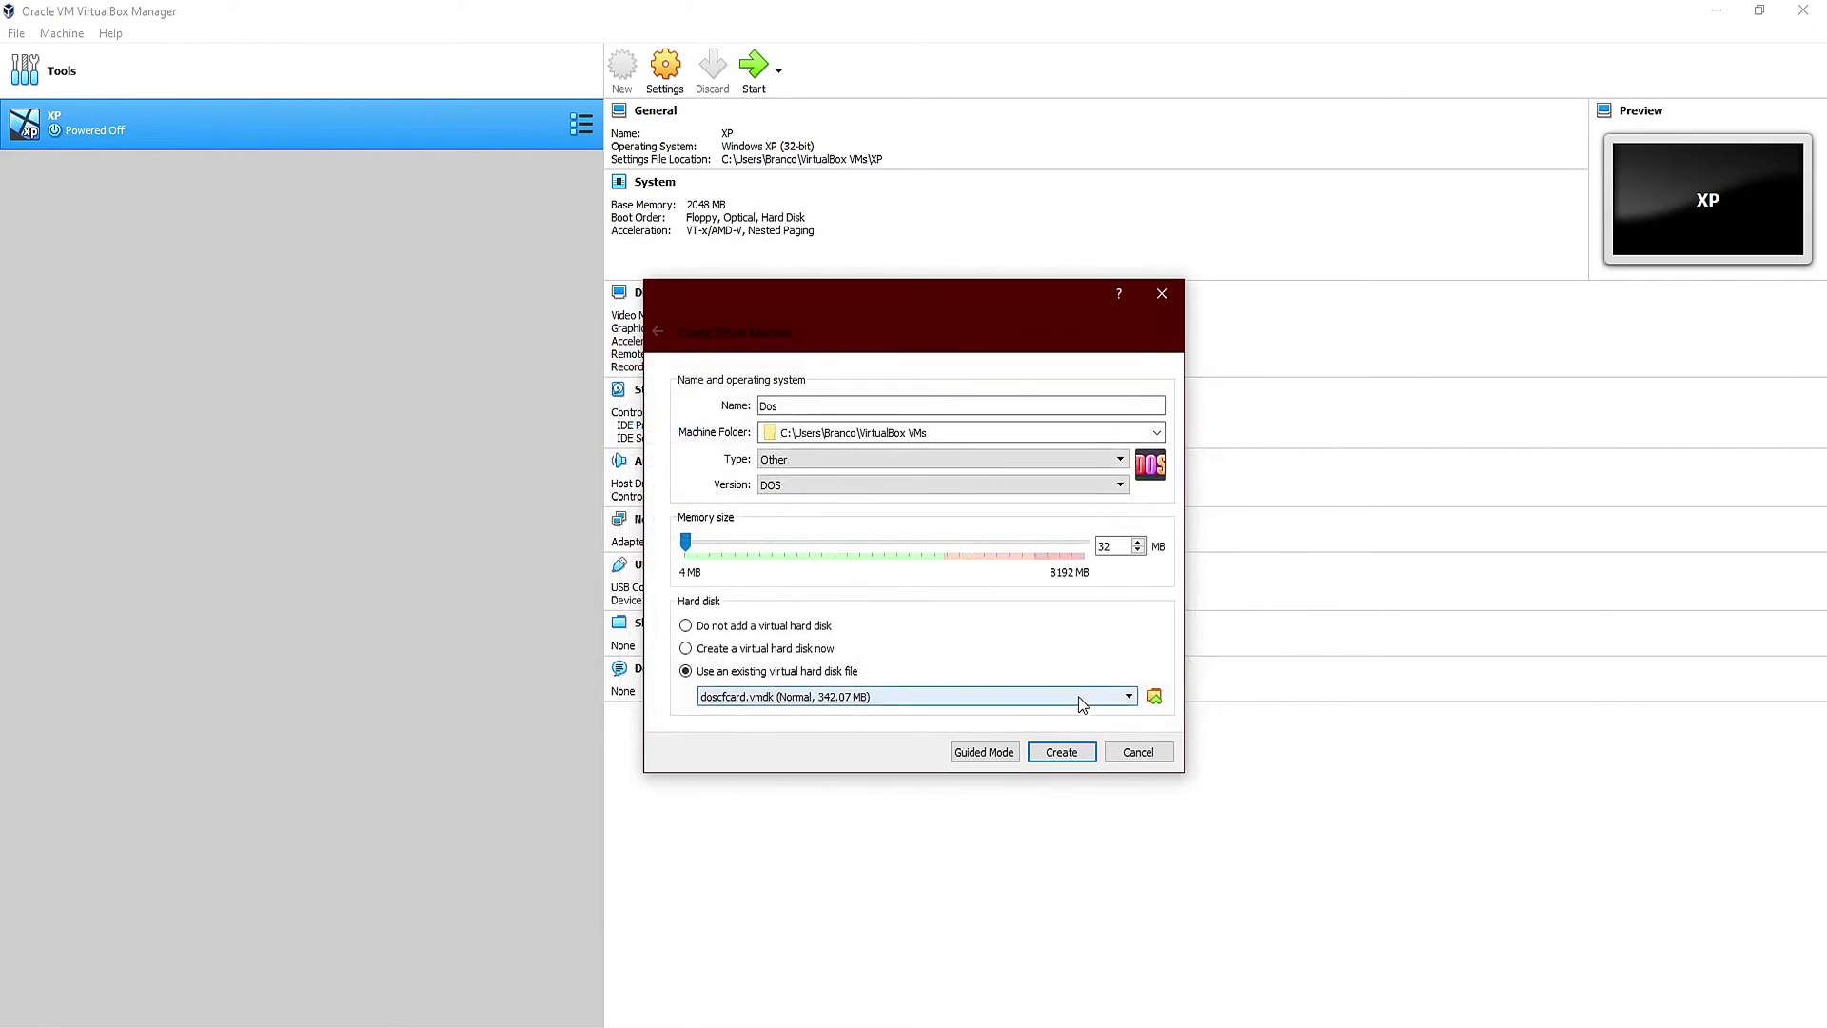
click(1062, 755)
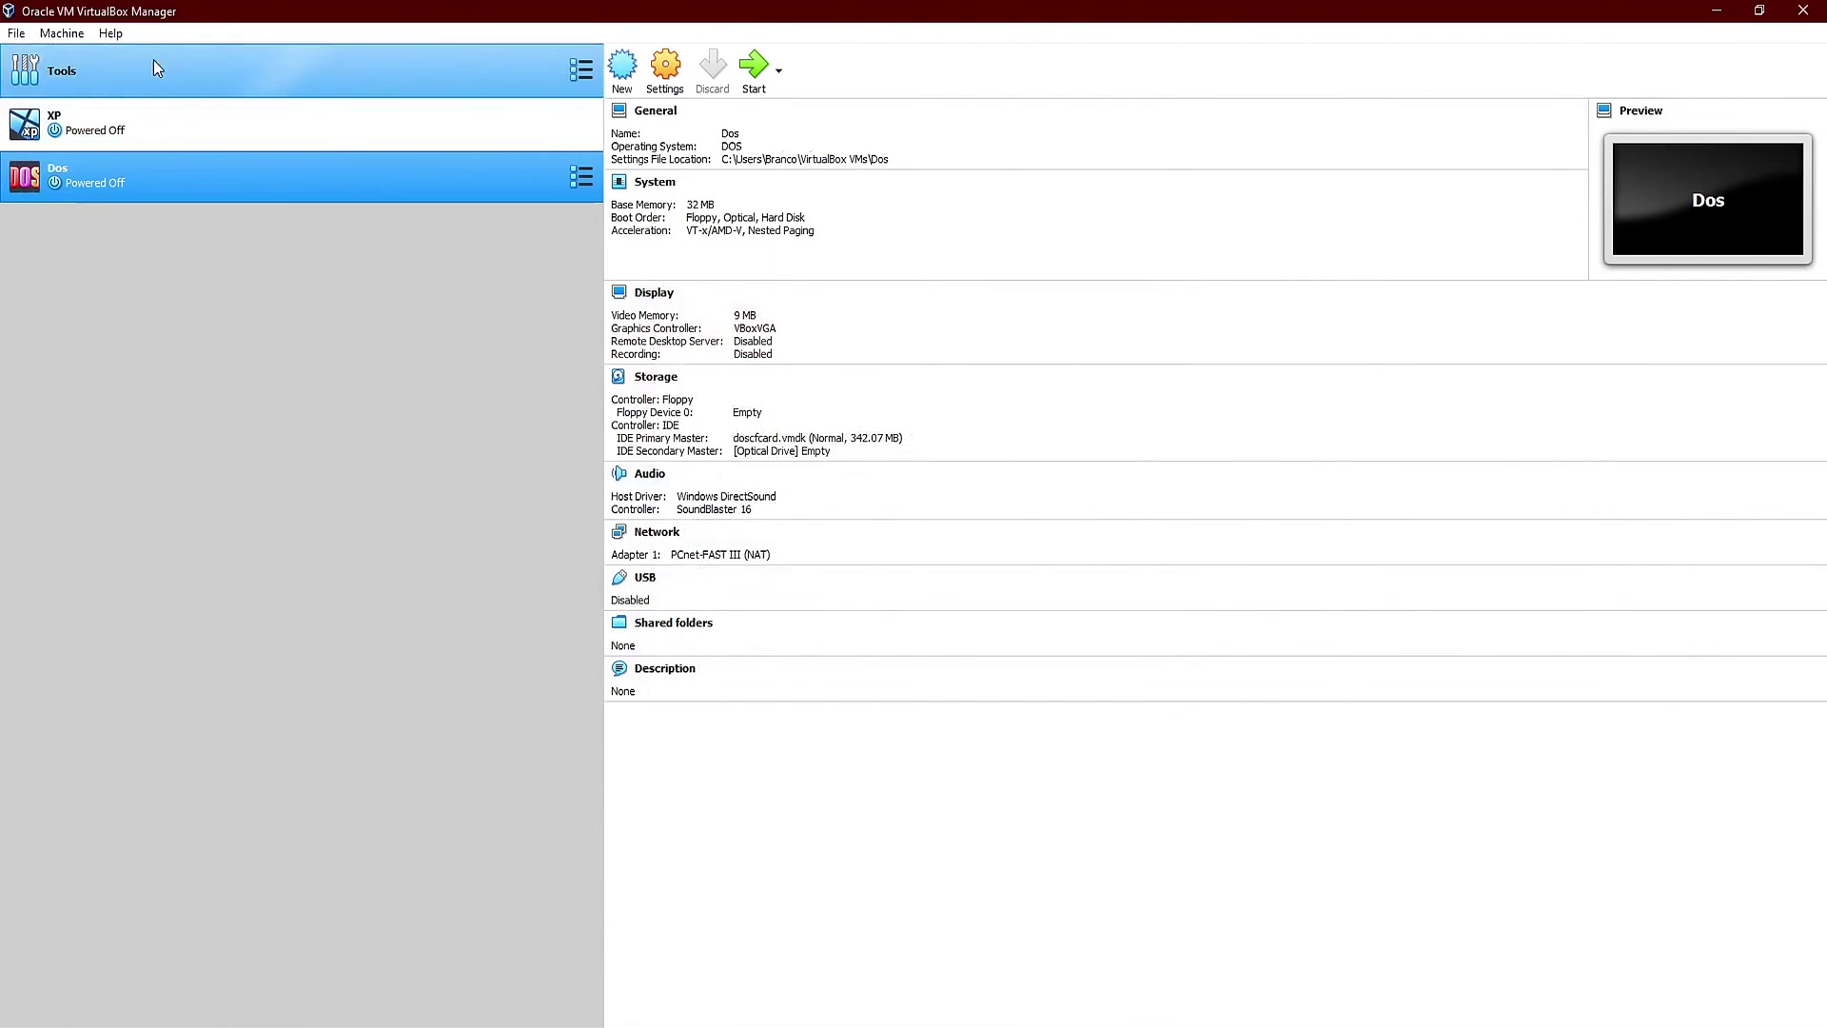
Step: Insert the MS-DOS 6.22 Disk 1 Setup.IMA image into the Dos machine's virtual floppy drive and save the settings
click(61, 33)
click(87, 109)
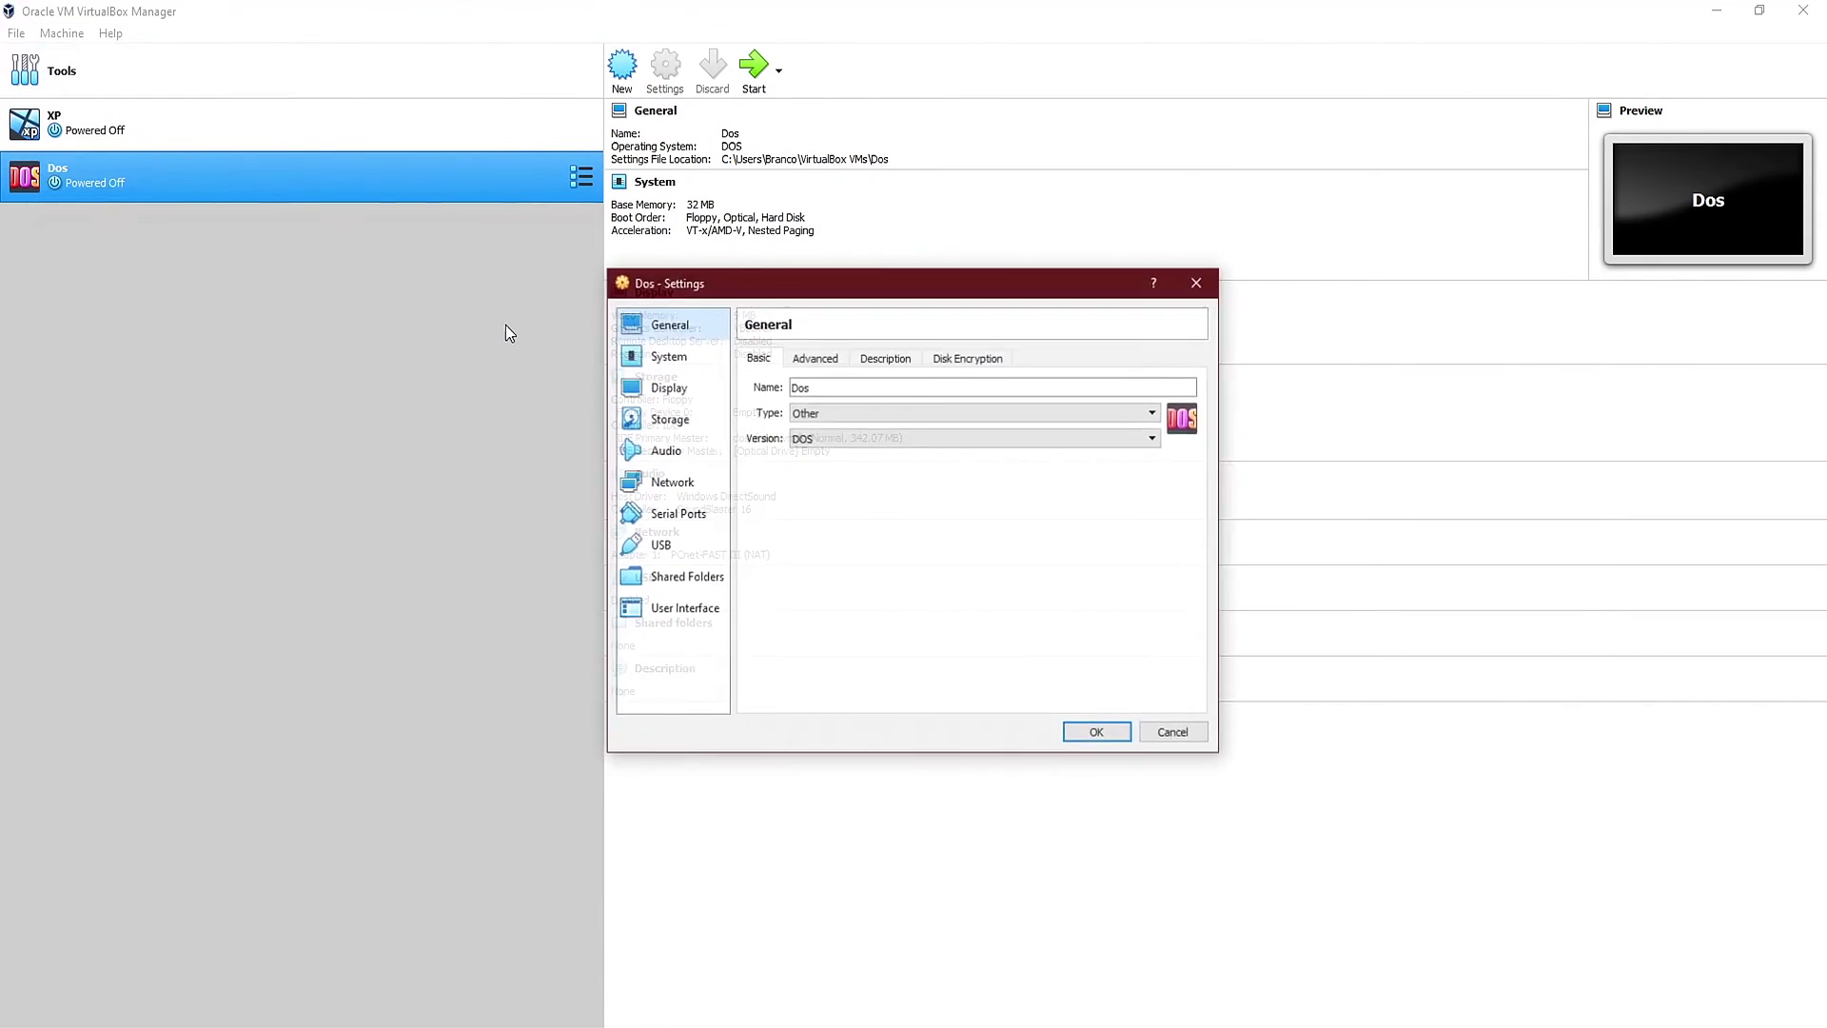
click(666, 420)
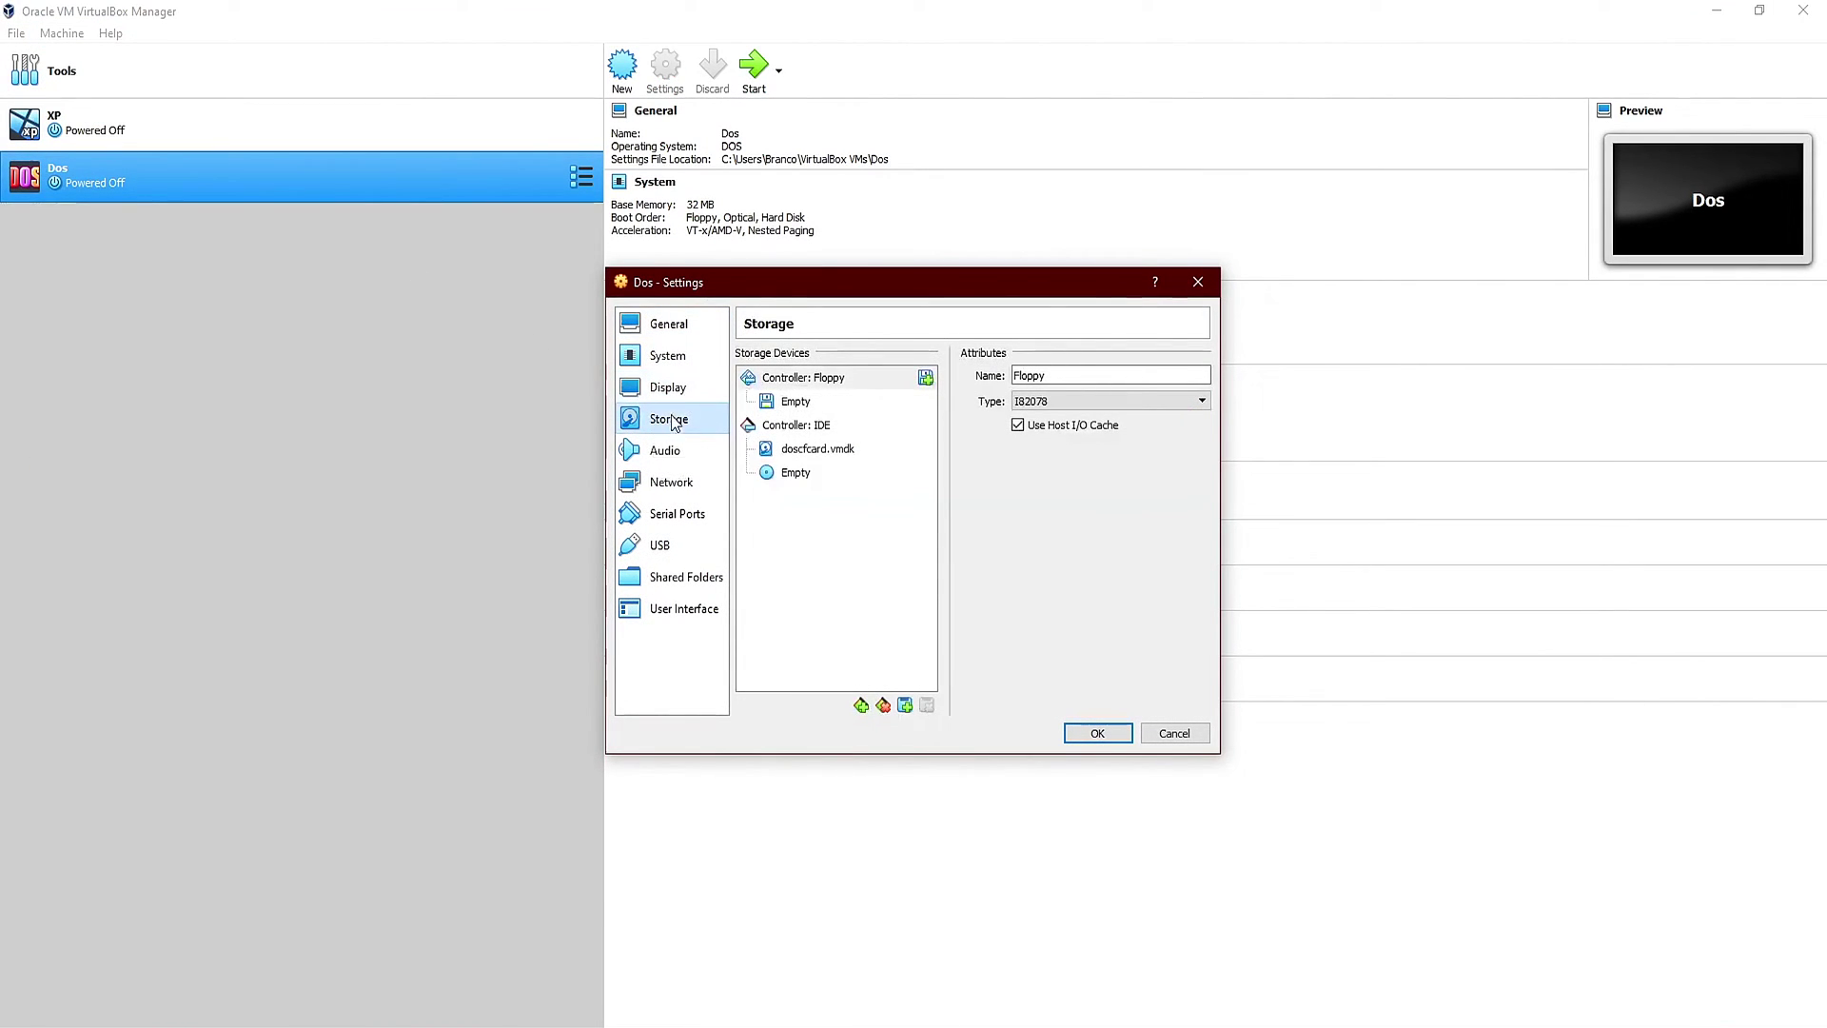
click(796, 401)
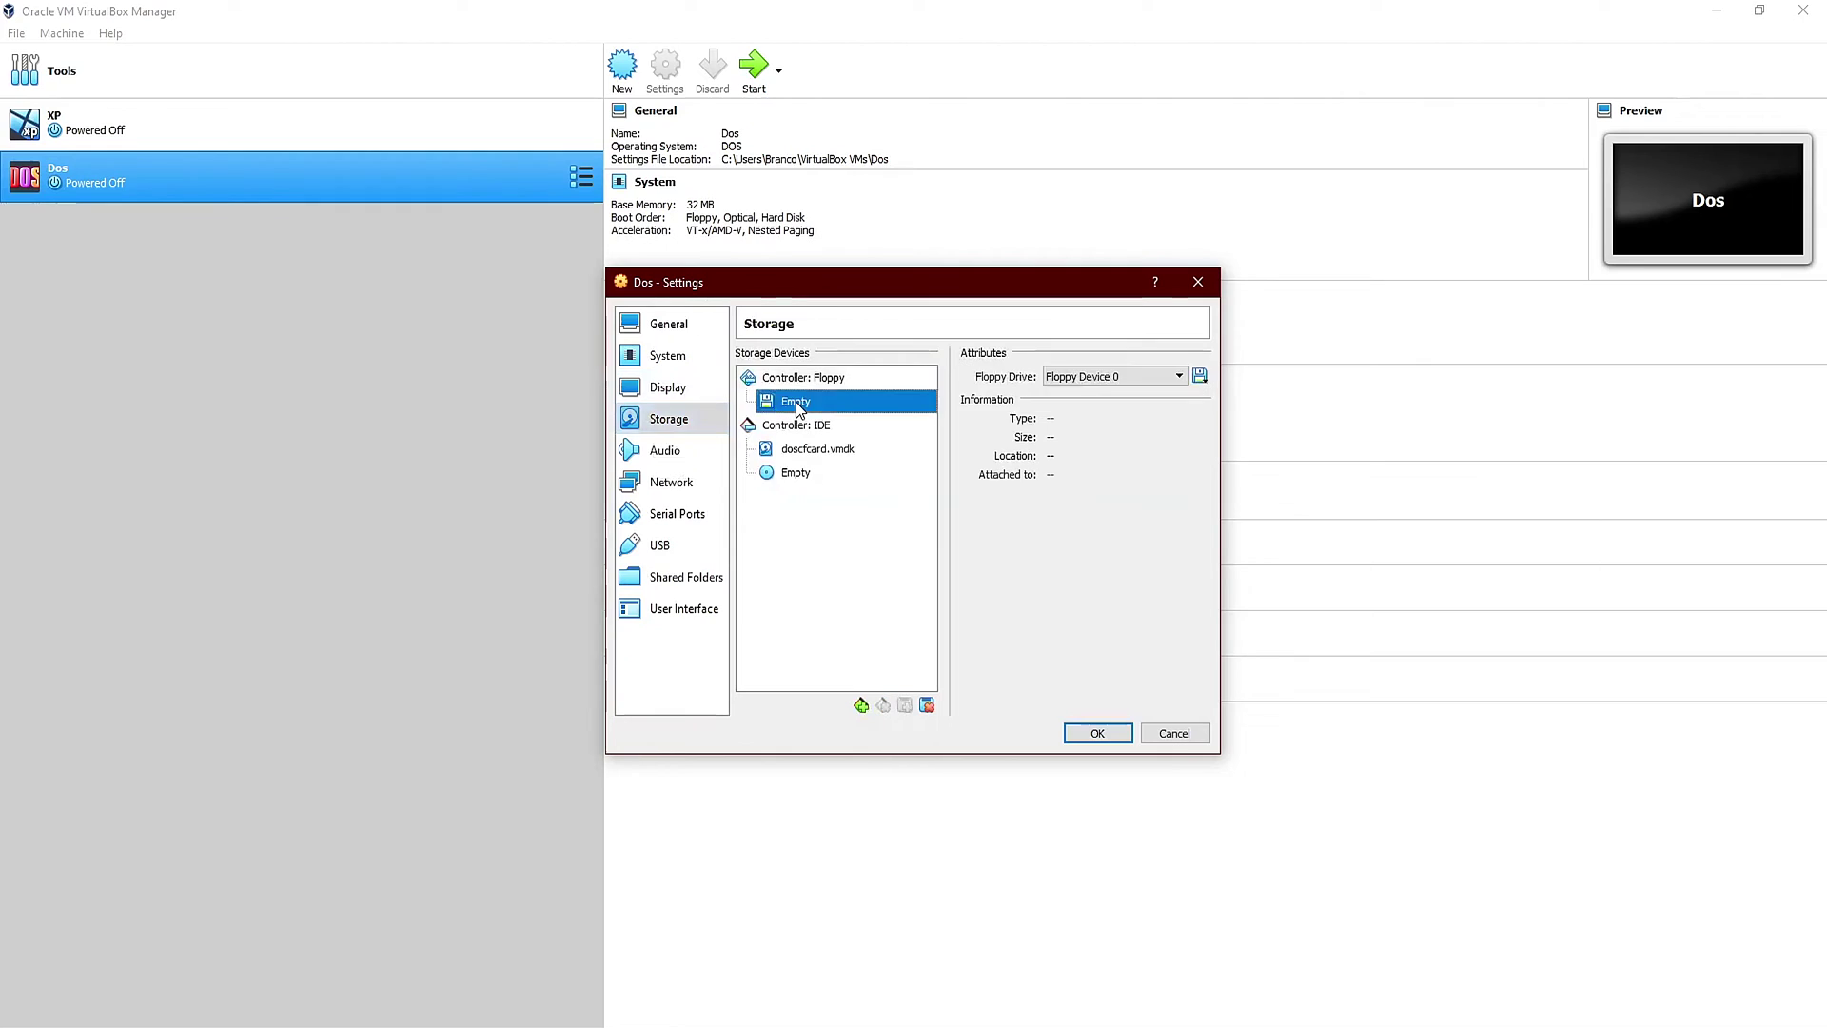
click(1200, 376)
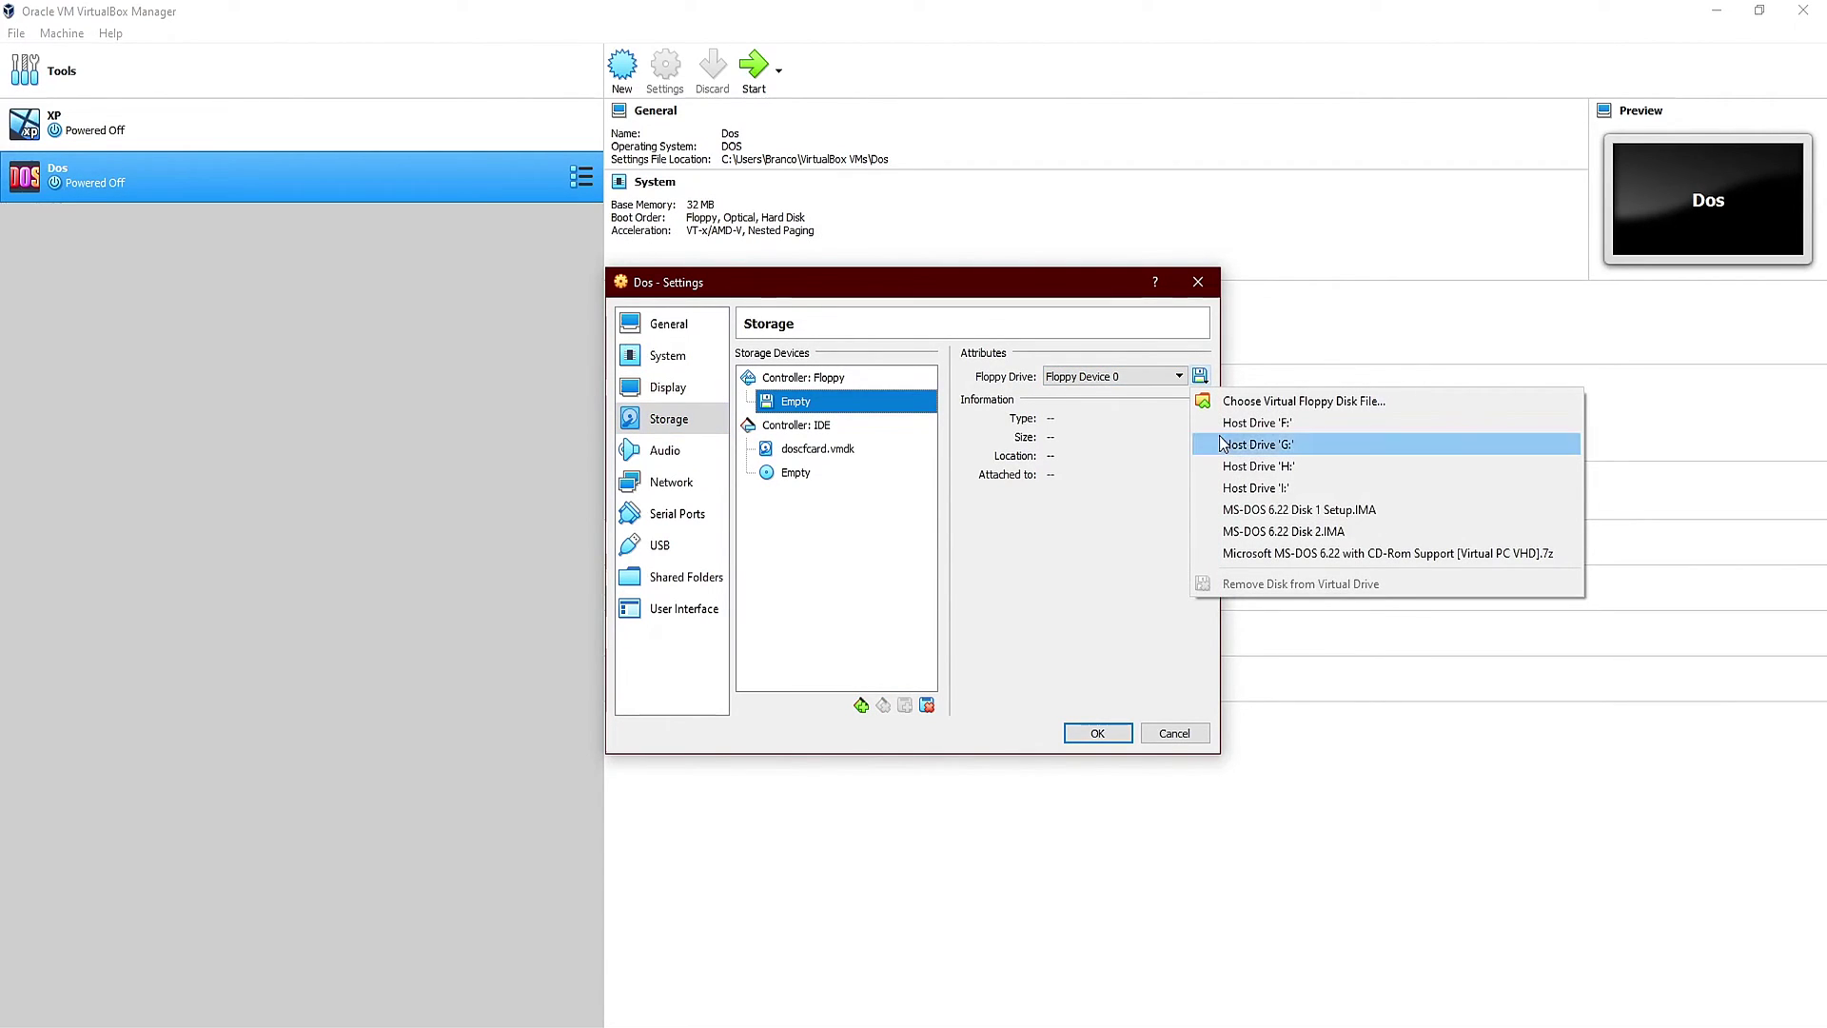
click(1285, 512)
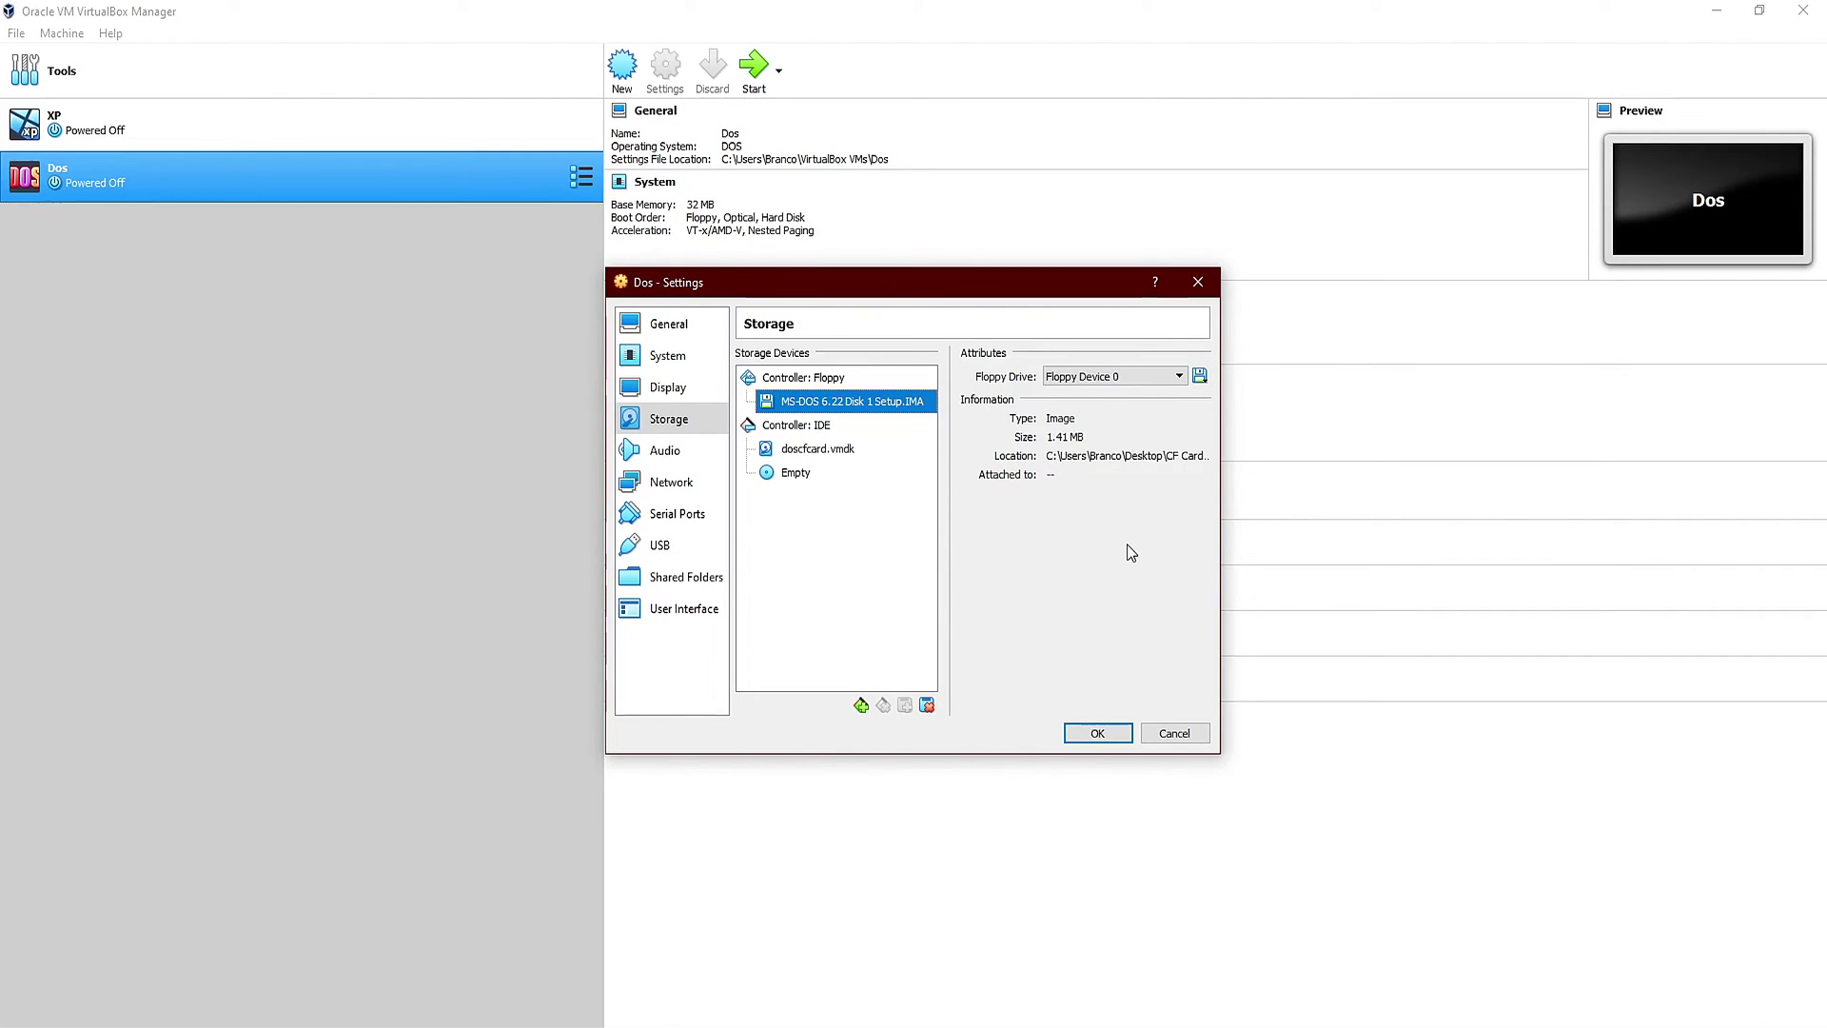
click(1097, 733)
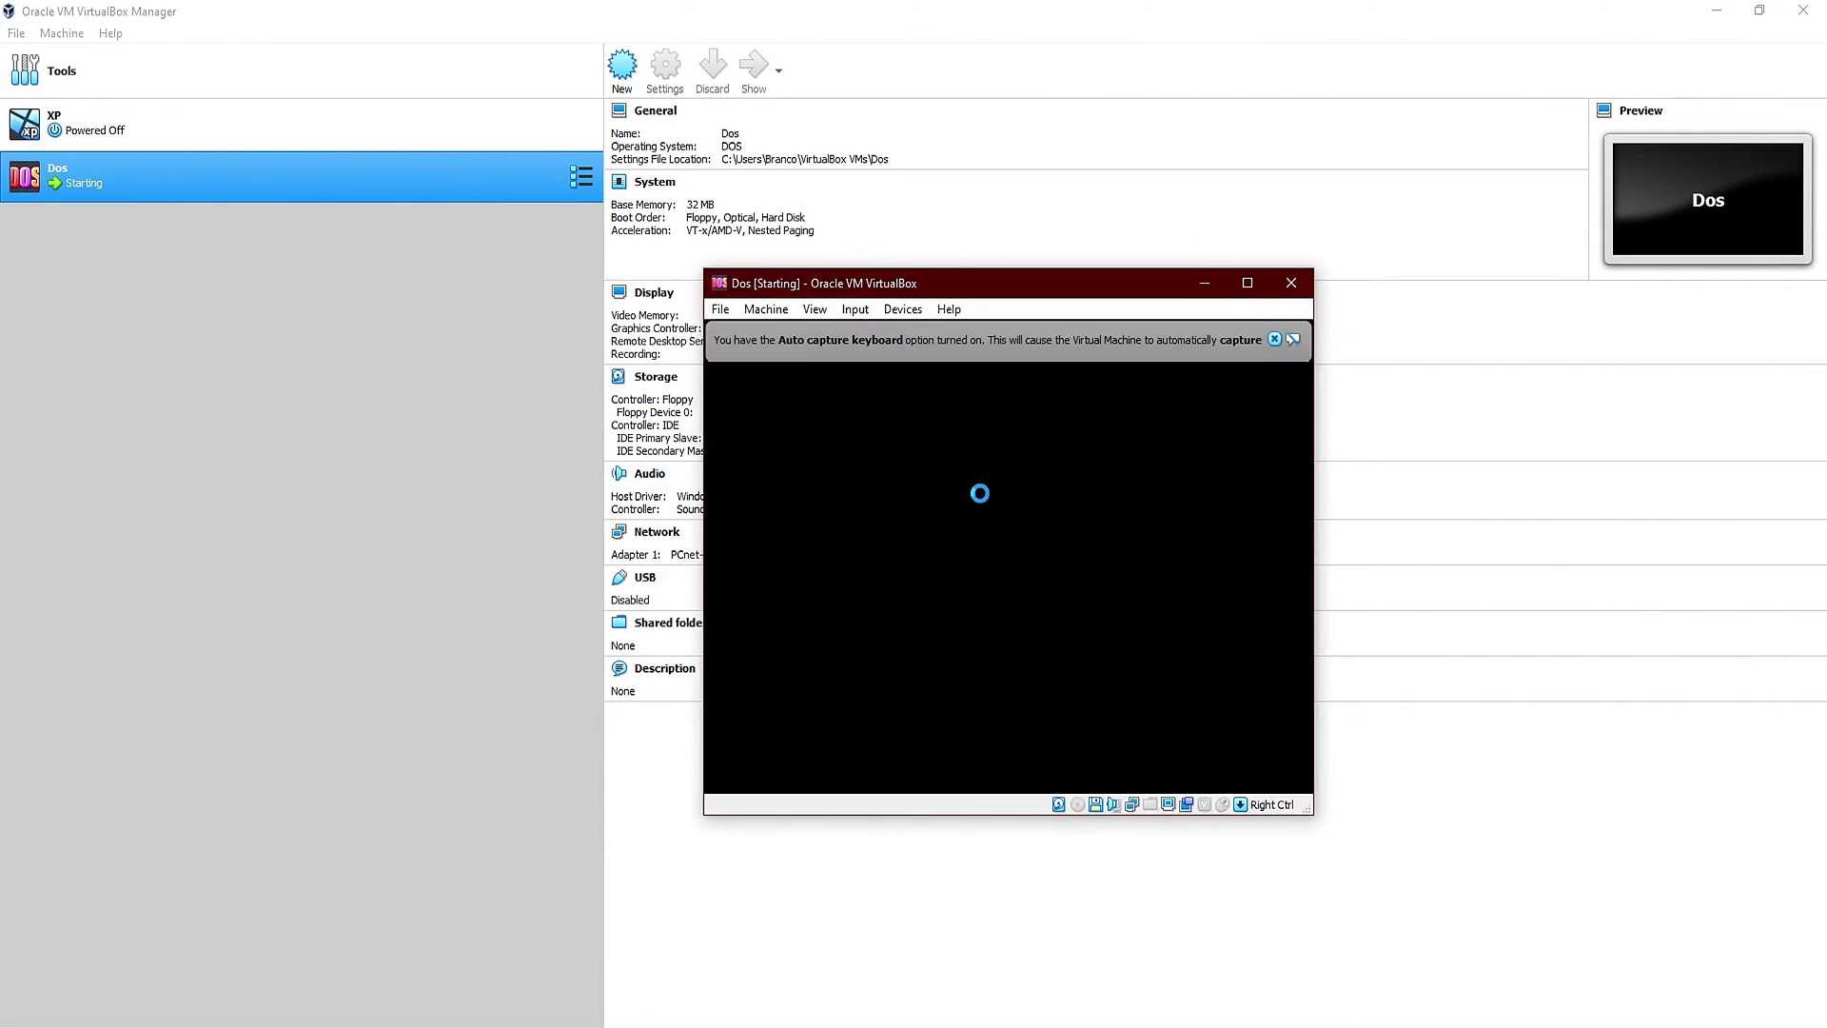
Step: Run MS-DOS 6.22 Setup in the Dos machine with default options, formatting drive C and placing the files in C:\DOS
click(1275, 340)
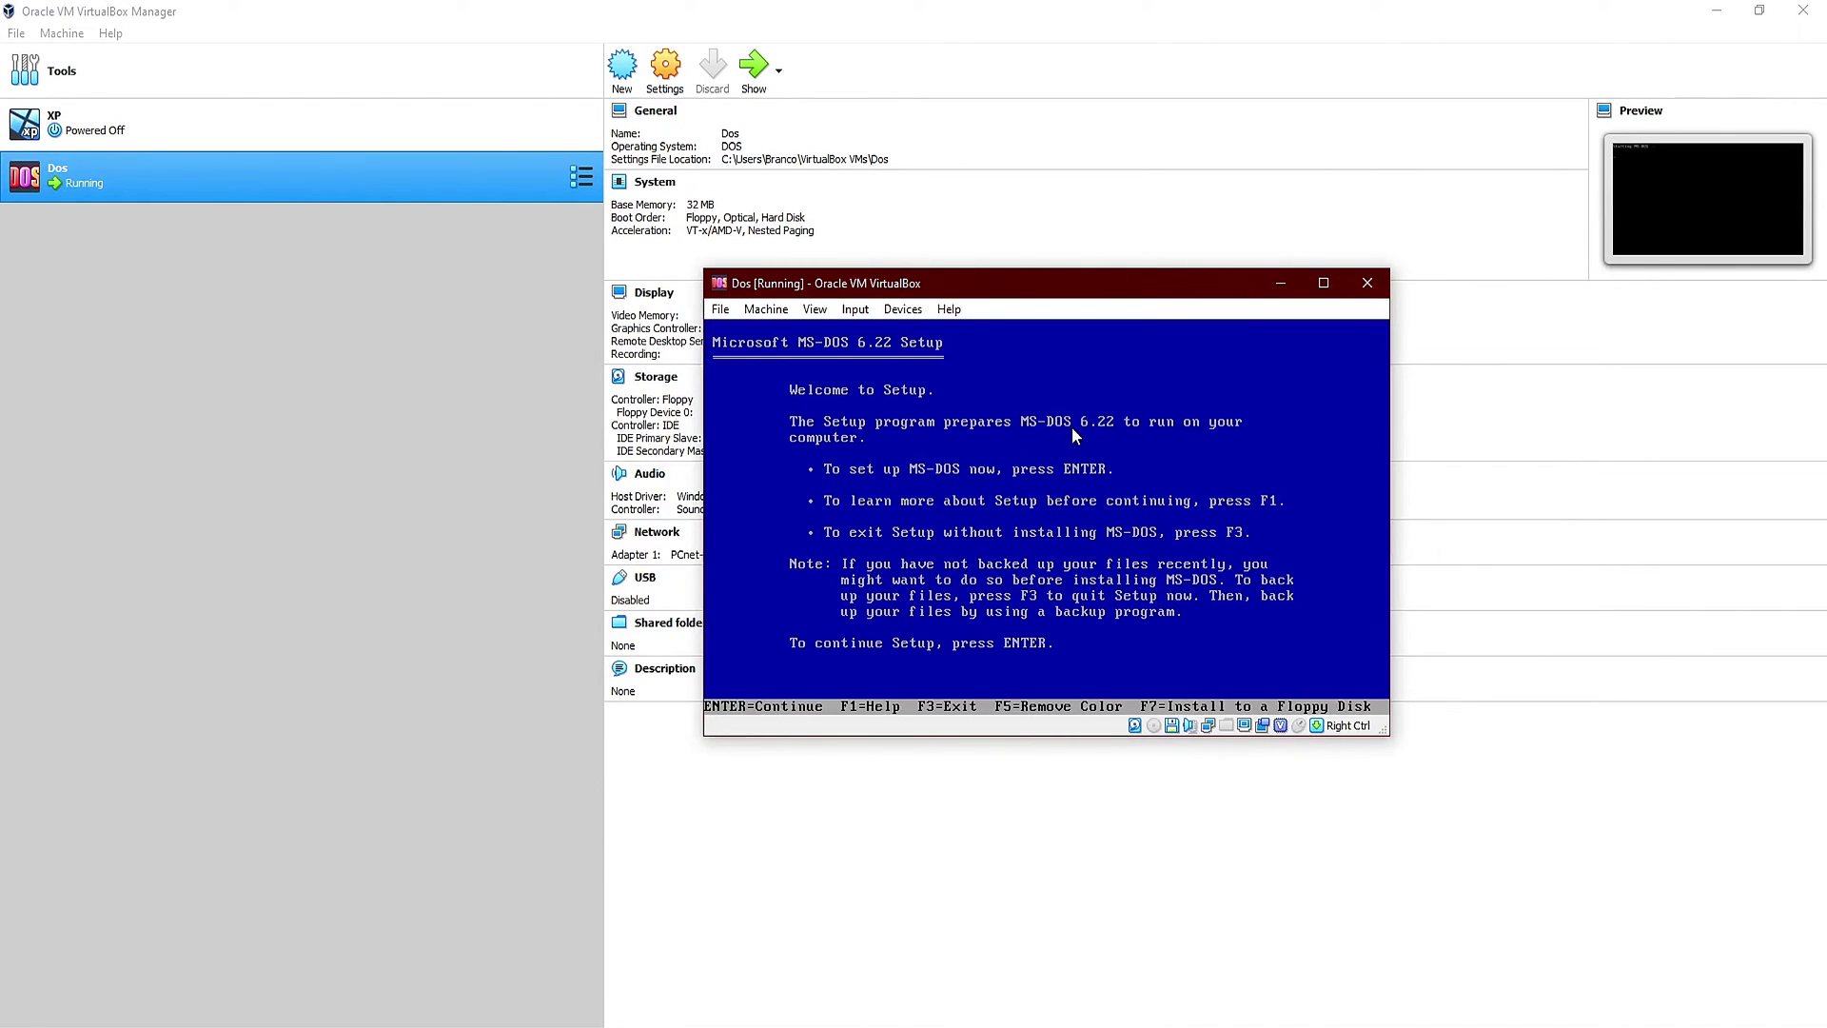
key(Return)
key(Return)
key(Return)
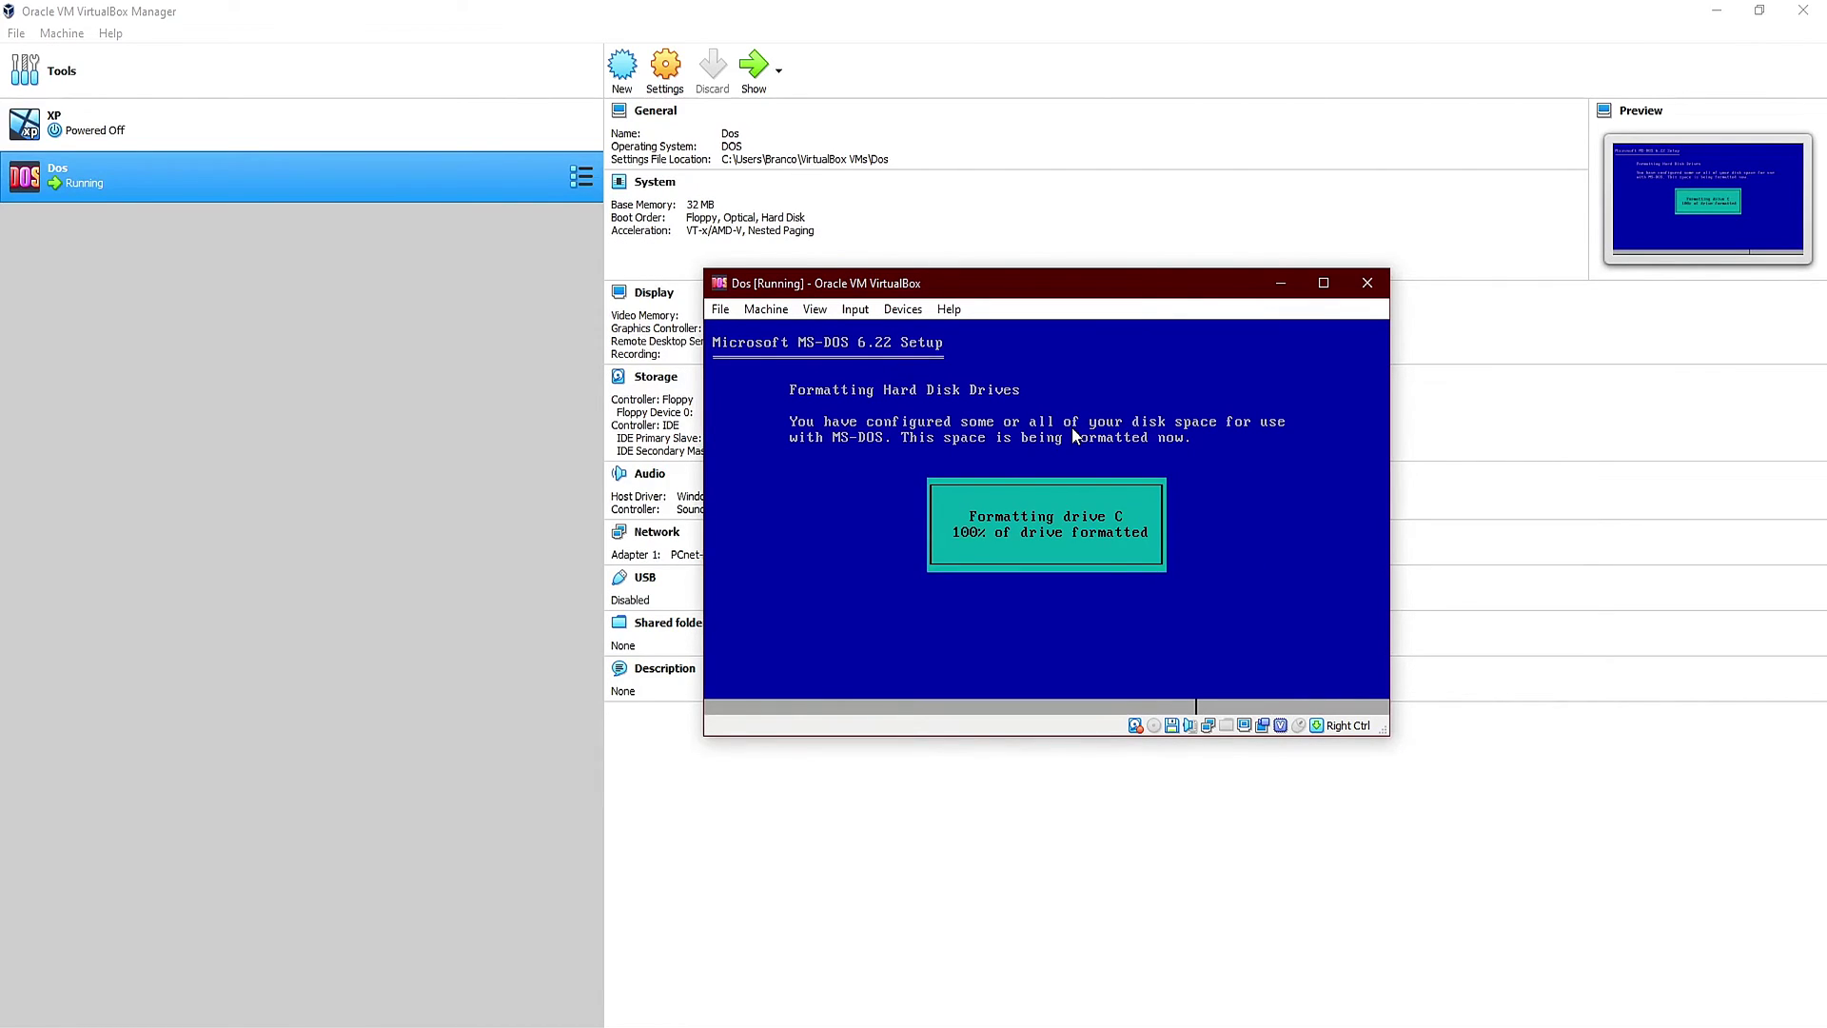
key(Return)
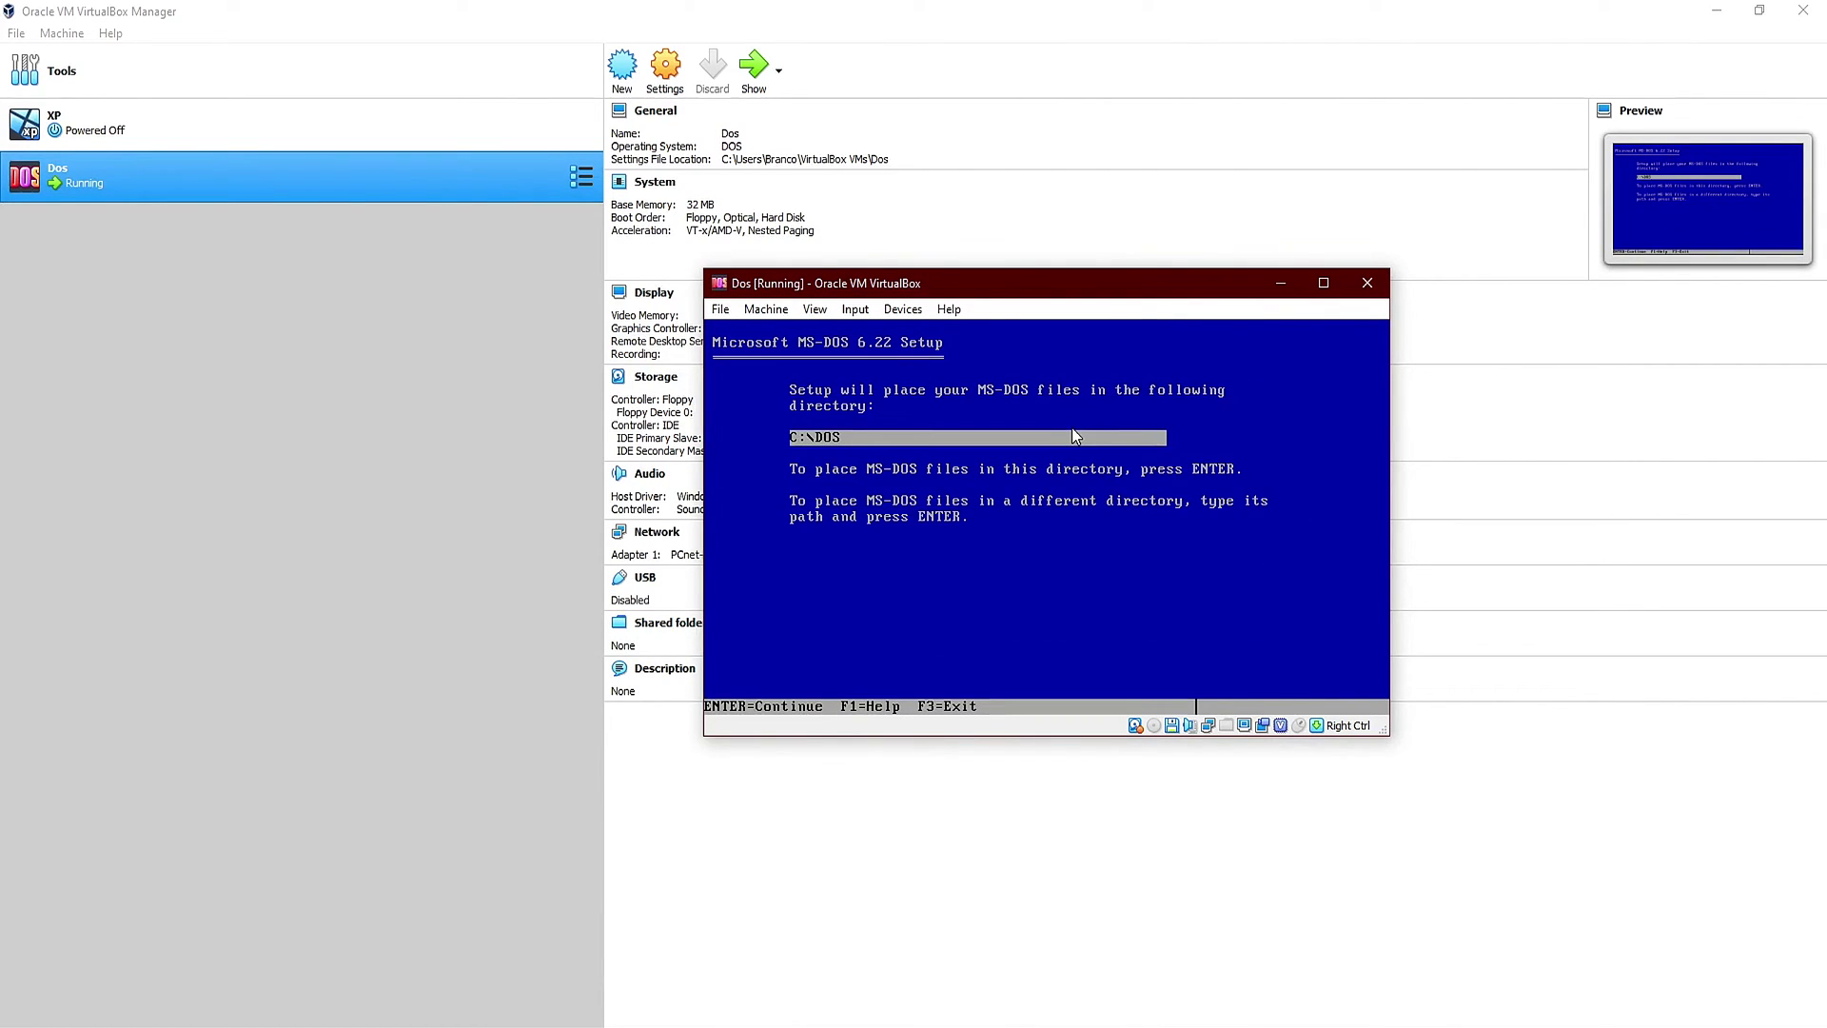
key(Return)
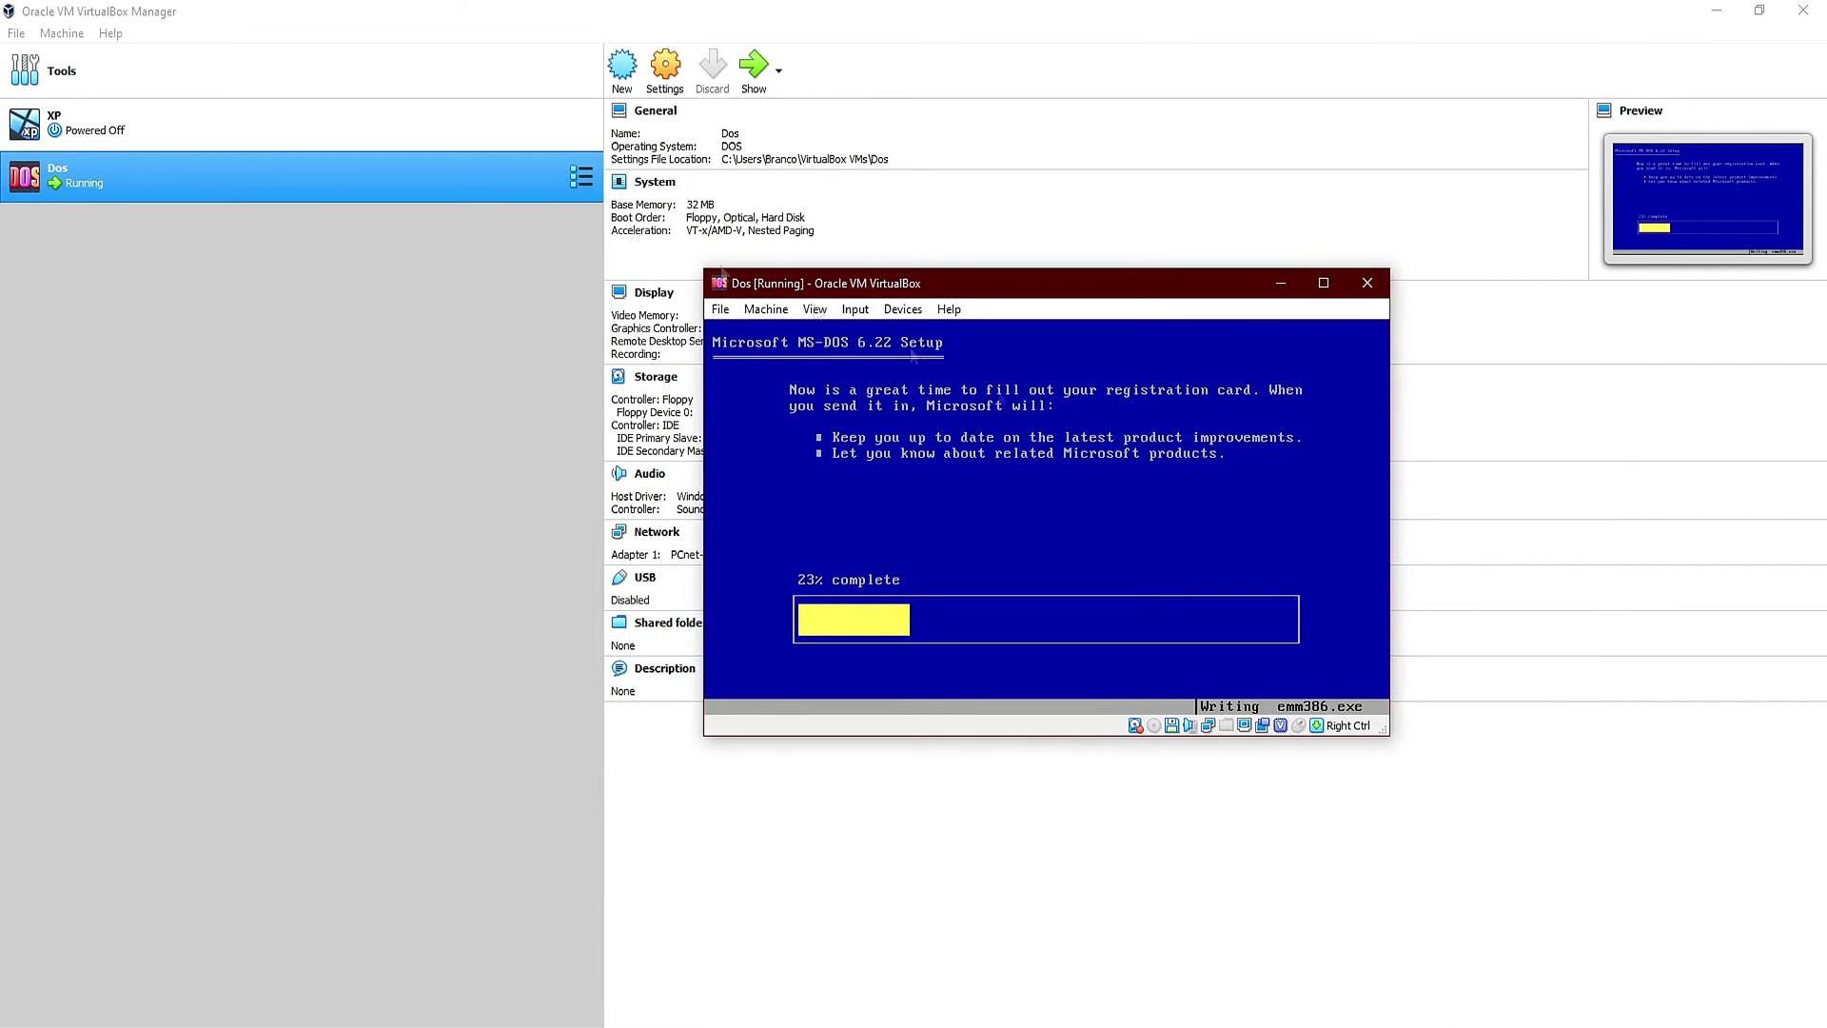
Step: Swap the Dos machine's virtual floppy to the MS-DOS 6.22 Disk 2.IMA image and return to the running Setup
click(62, 34)
click(72, 110)
click(693, 425)
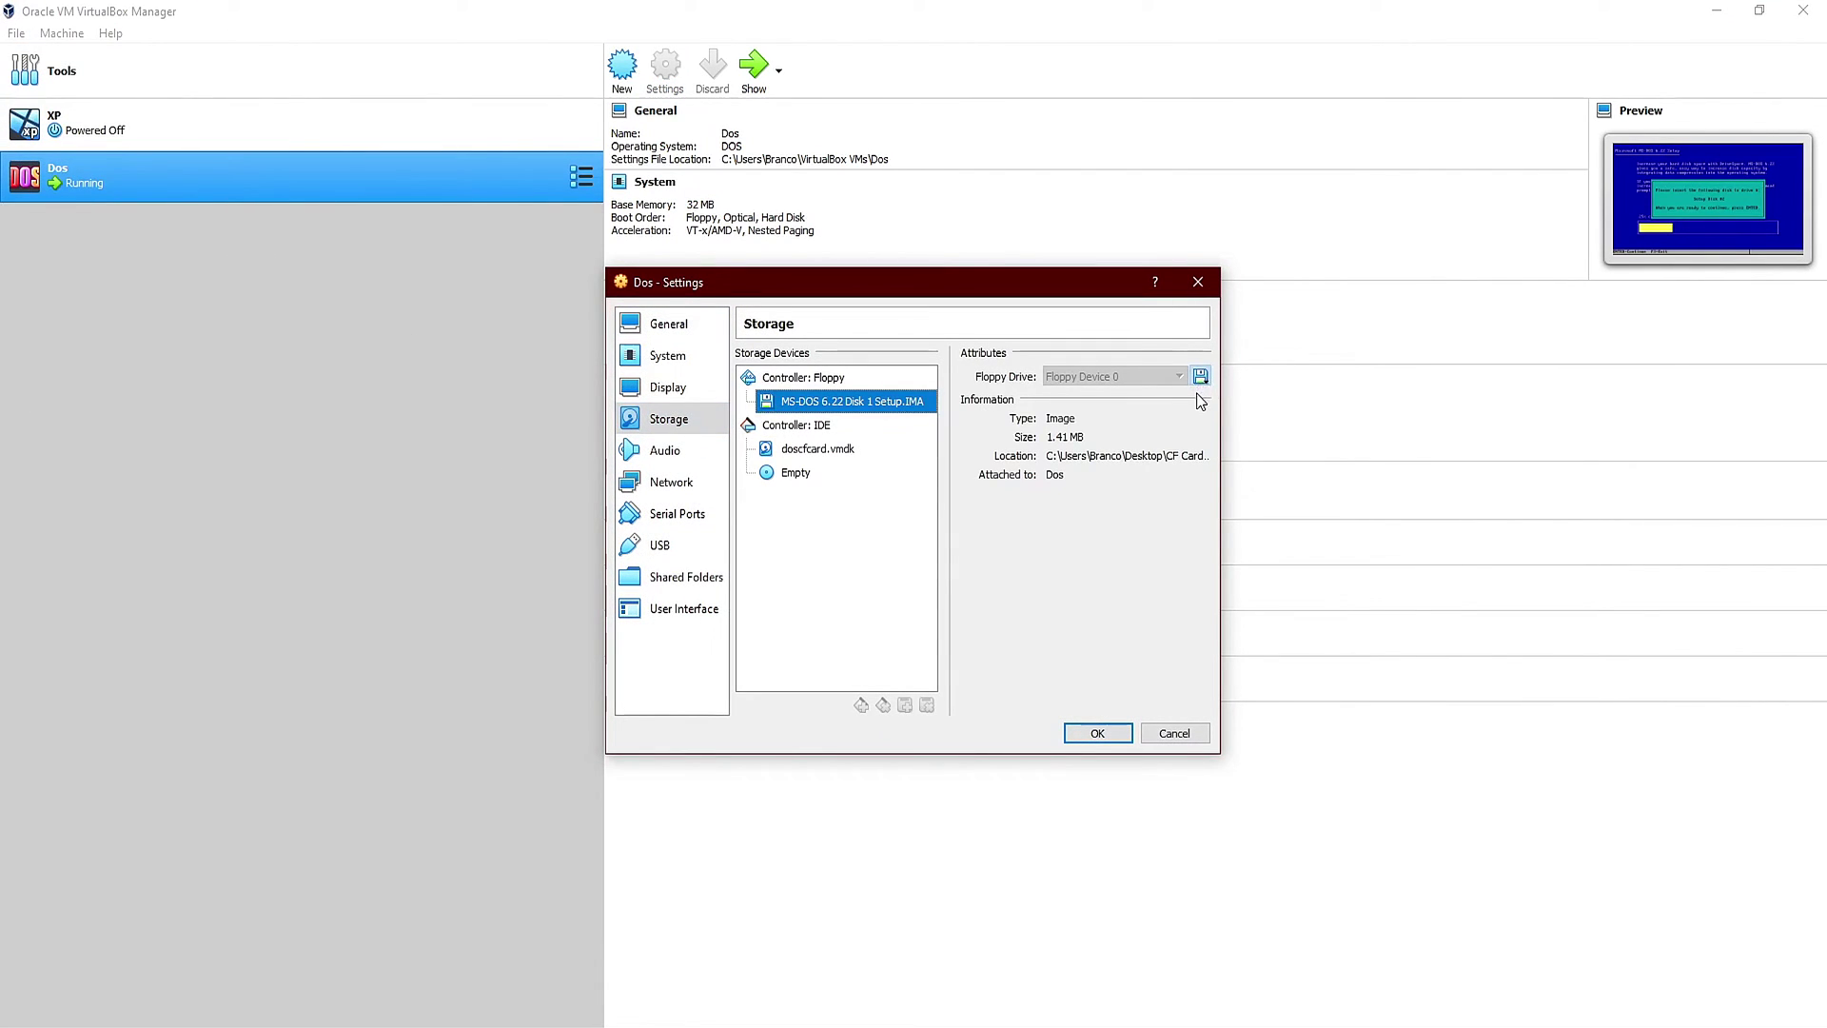
click(1201, 376)
click(1195, 602)
key(Return)
key(alt+Tab)
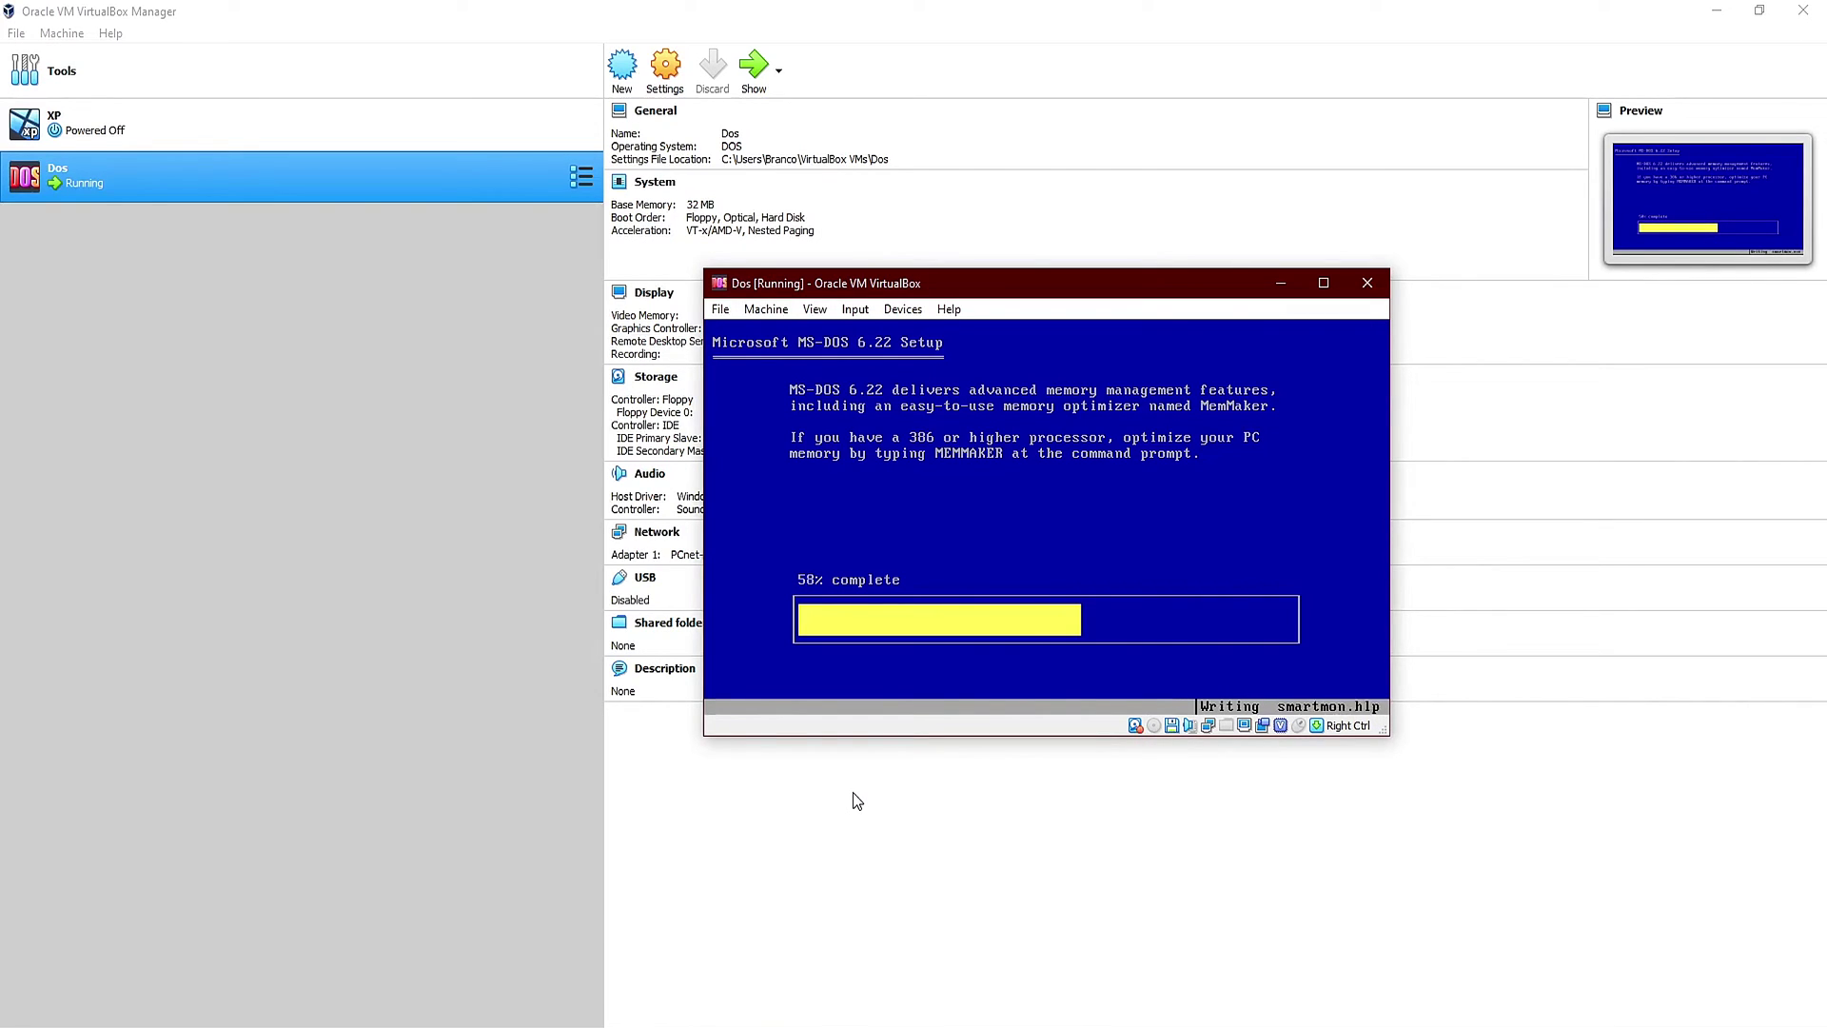
Step: Swap the Dos machine's virtual floppy to MS-DOS 6.22 Disk 3.IMA, complete Setup and restart the machine
click(62, 34)
click(86, 105)
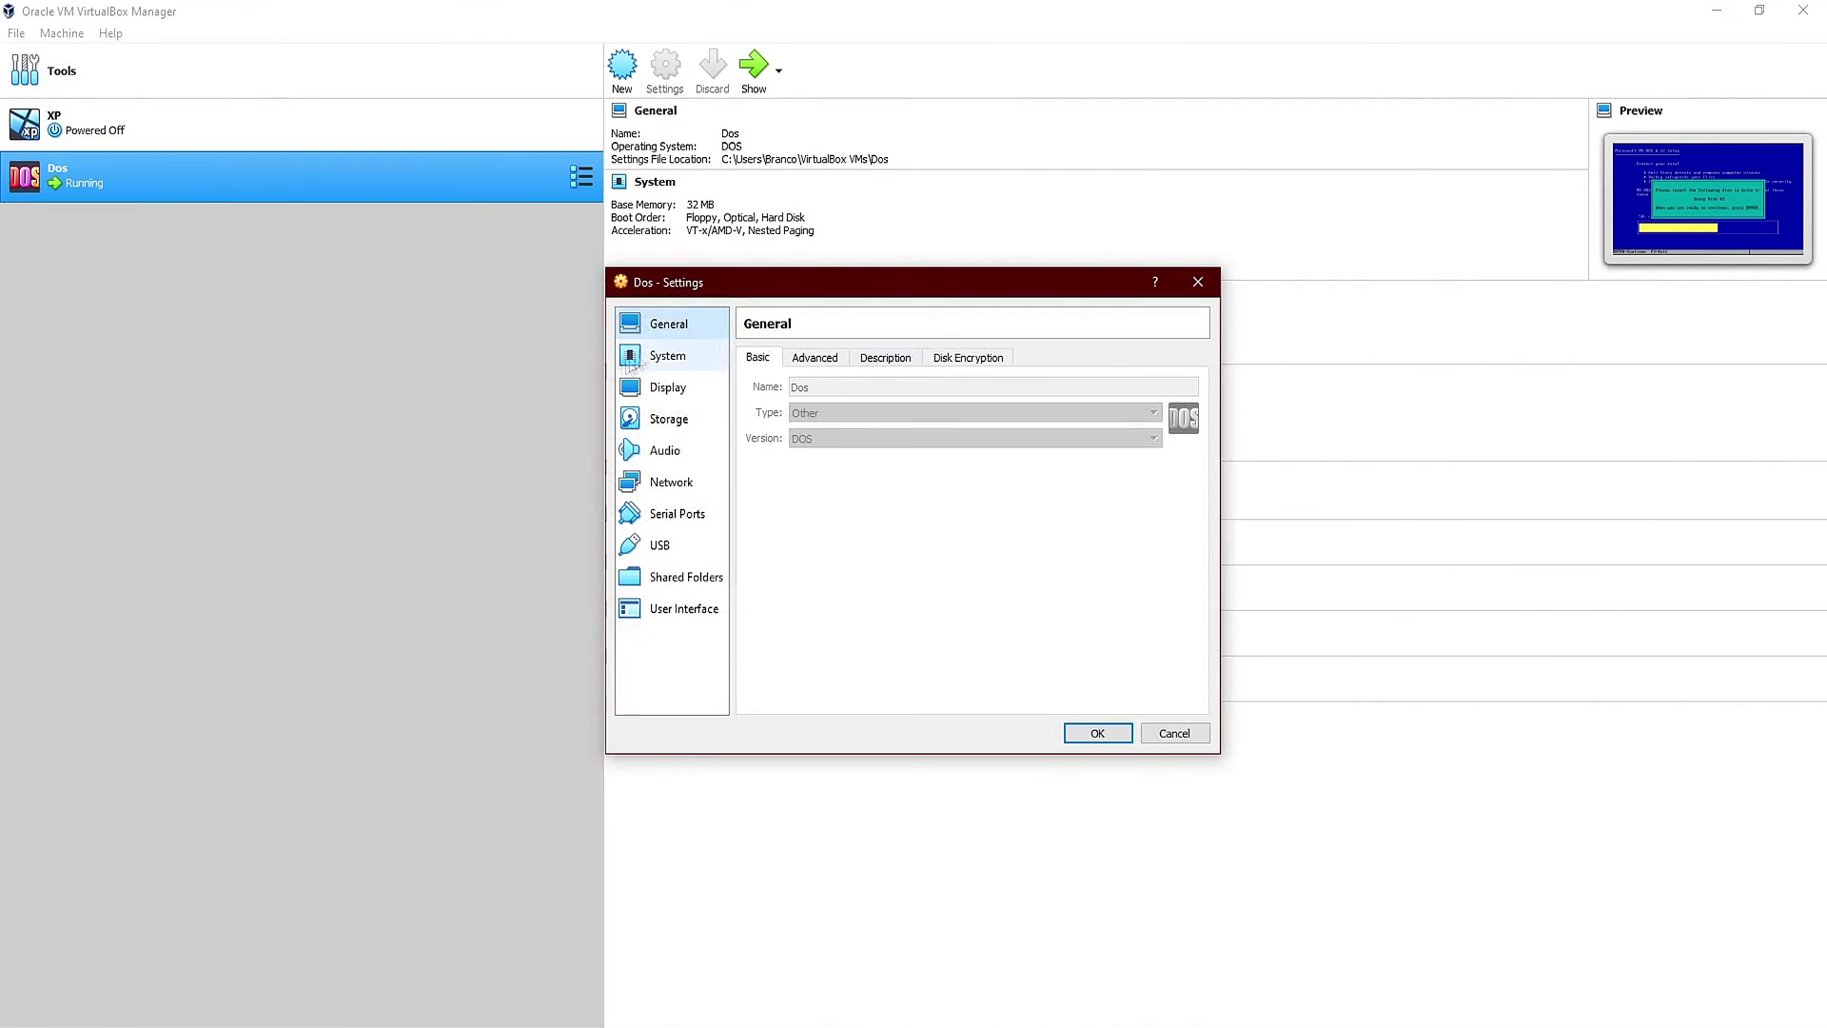
click(669, 419)
click(880, 401)
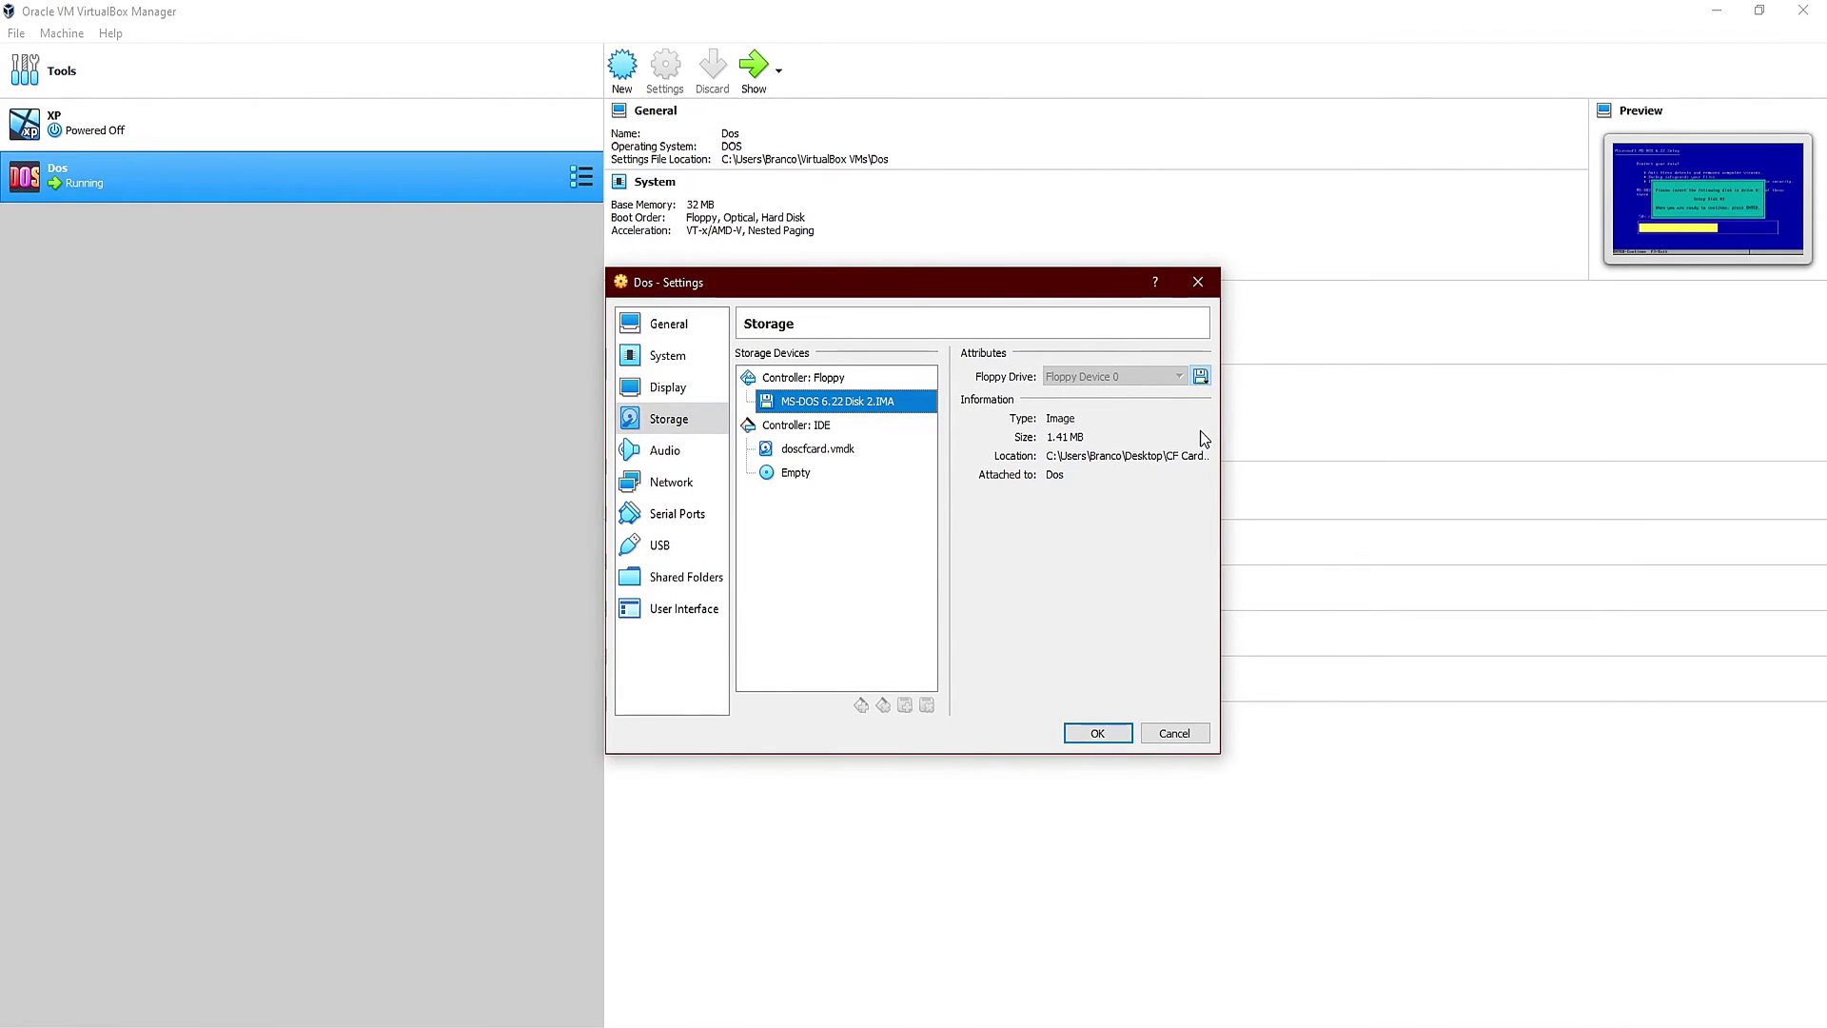
click(1201, 376)
click(1266, 554)
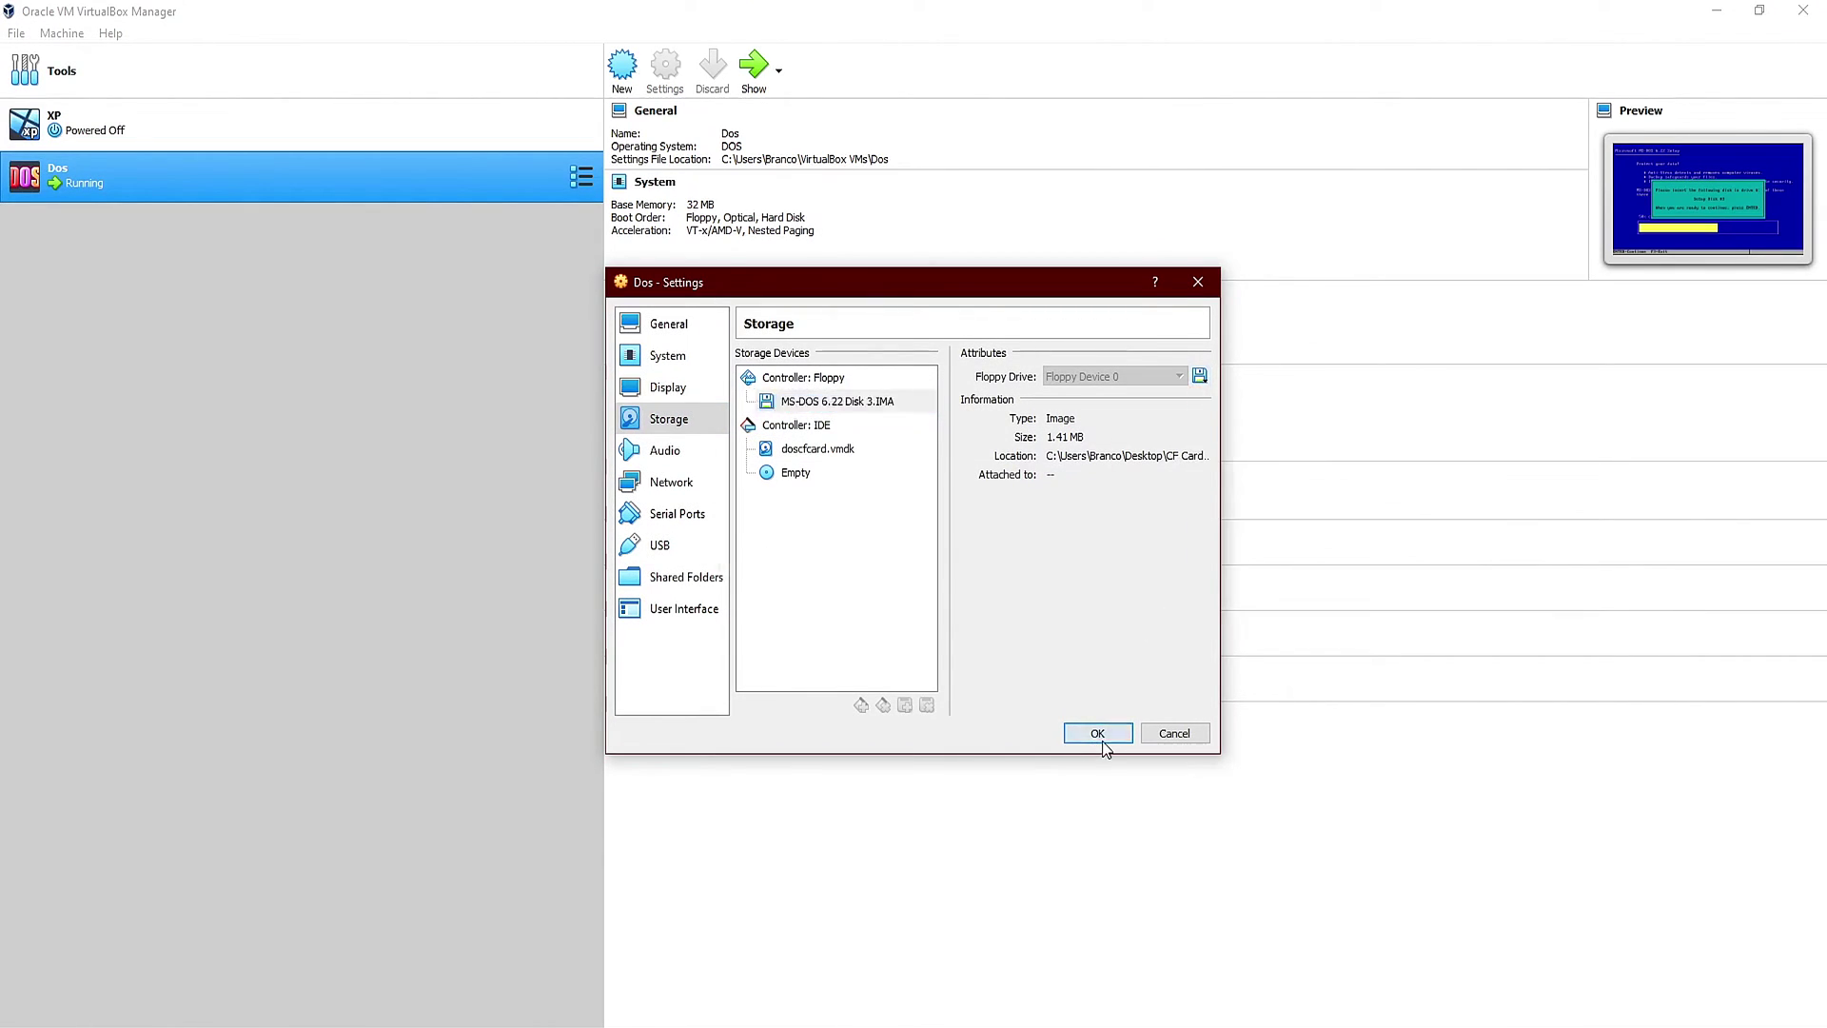
click(1098, 733)
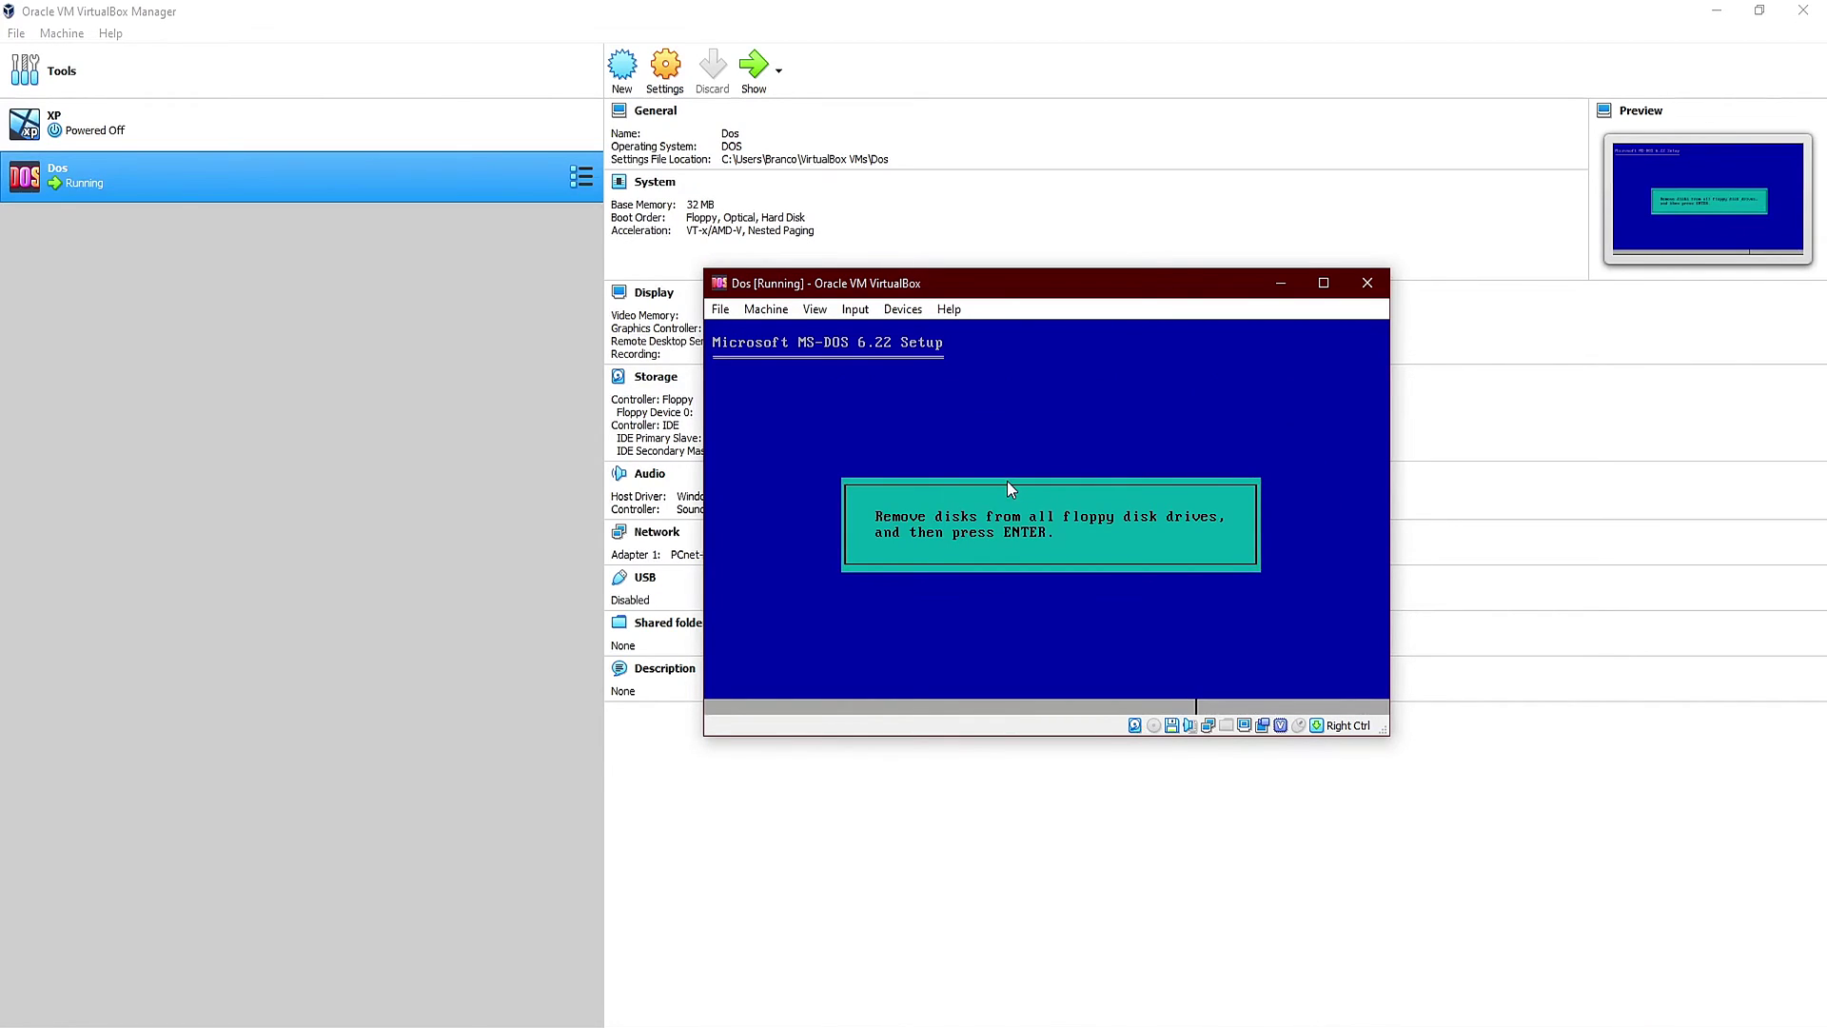
key(Return)
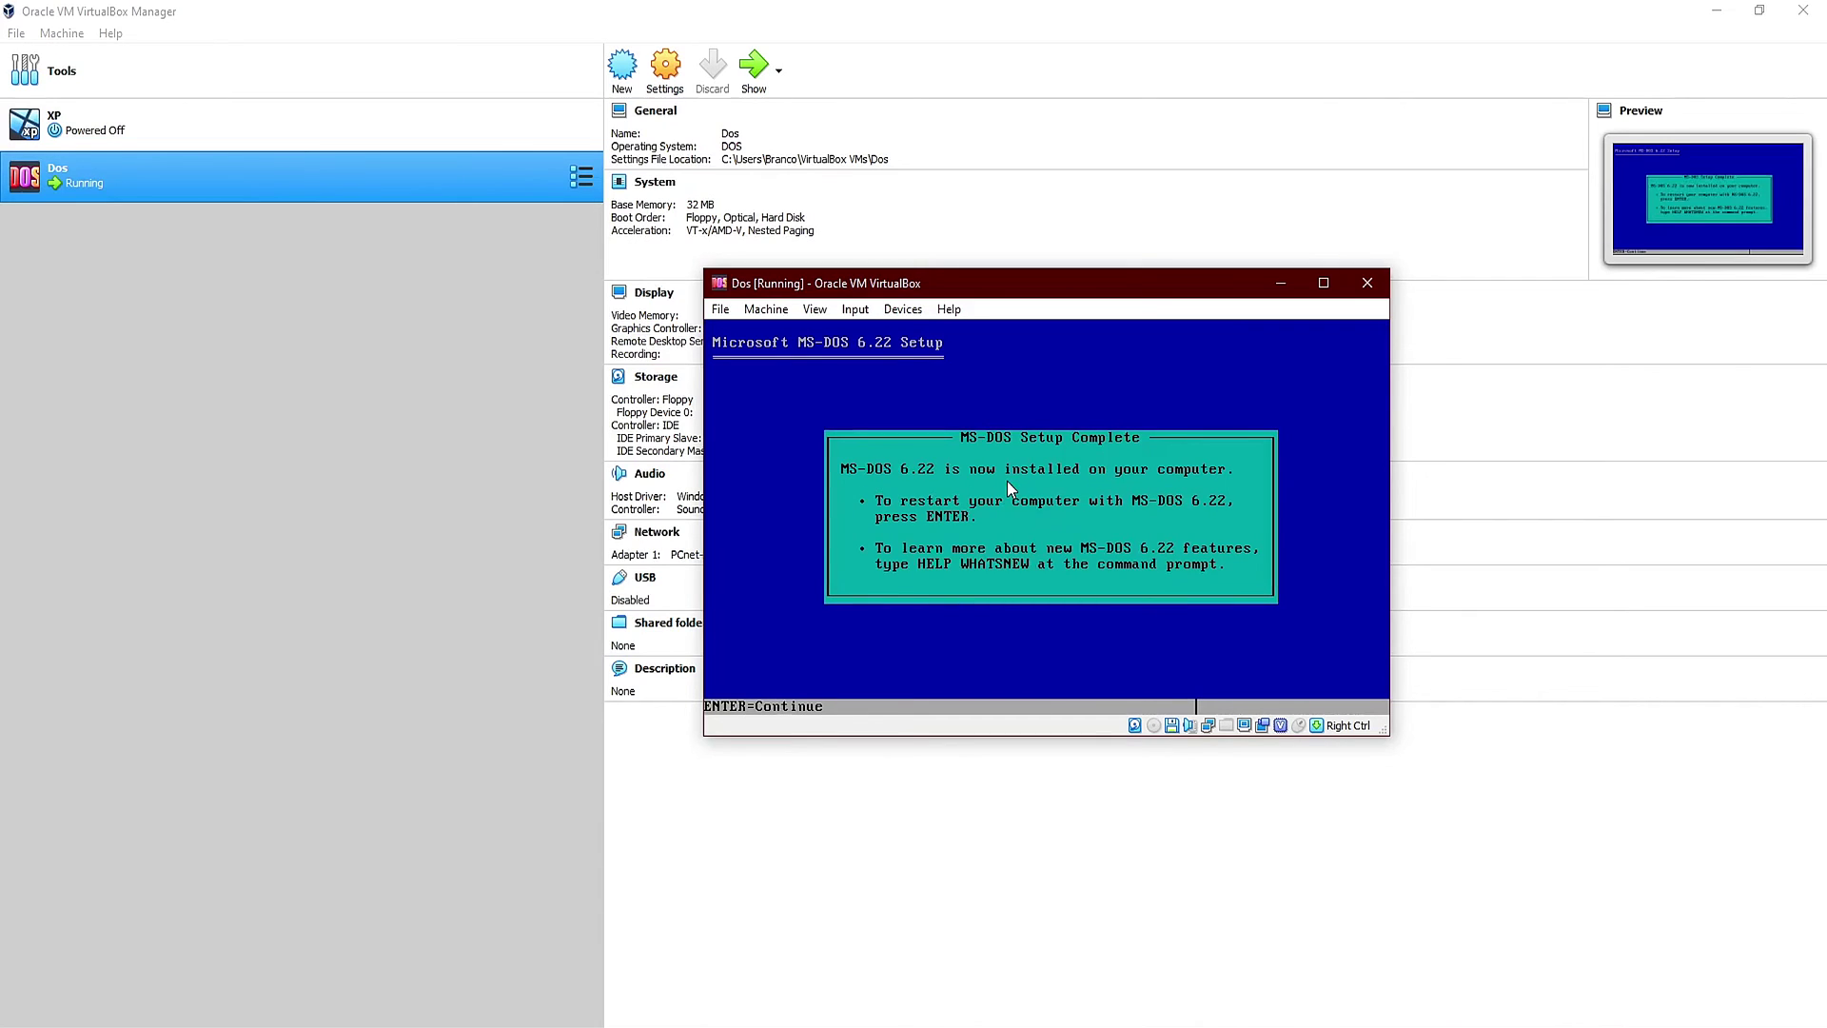
key(Return)
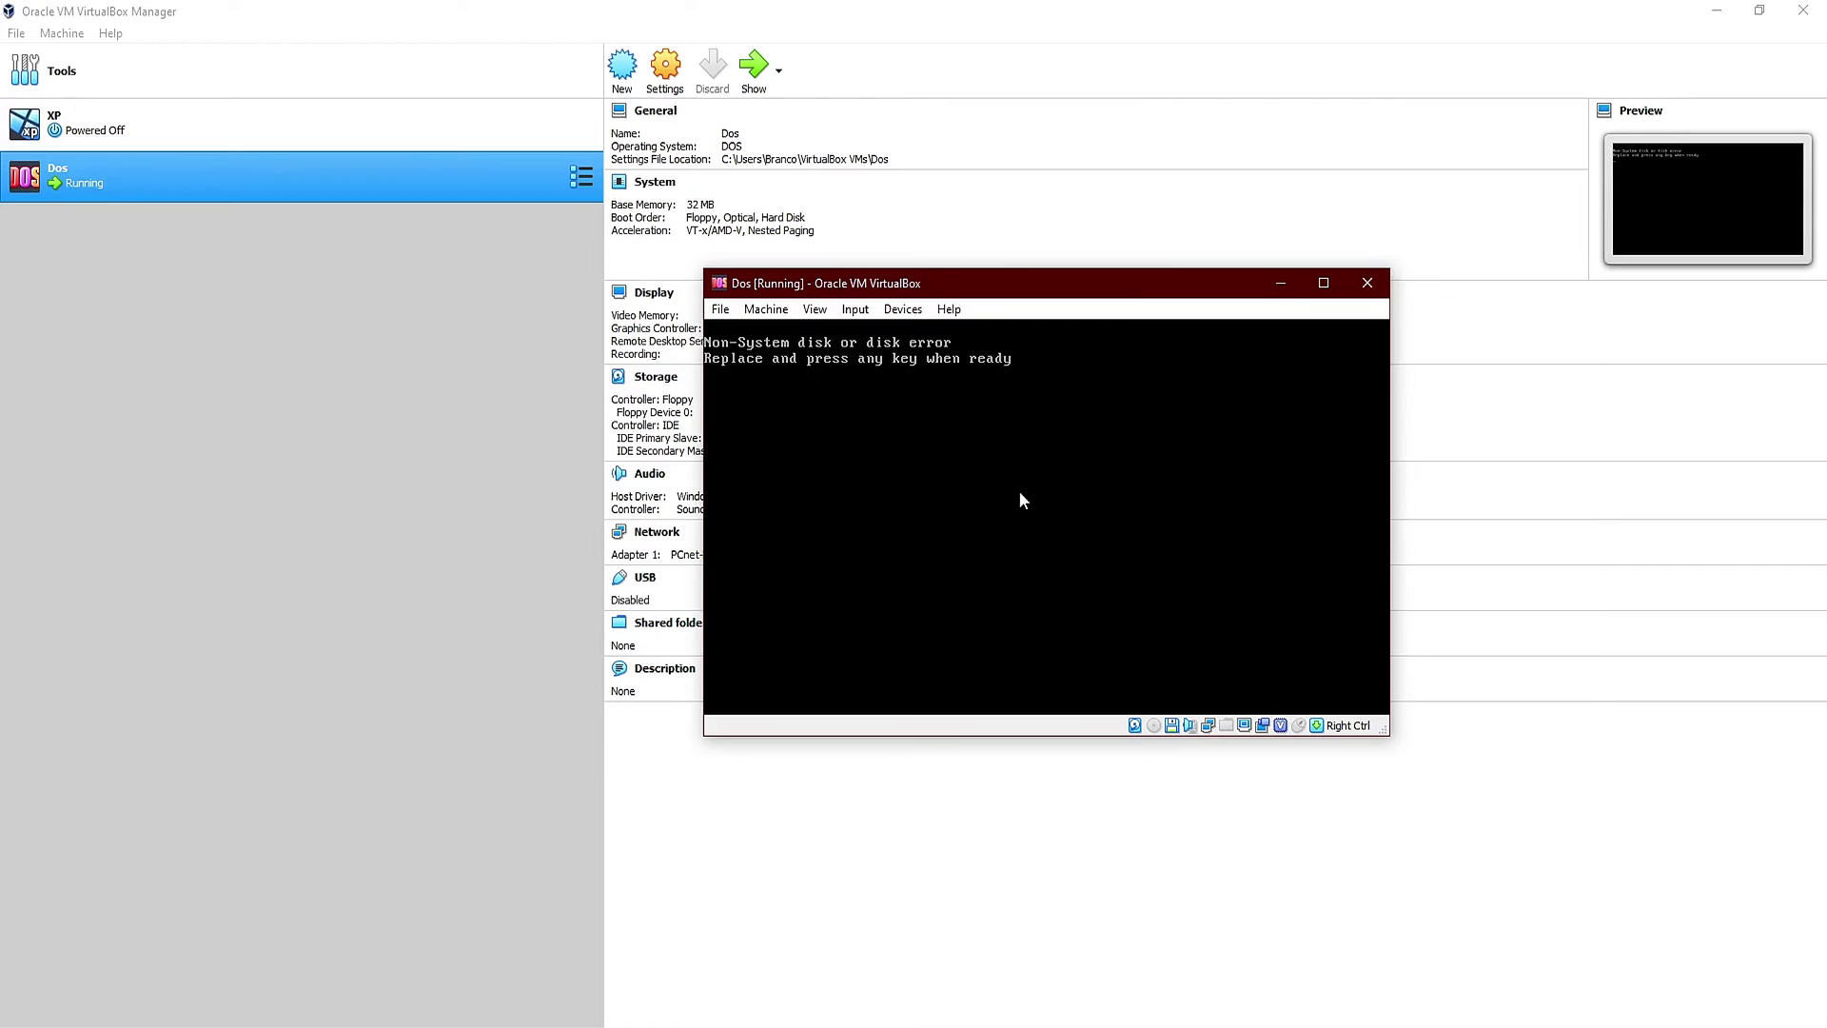
Step: Eject the floppy image from the Dos machine's virtual floppy drive and continue booting from the hard disk
click(61, 32)
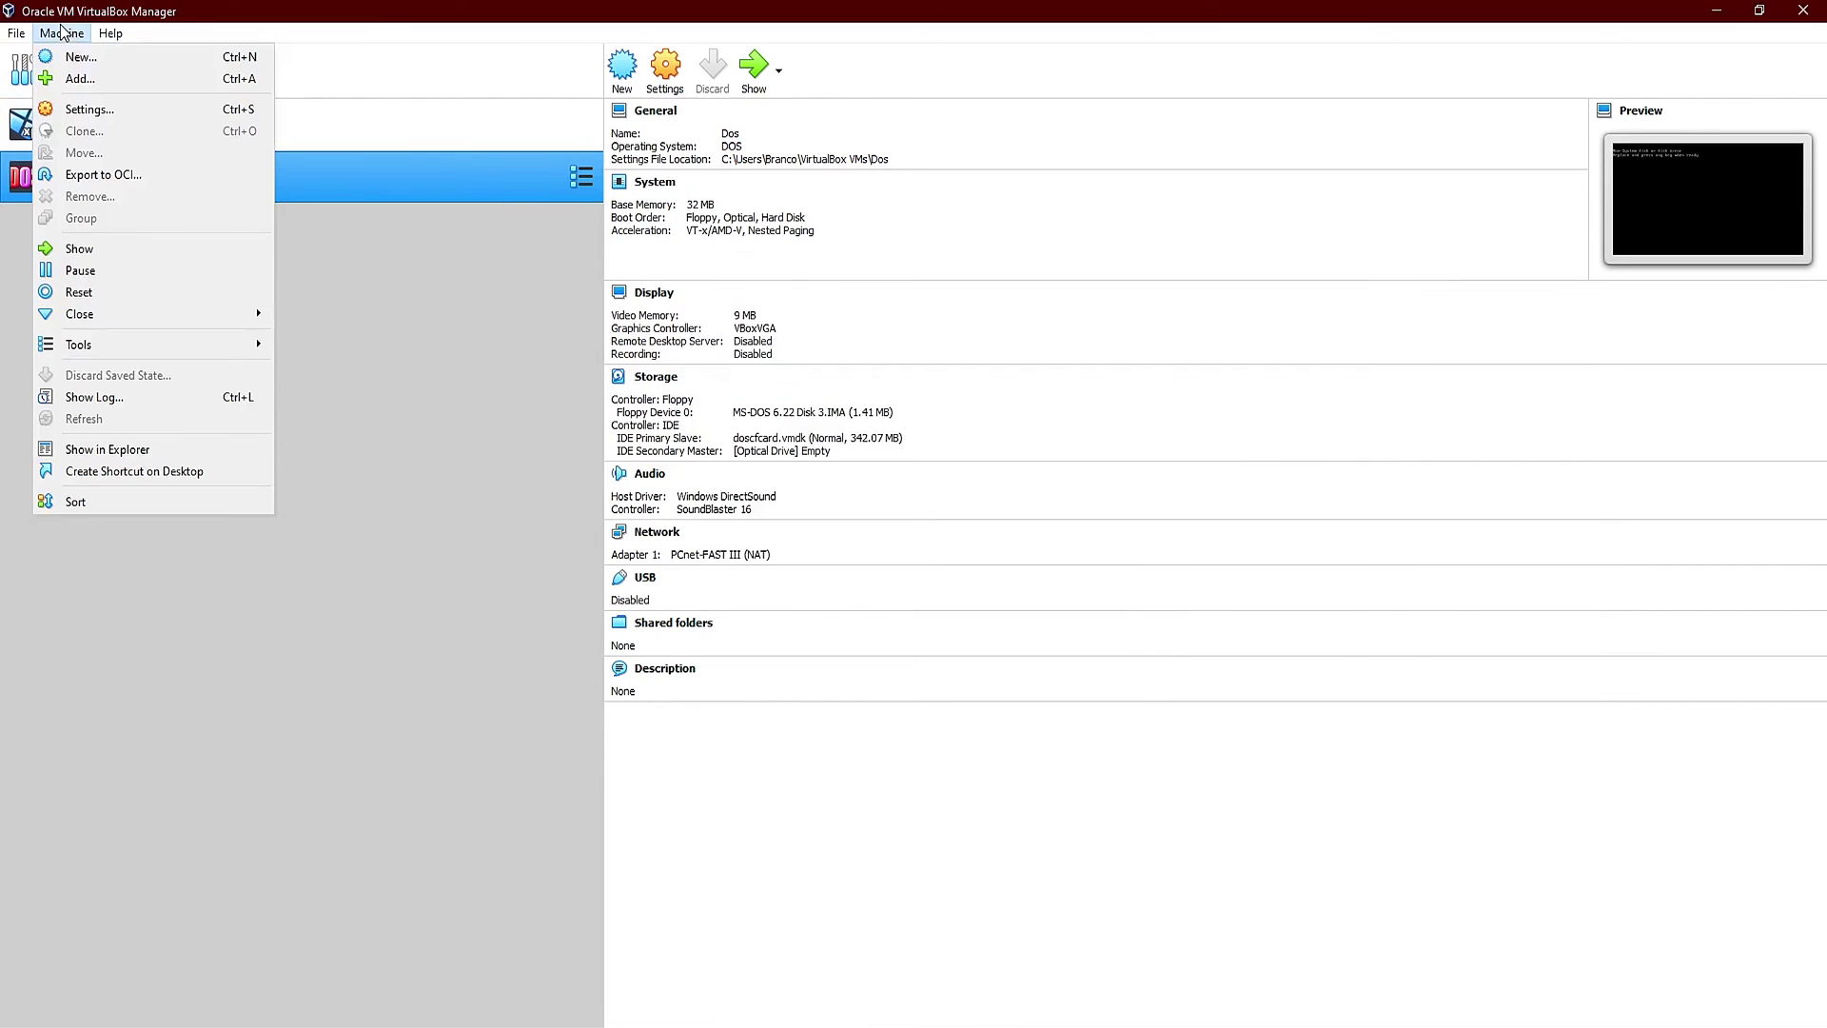
click(95, 110)
click(669, 419)
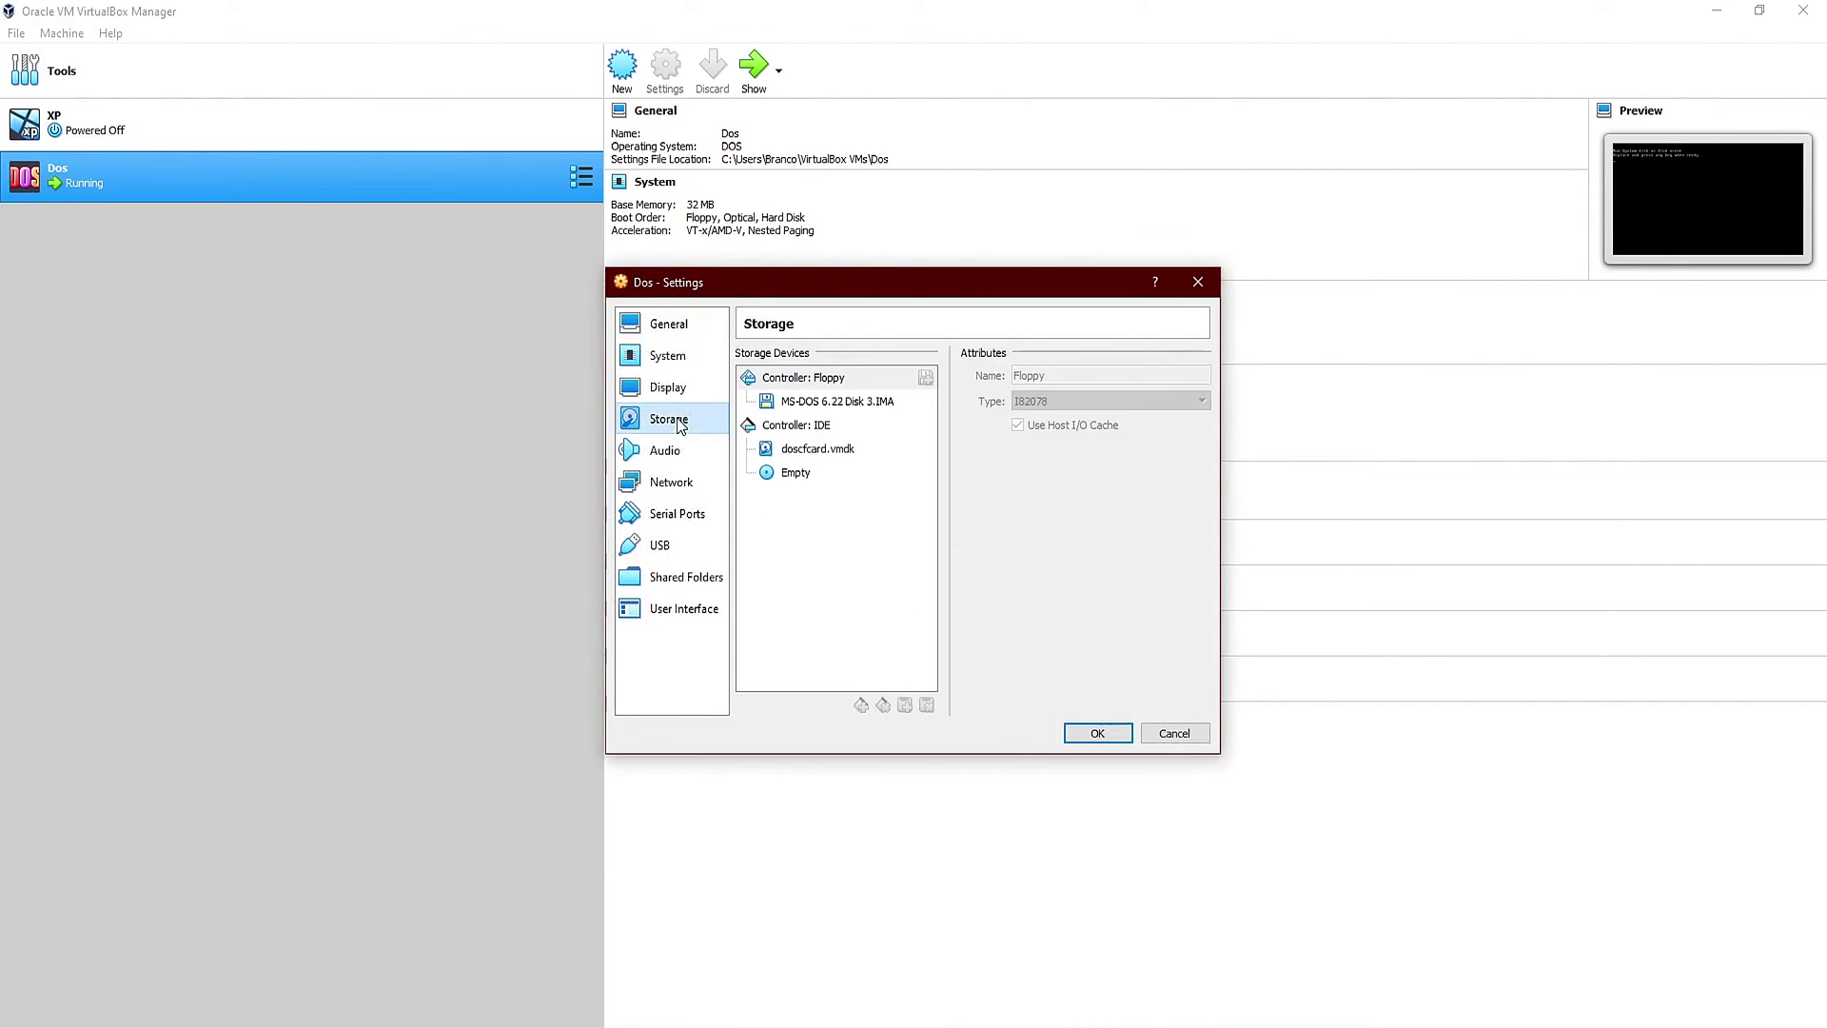
click(819, 403)
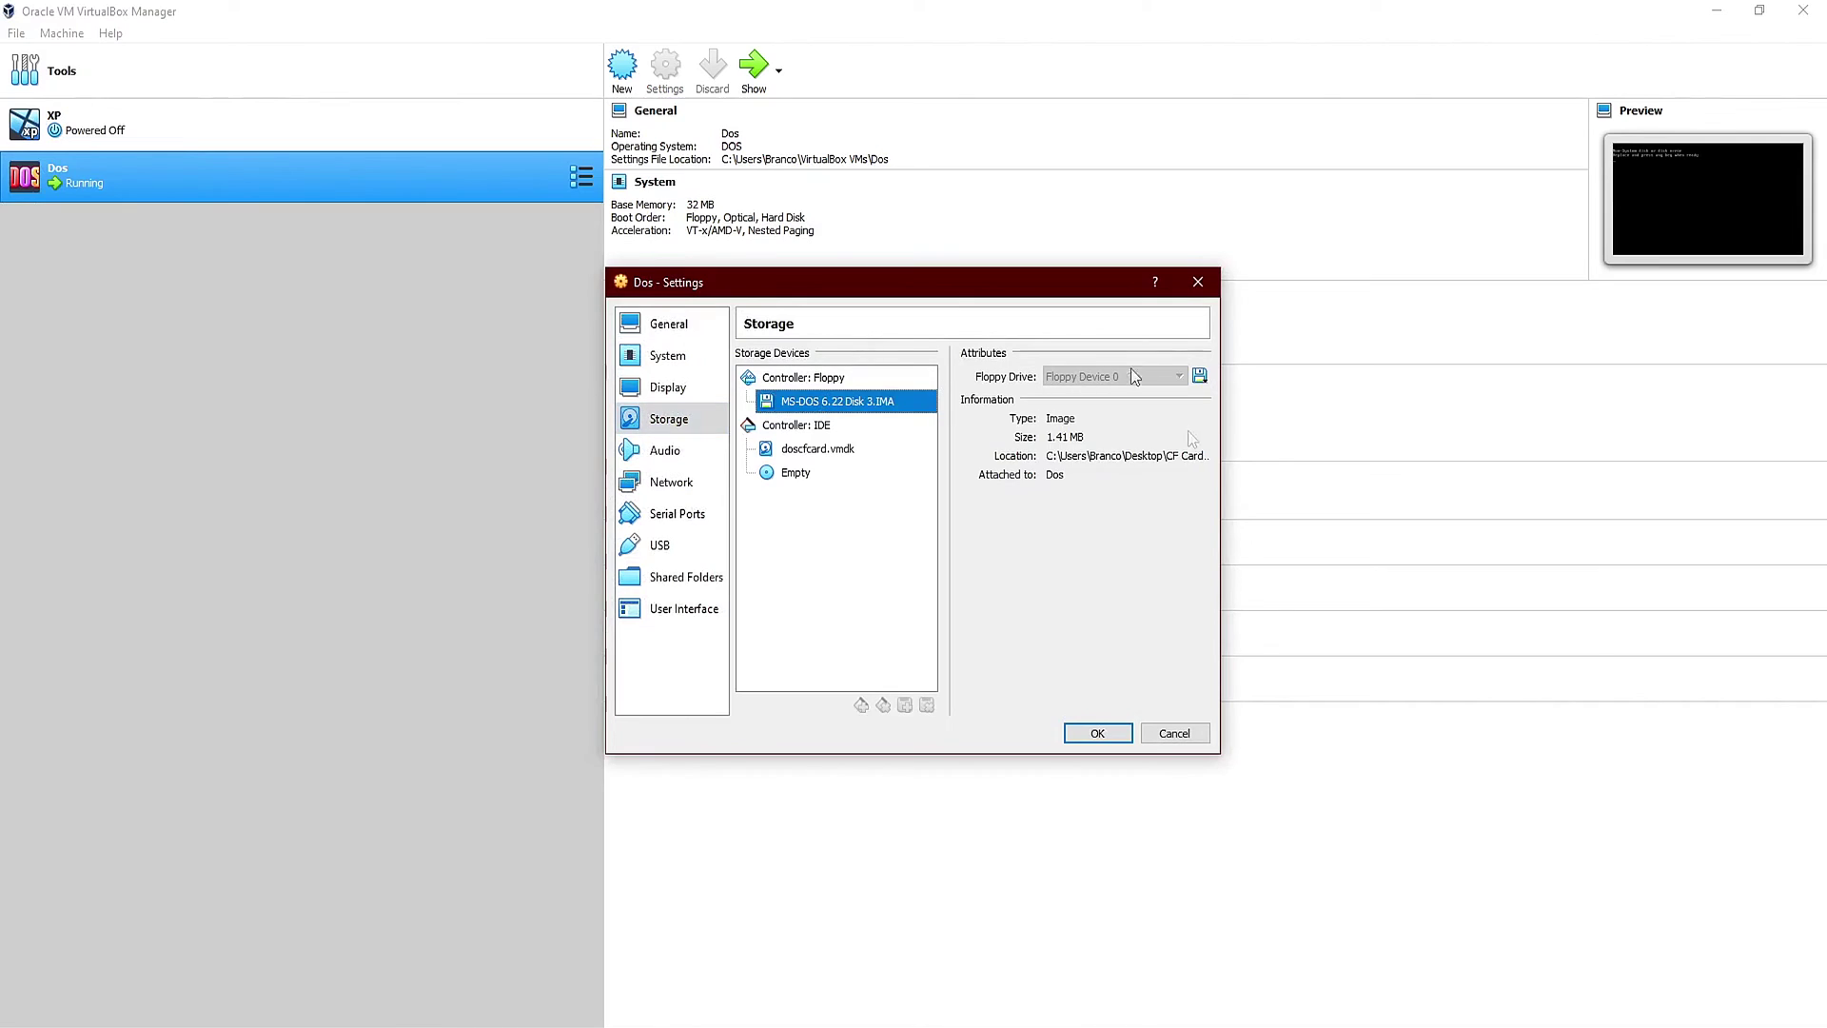
click(1201, 377)
click(1225, 609)
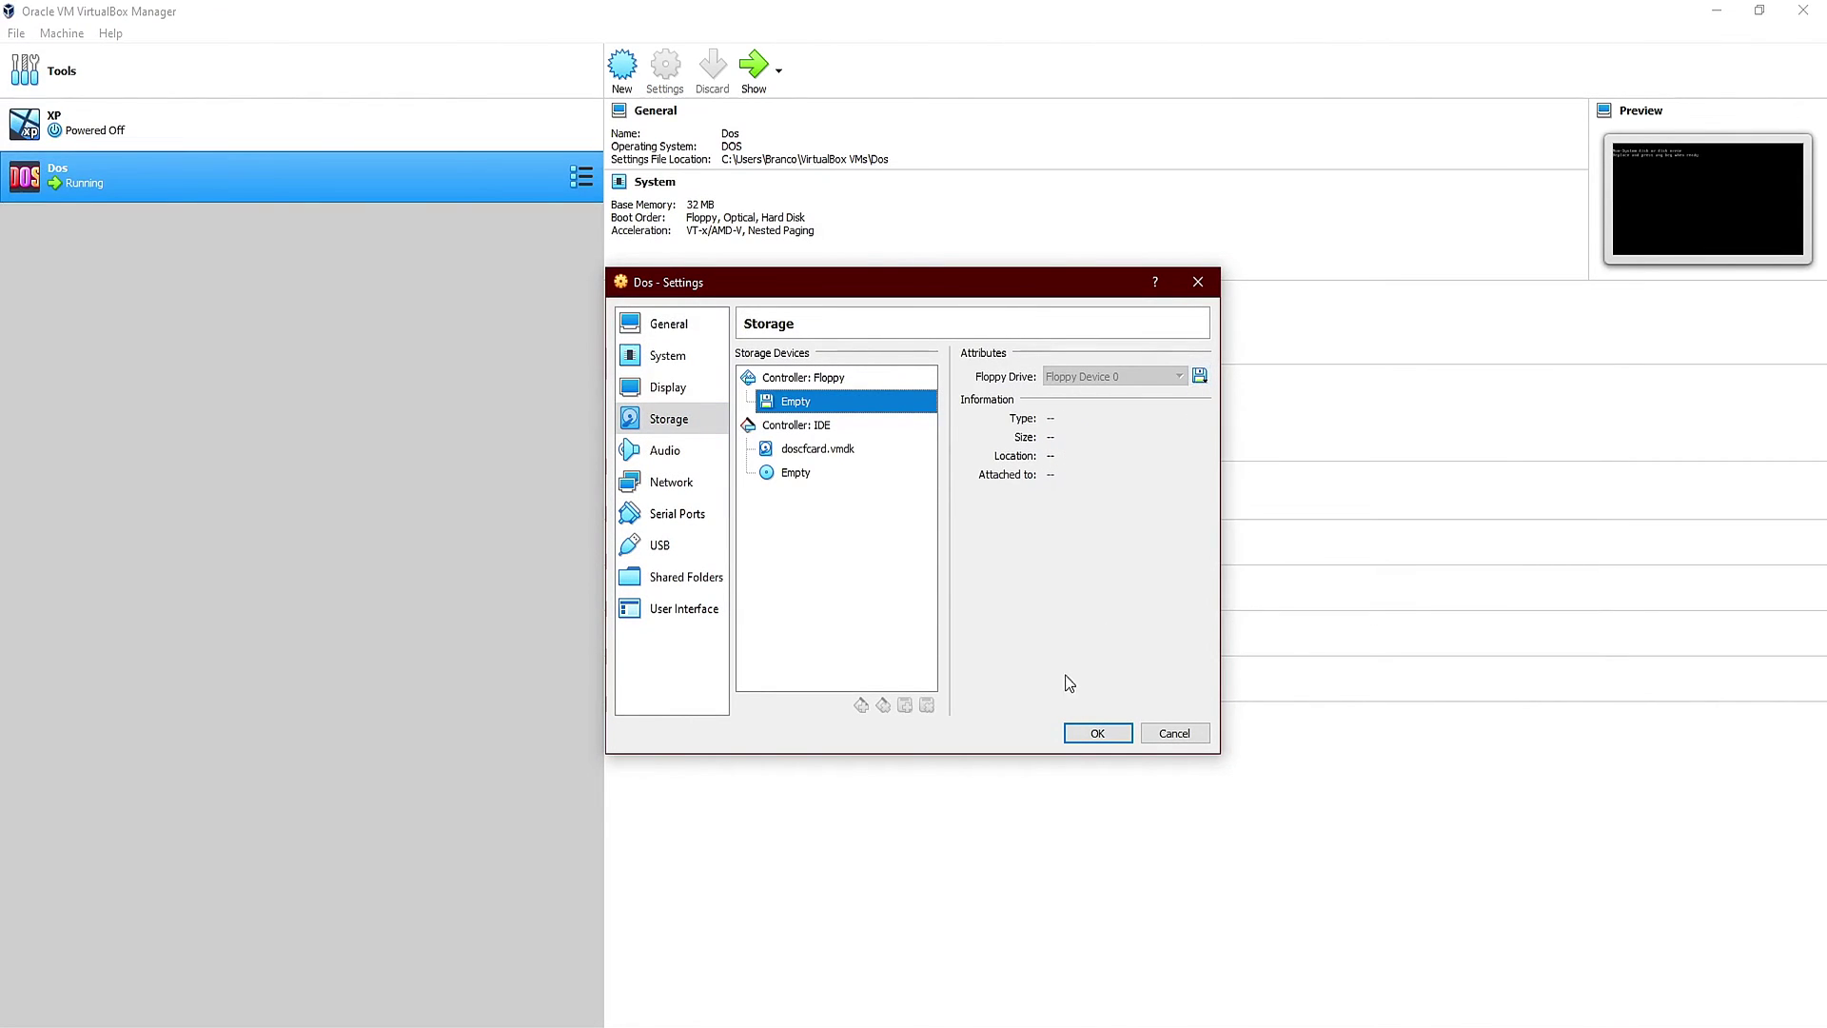
click(1097, 734)
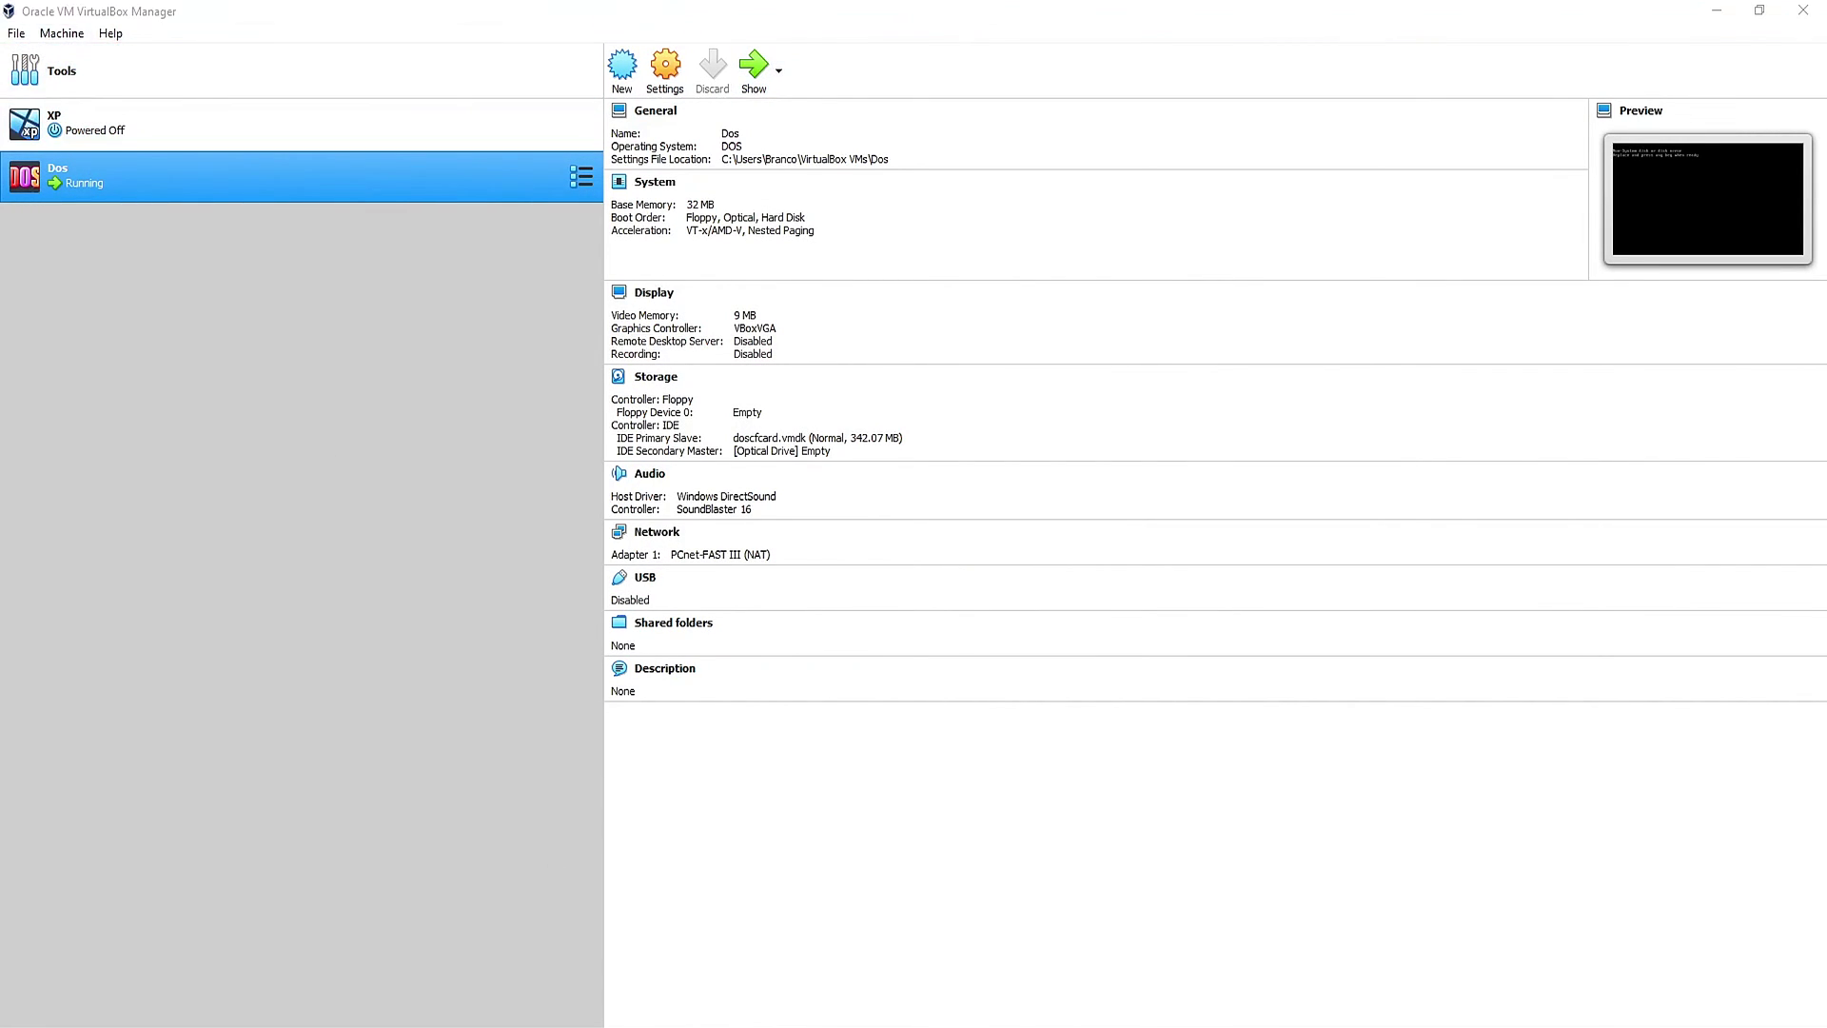
key(Return)
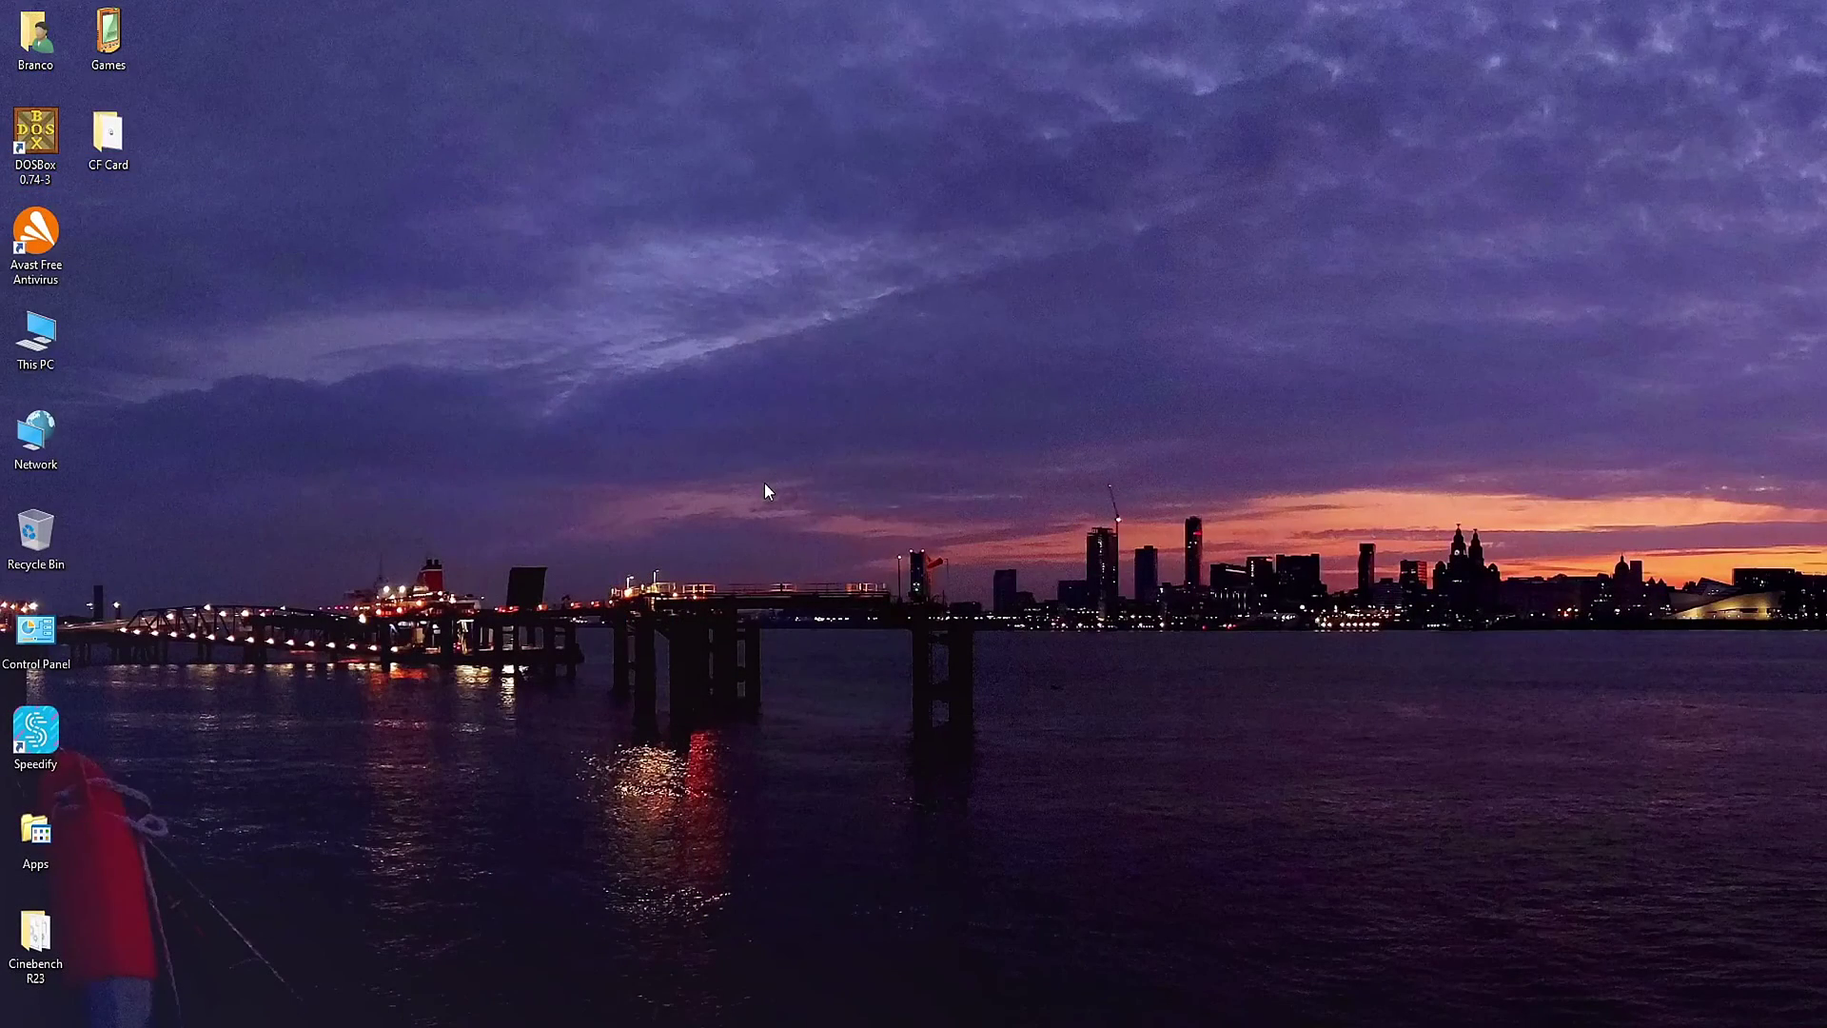
Step: Look inside the Dosbench folder in the desktop's CF Card folder and cut the whole Dosbench folder for moving
double_click(112, 143)
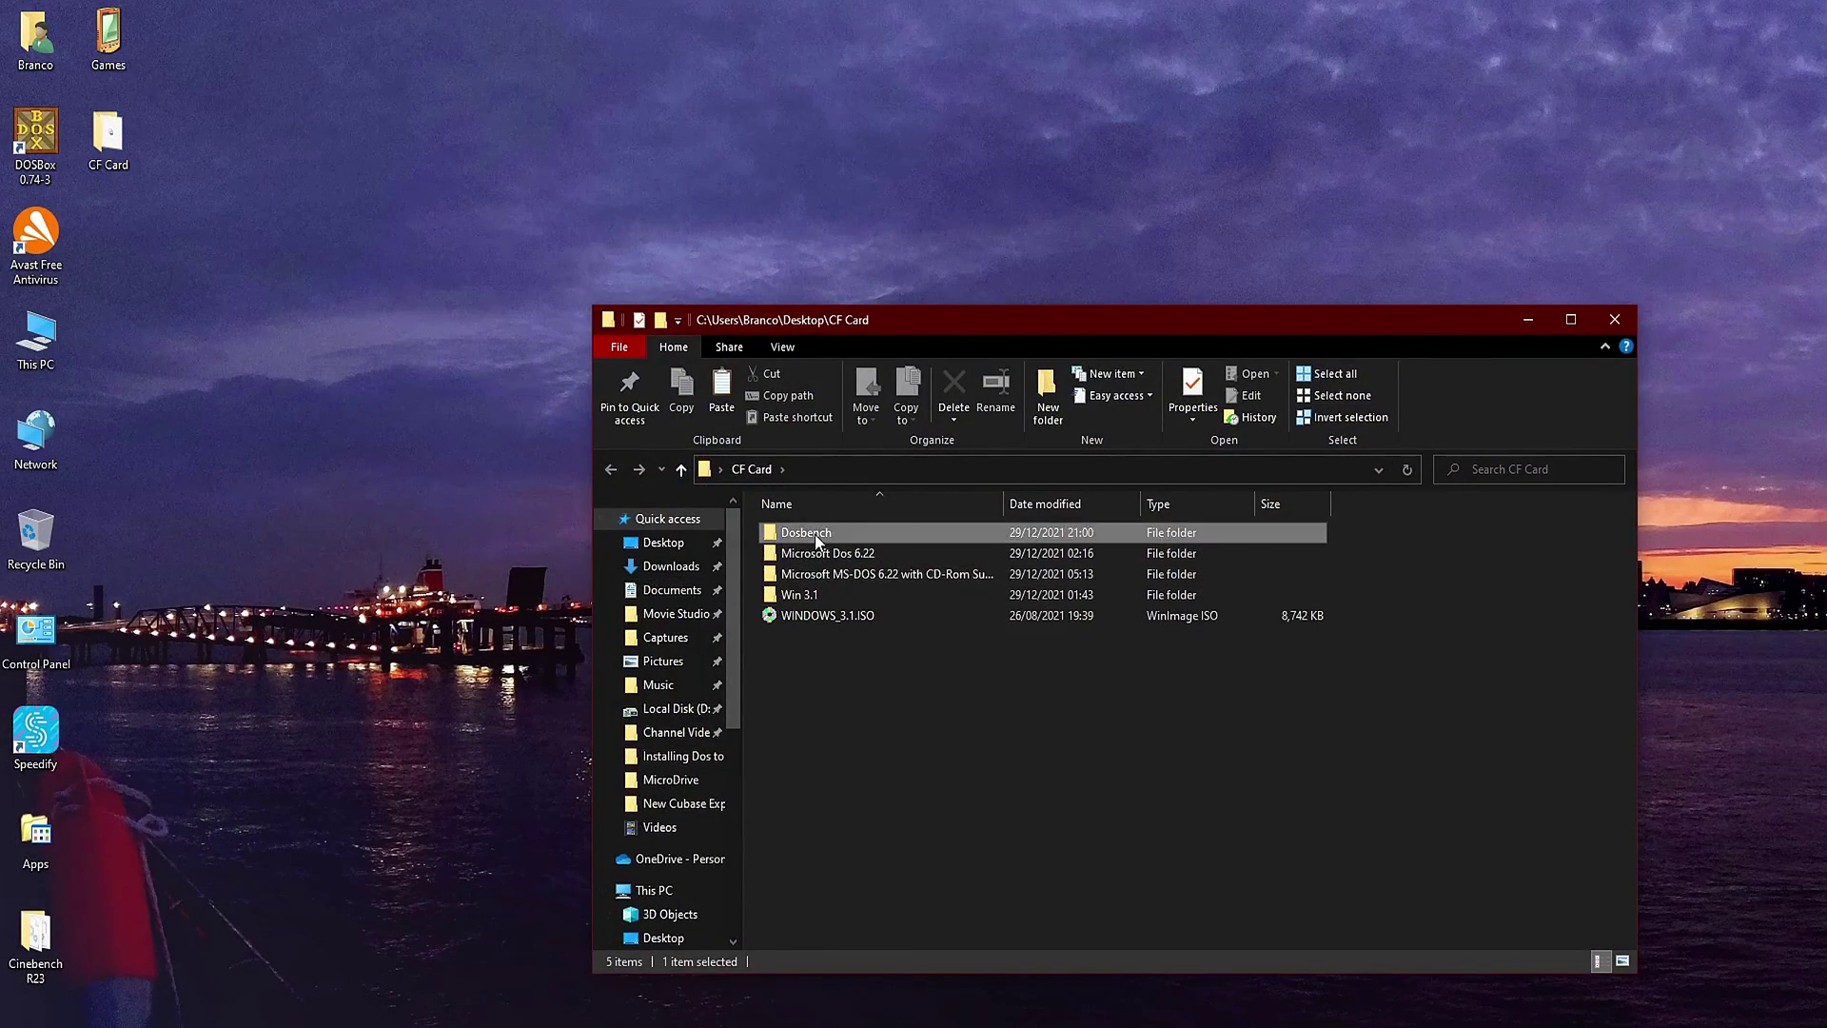
right_click(815, 534)
click(937, 716)
double_click(791, 531)
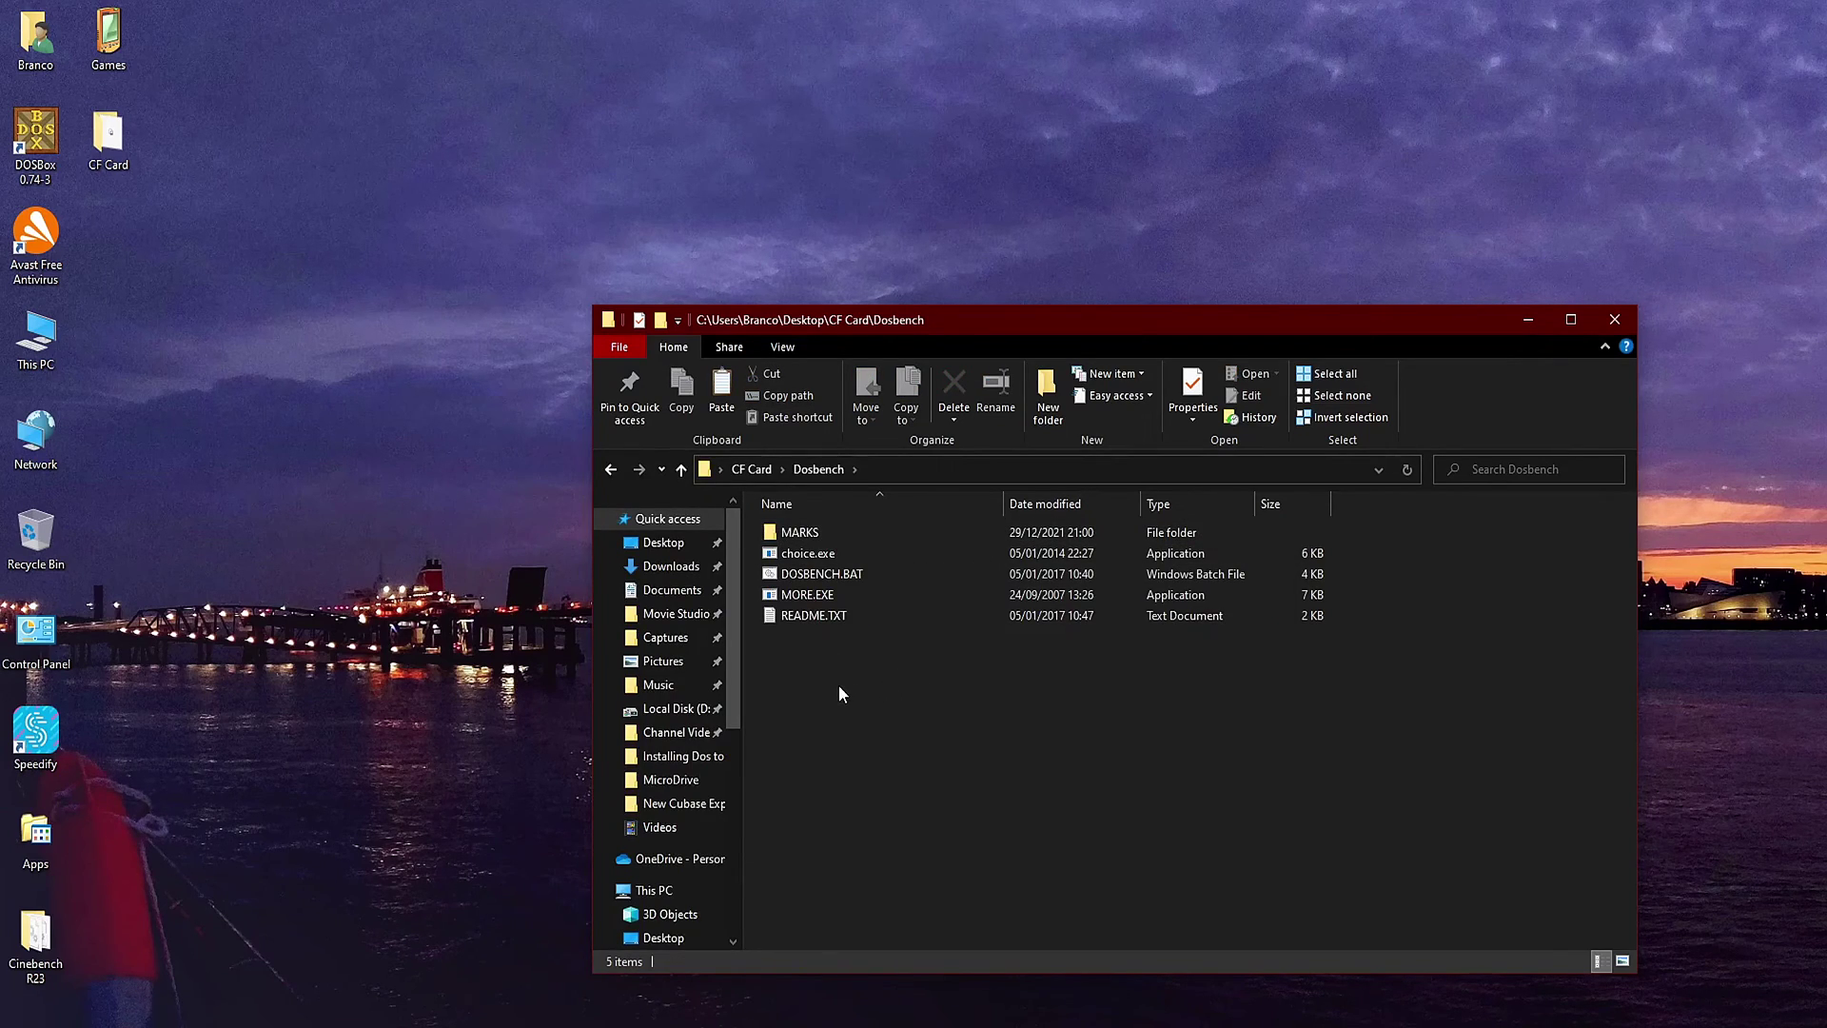
key(alt+Left)
right_click(818, 533)
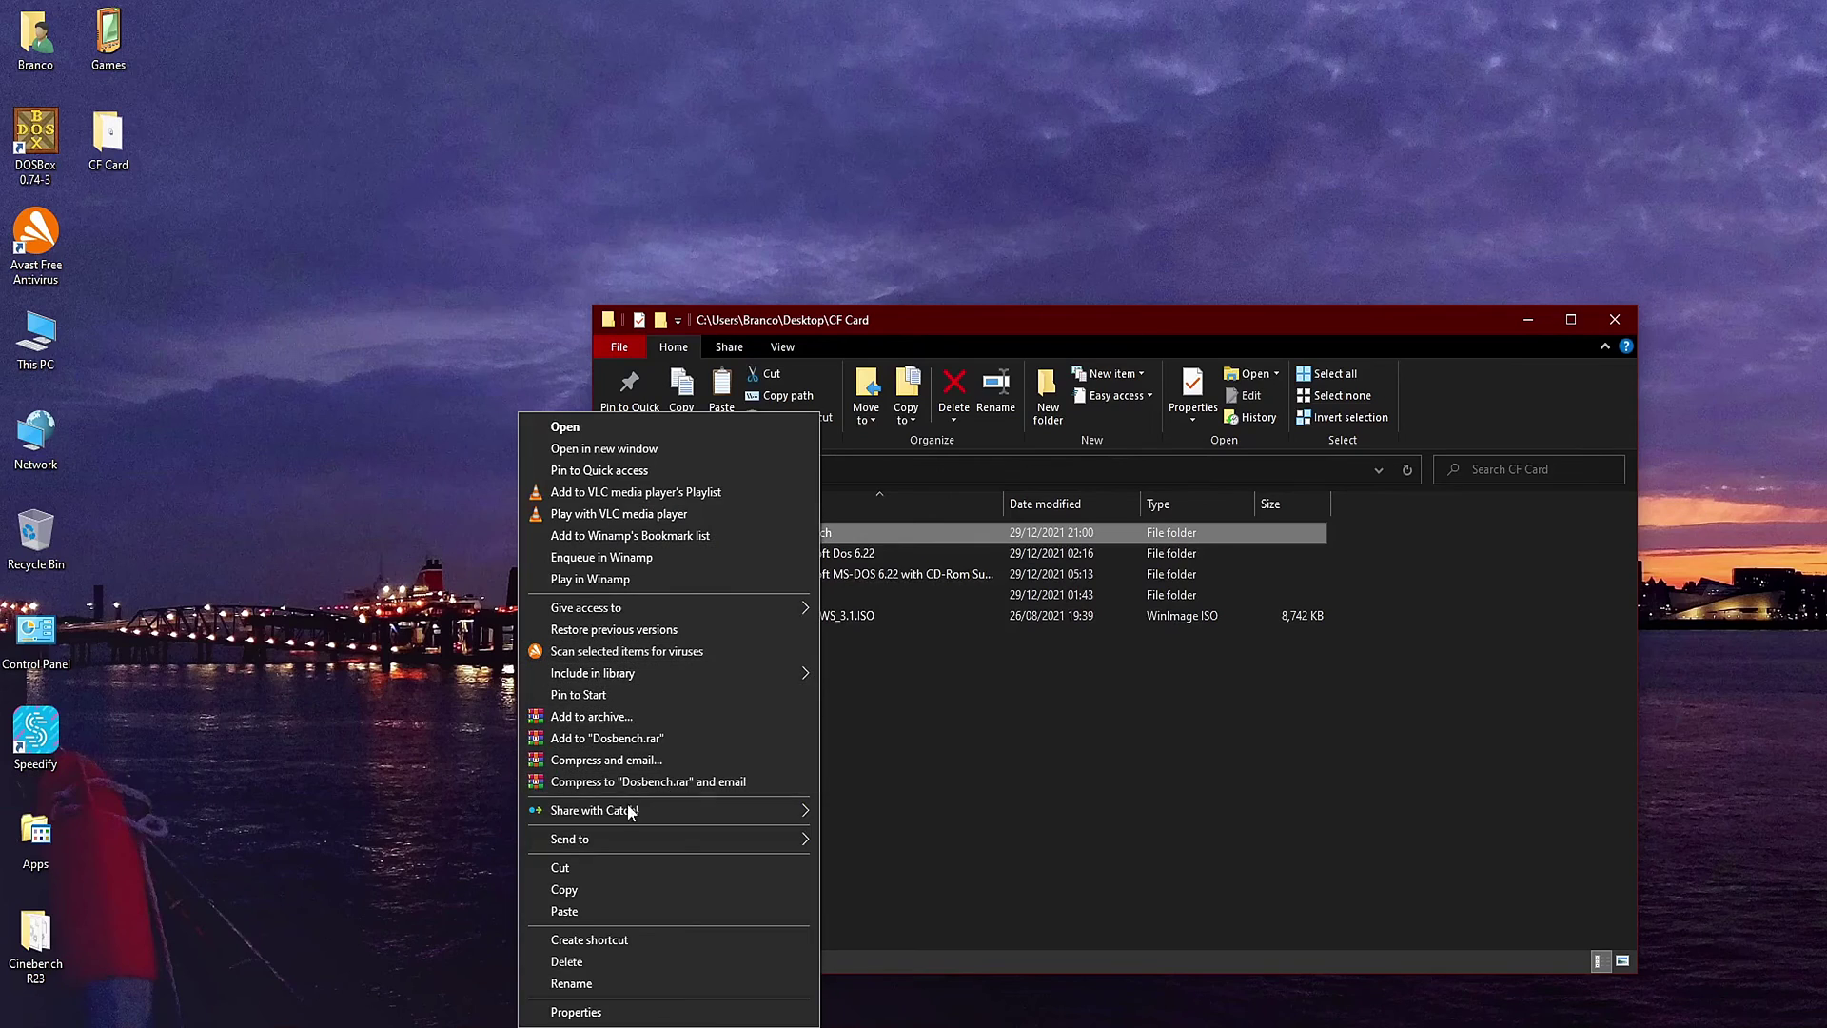
click(773, 837)
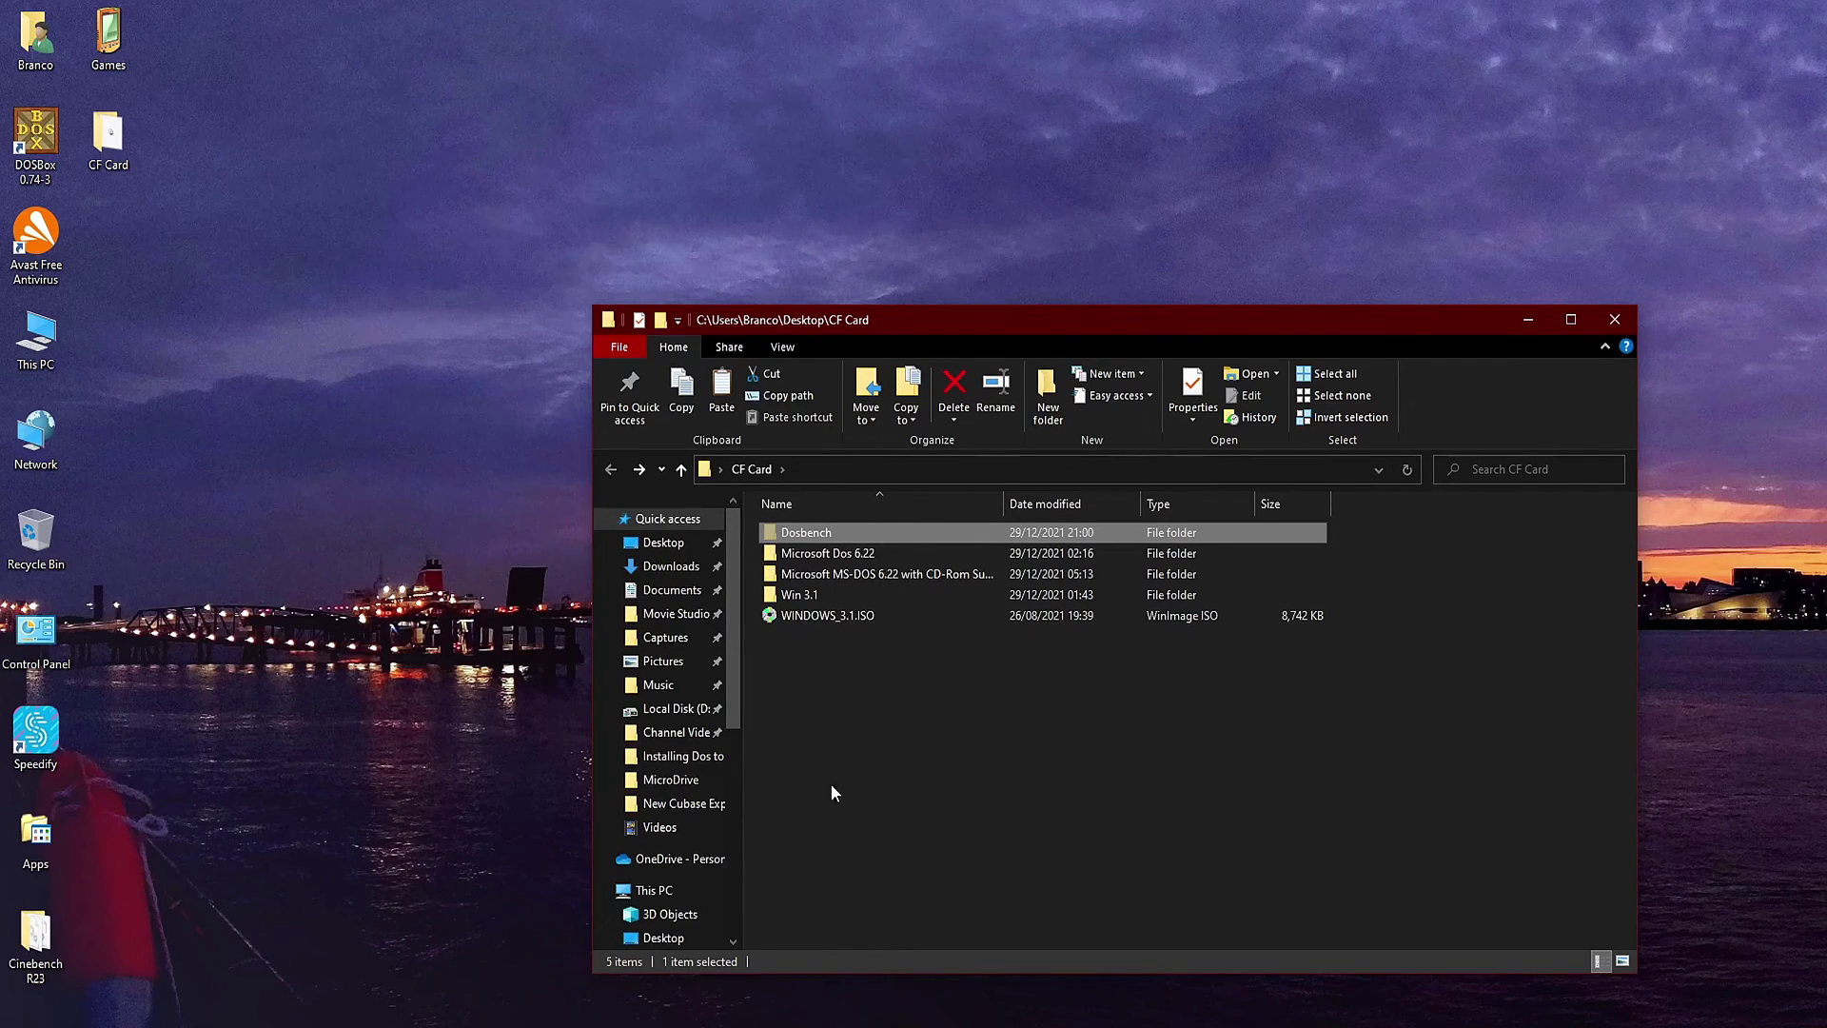
Step: Paste the cut Dosbench folder into the root of the MS-DOS_6 (G:) drive
drag(738, 681, 731, 910)
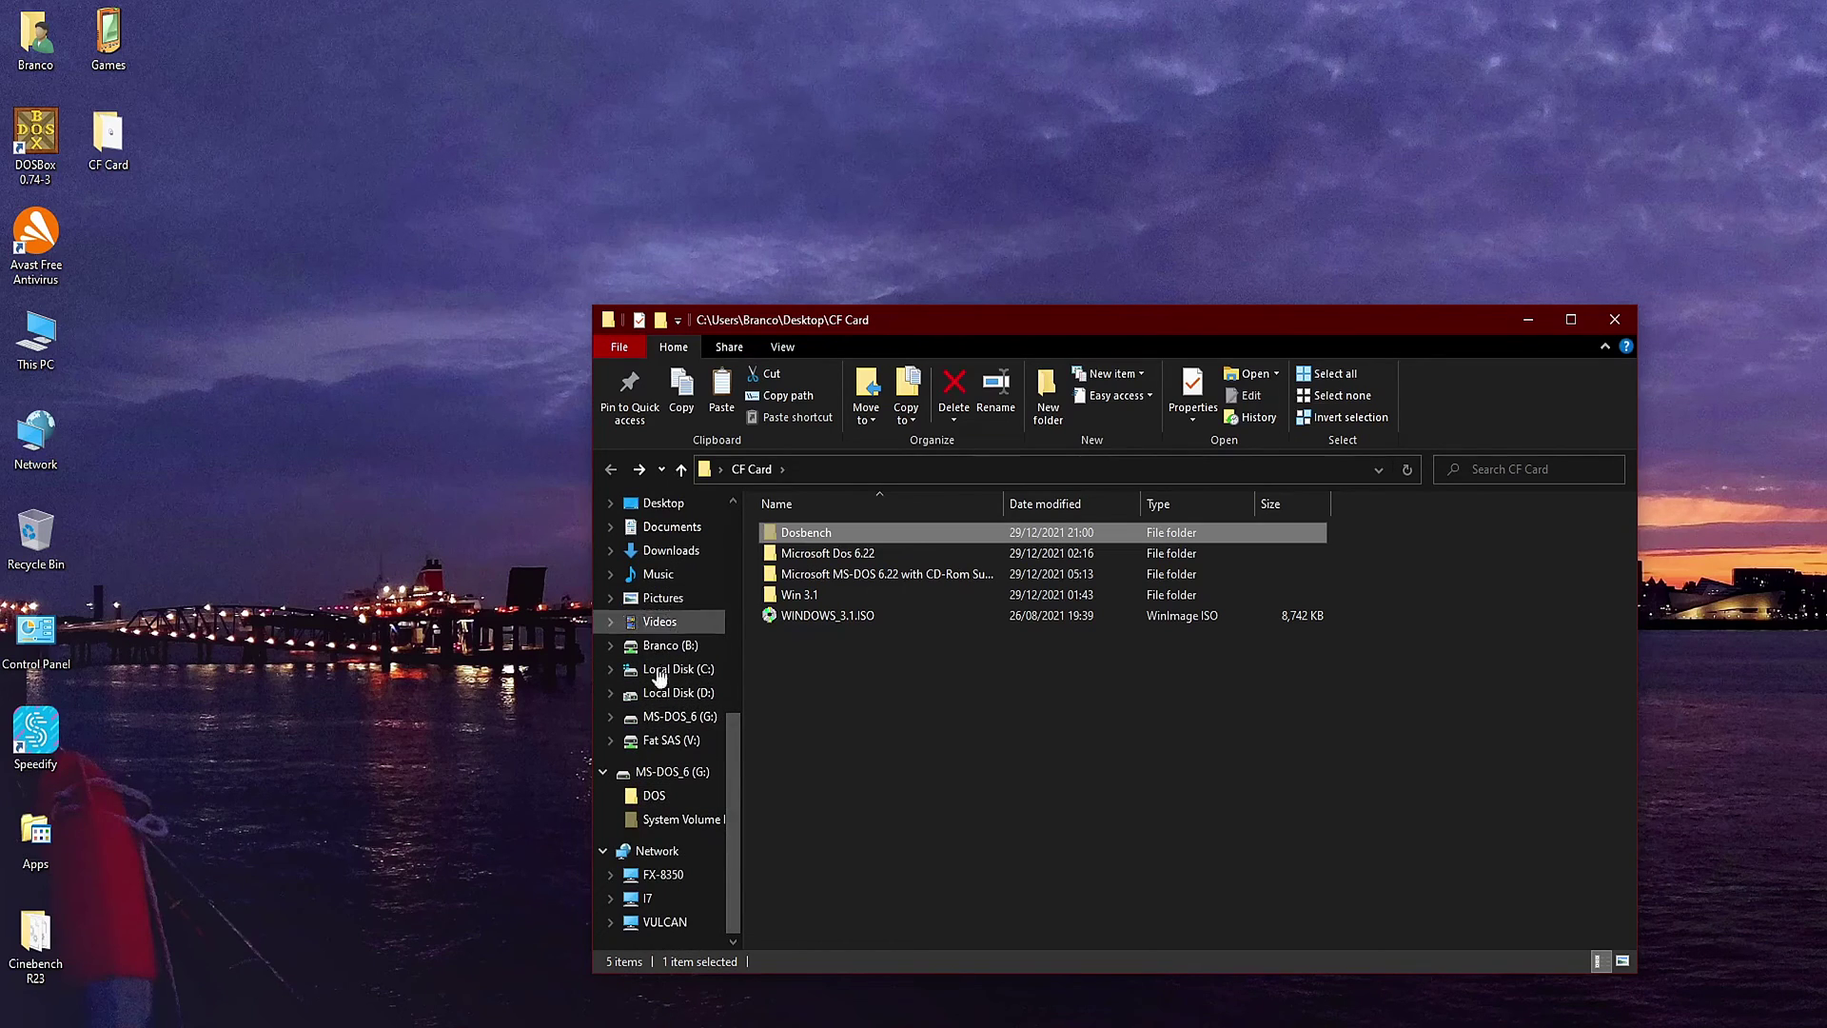
click(671, 772)
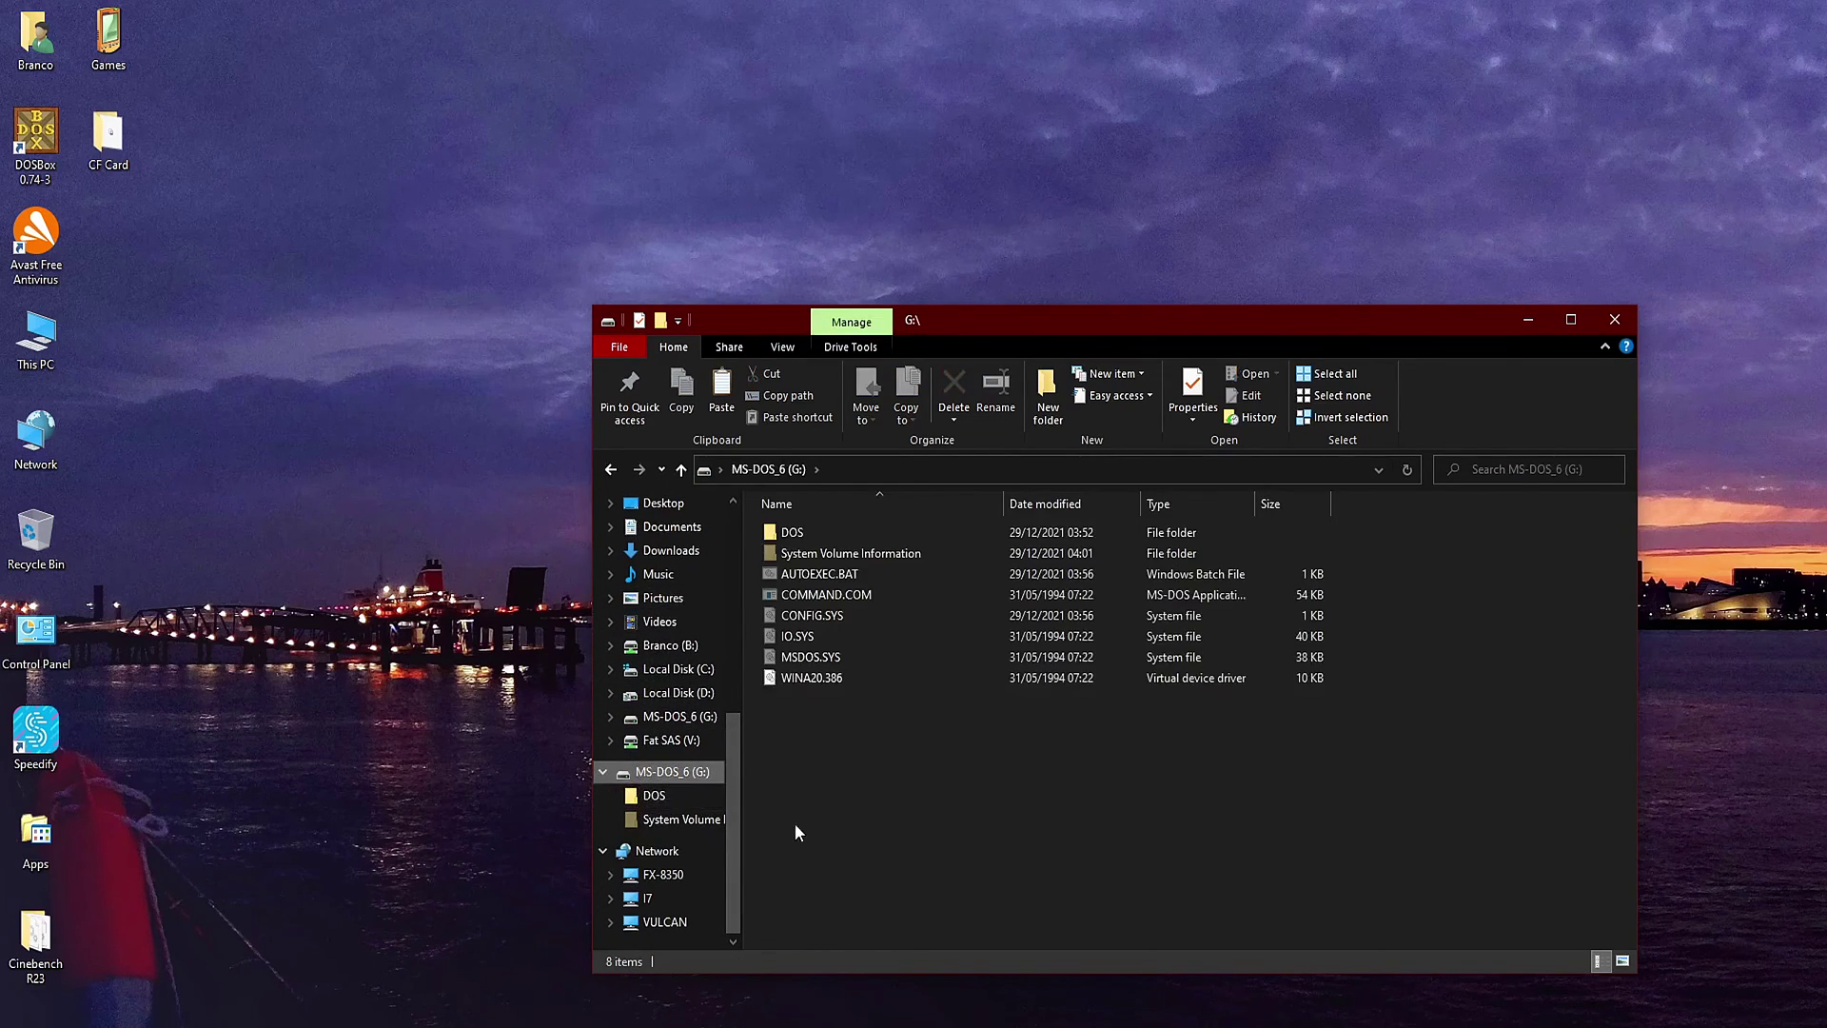
right_click(849, 751)
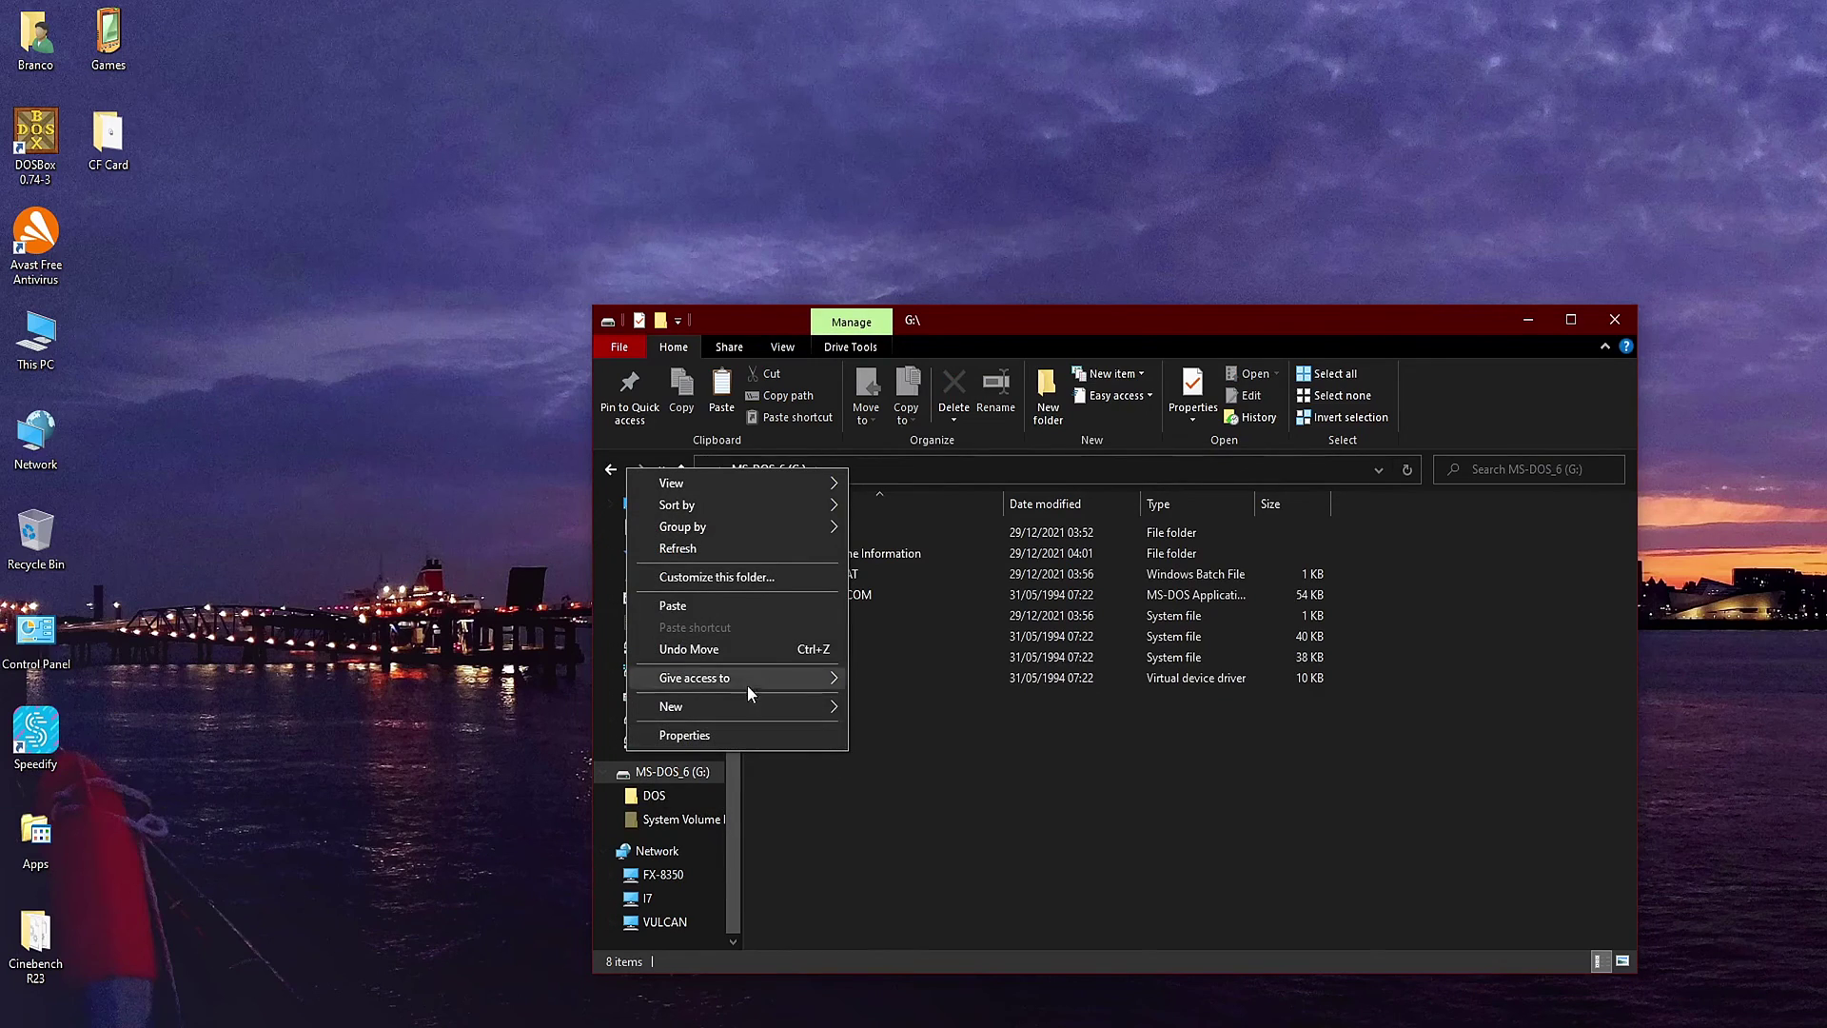
click(699, 607)
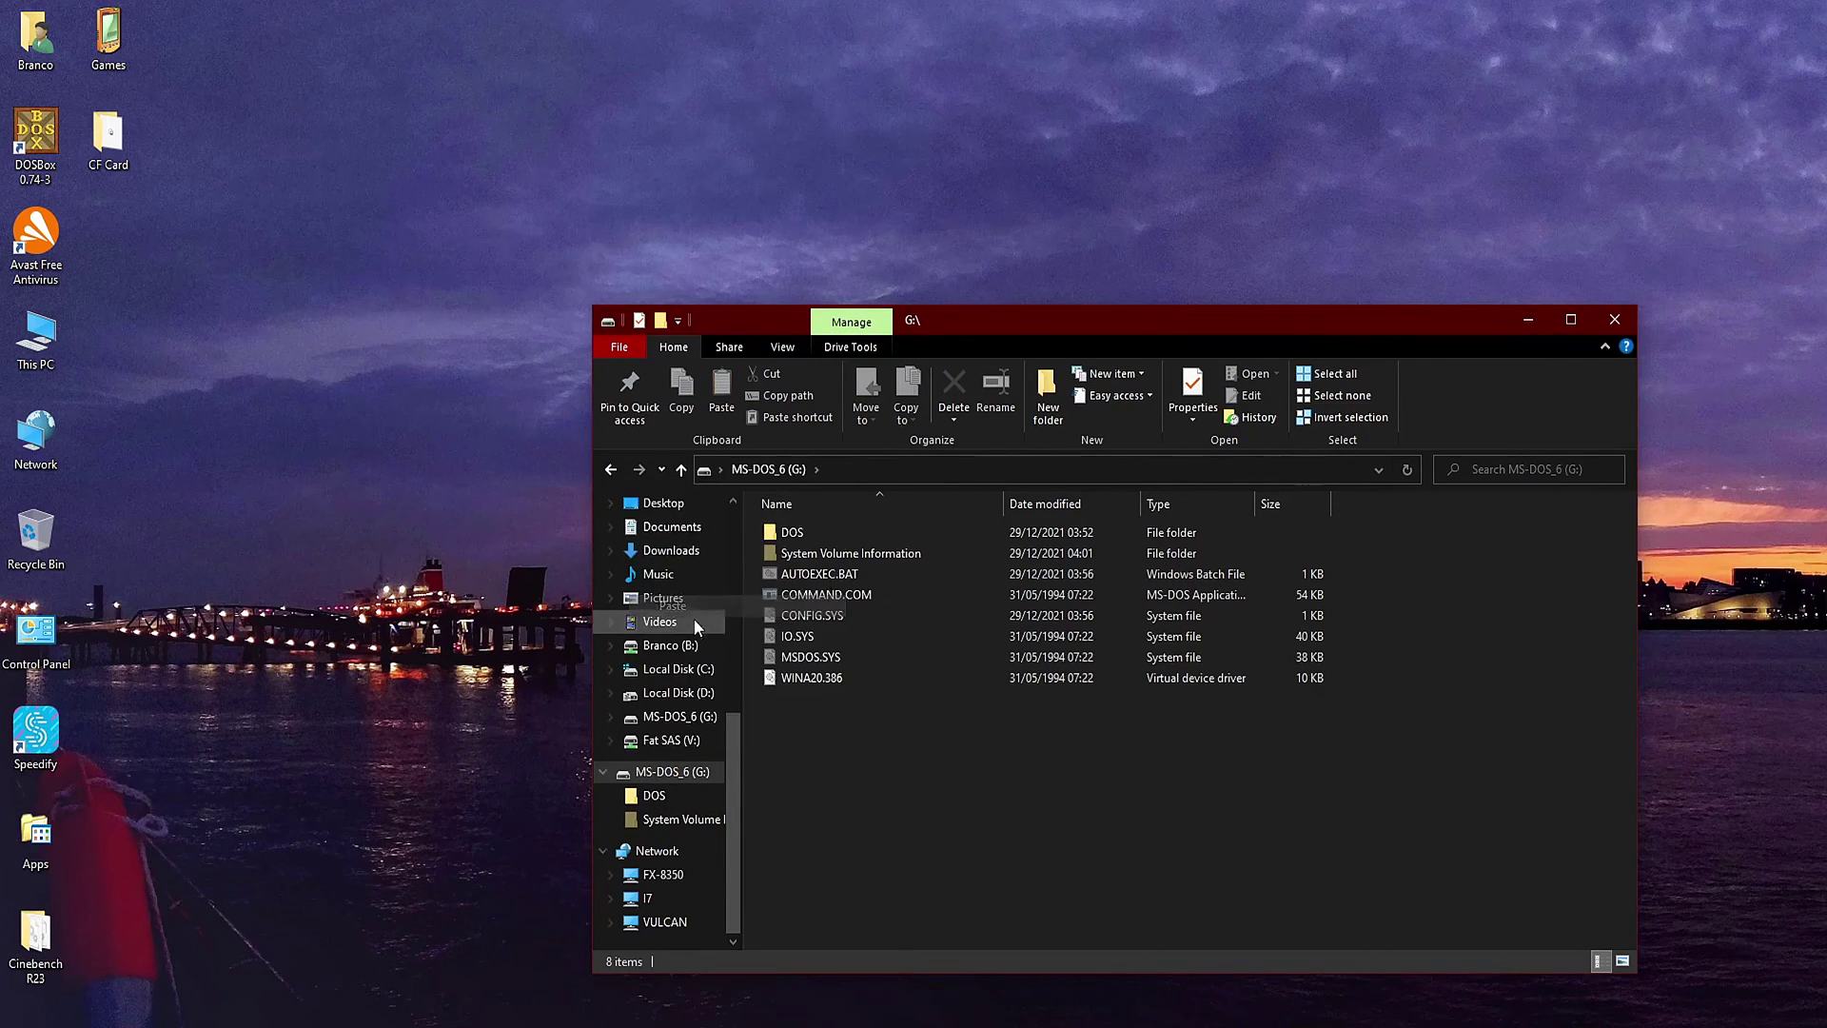
Step: Show the properties of the MS-DOS_6 (G:) drive beside the file transfer and allow moving the system file Thumbs.db
right_click(660, 768)
click(599, 759)
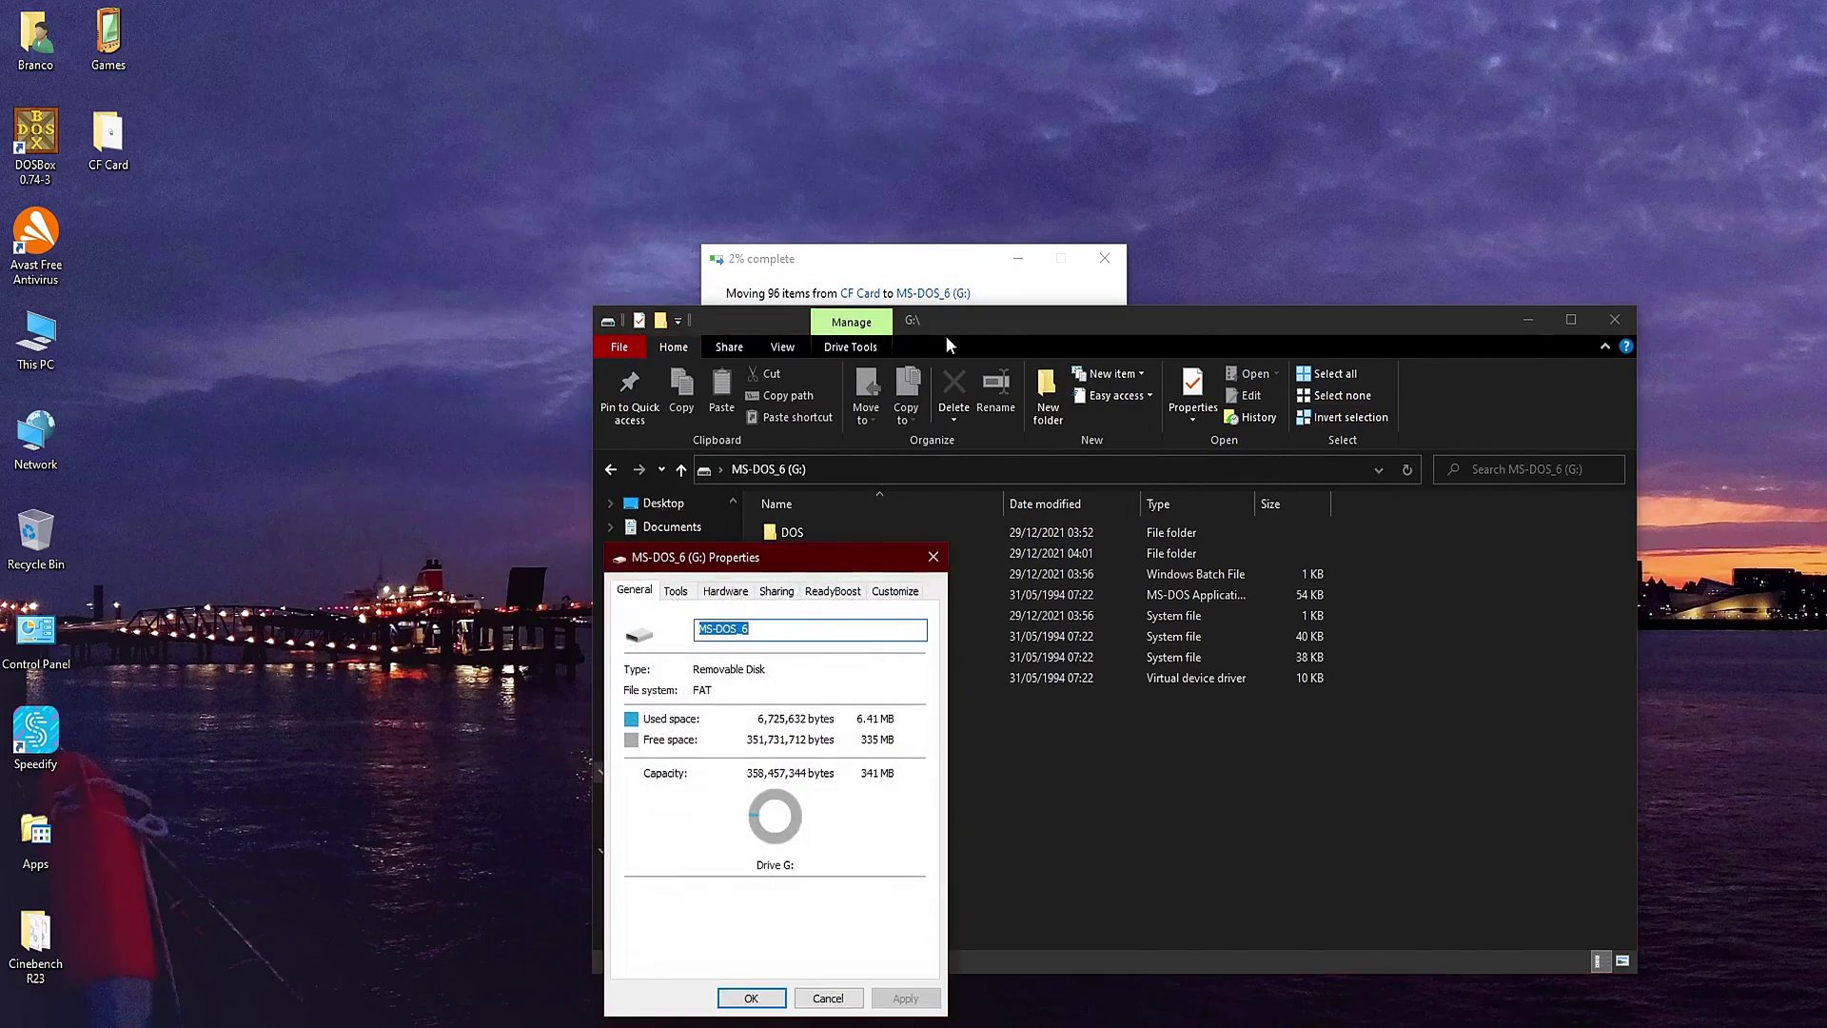
click(1531, 330)
click(1531, 331)
drag(803, 550, 1371, 247)
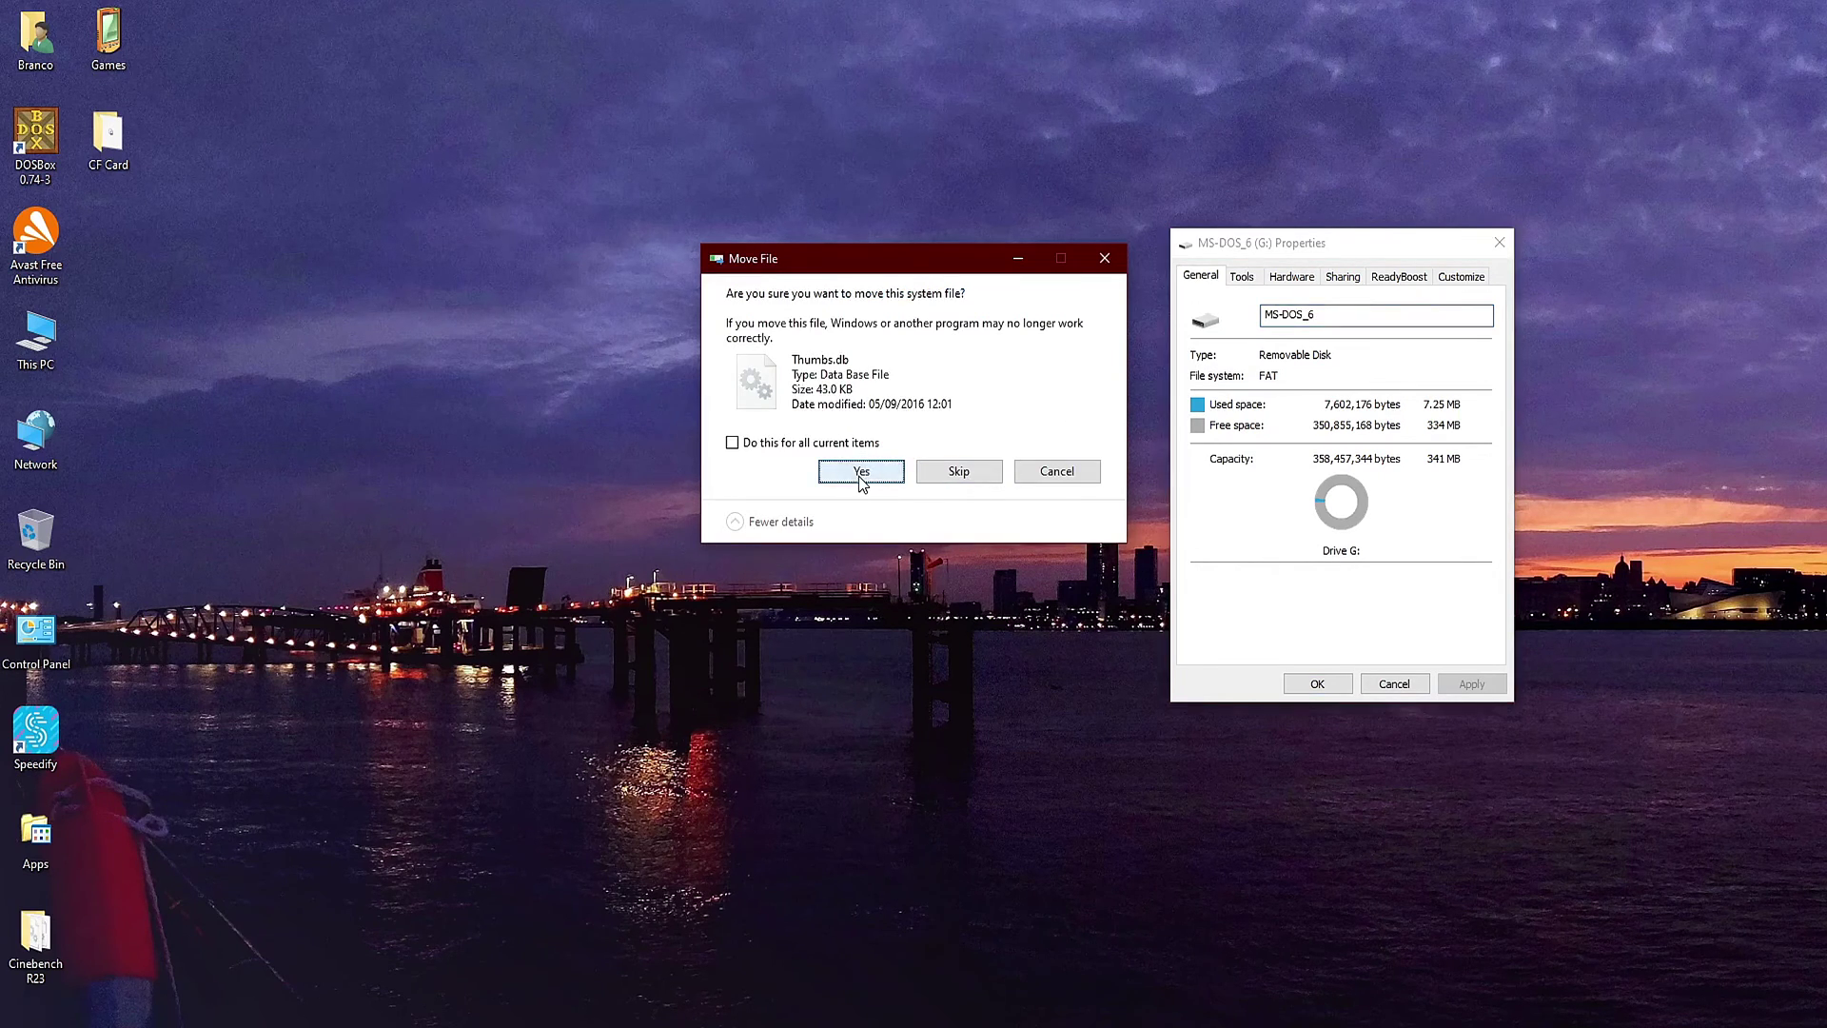
click(861, 470)
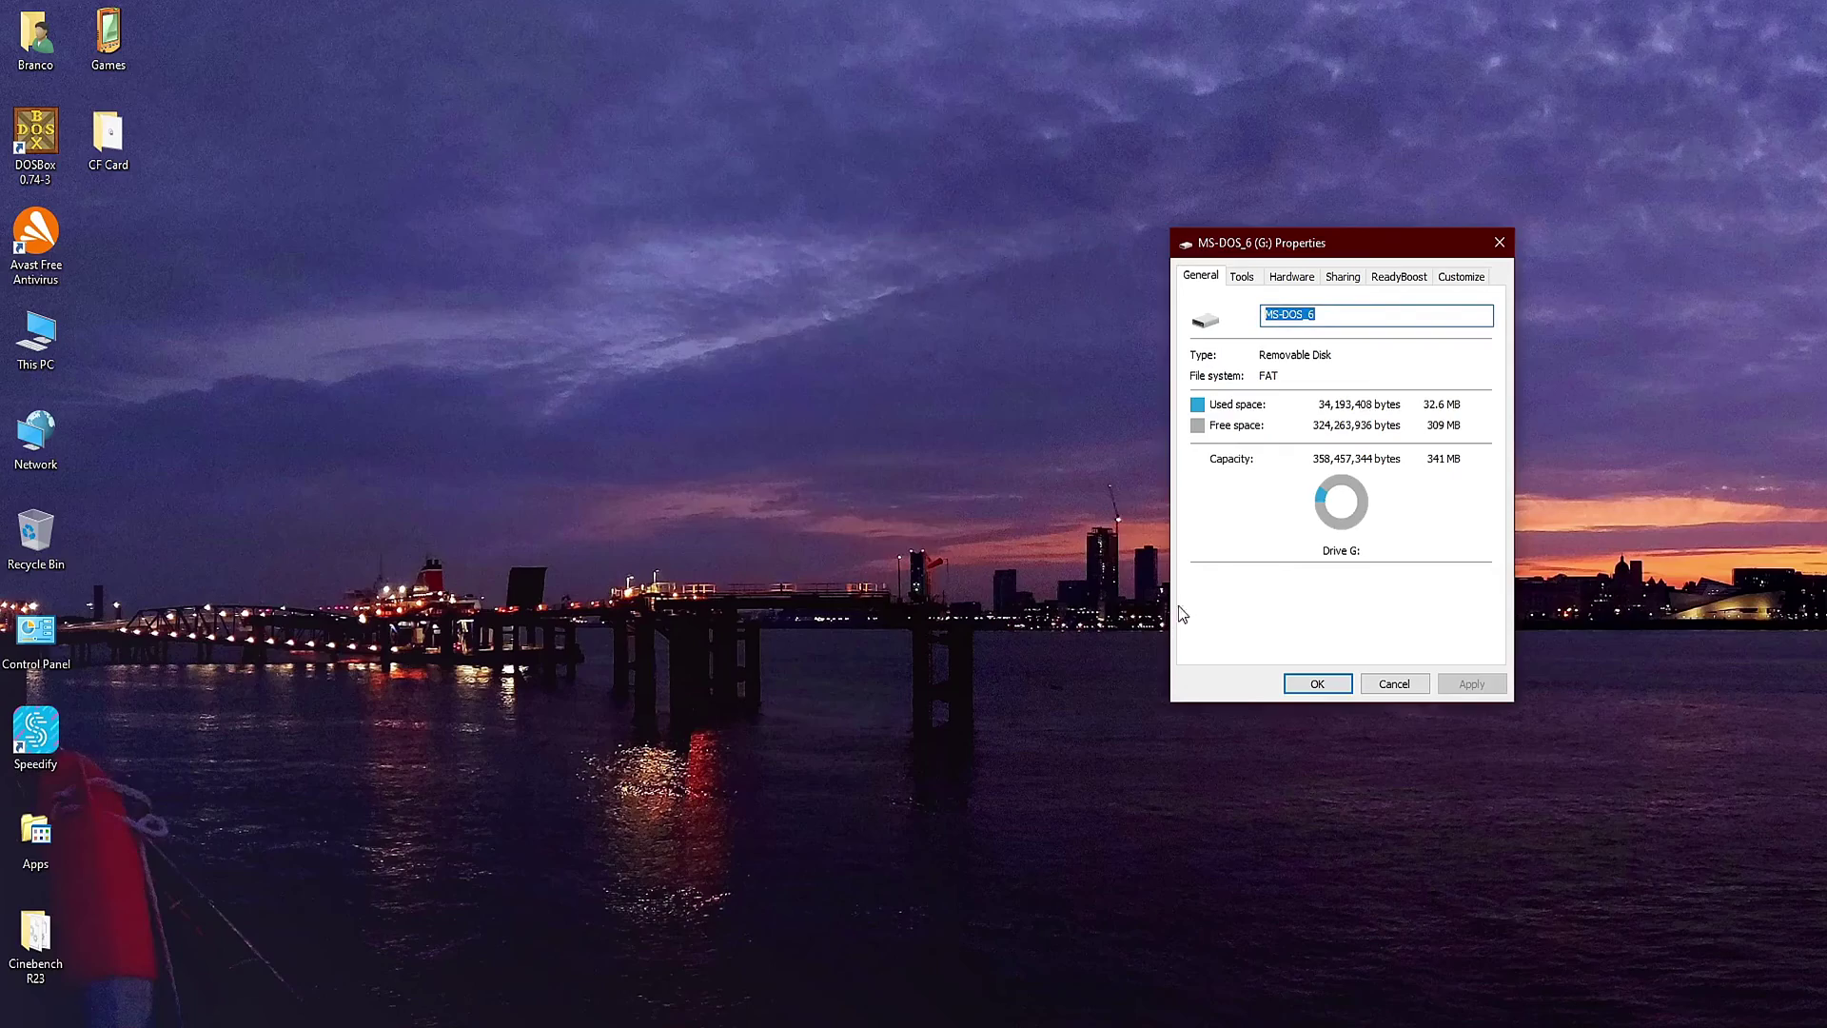